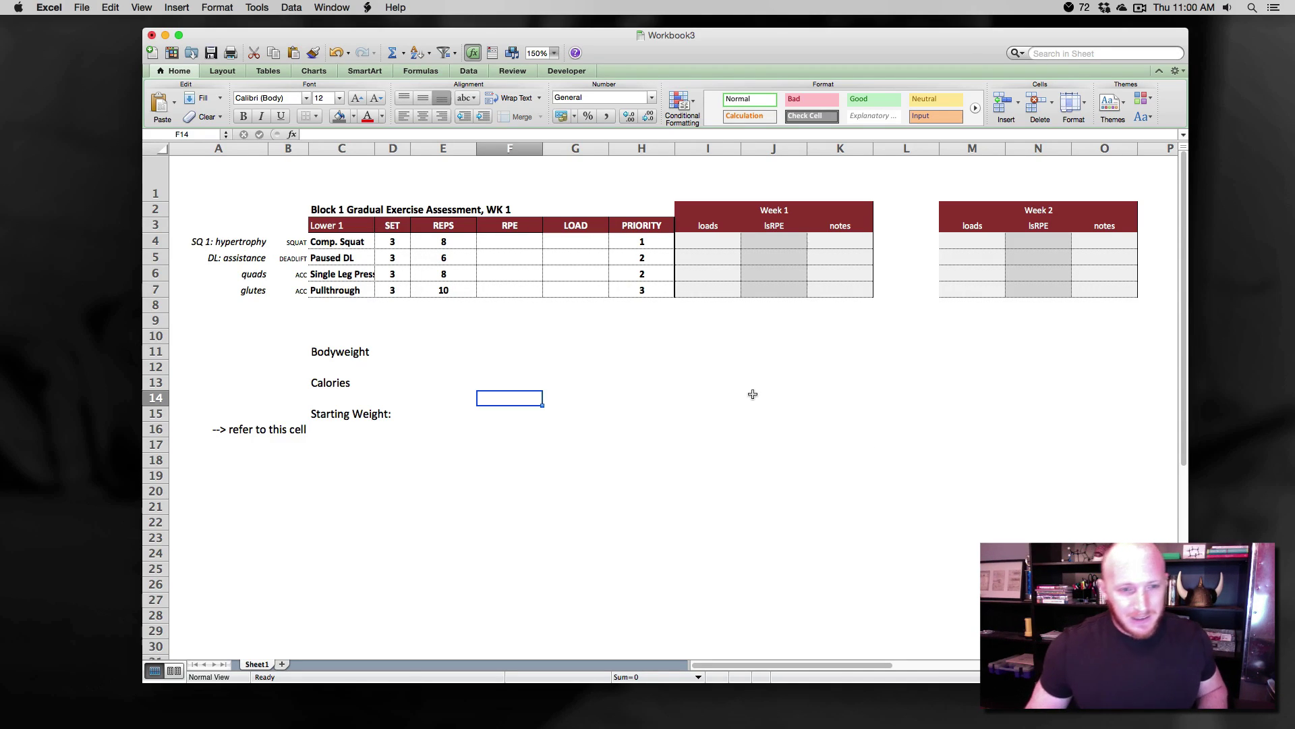
- Enter RPE 8 in the Comp. Squat RPE cell F4
left_click(518, 241)
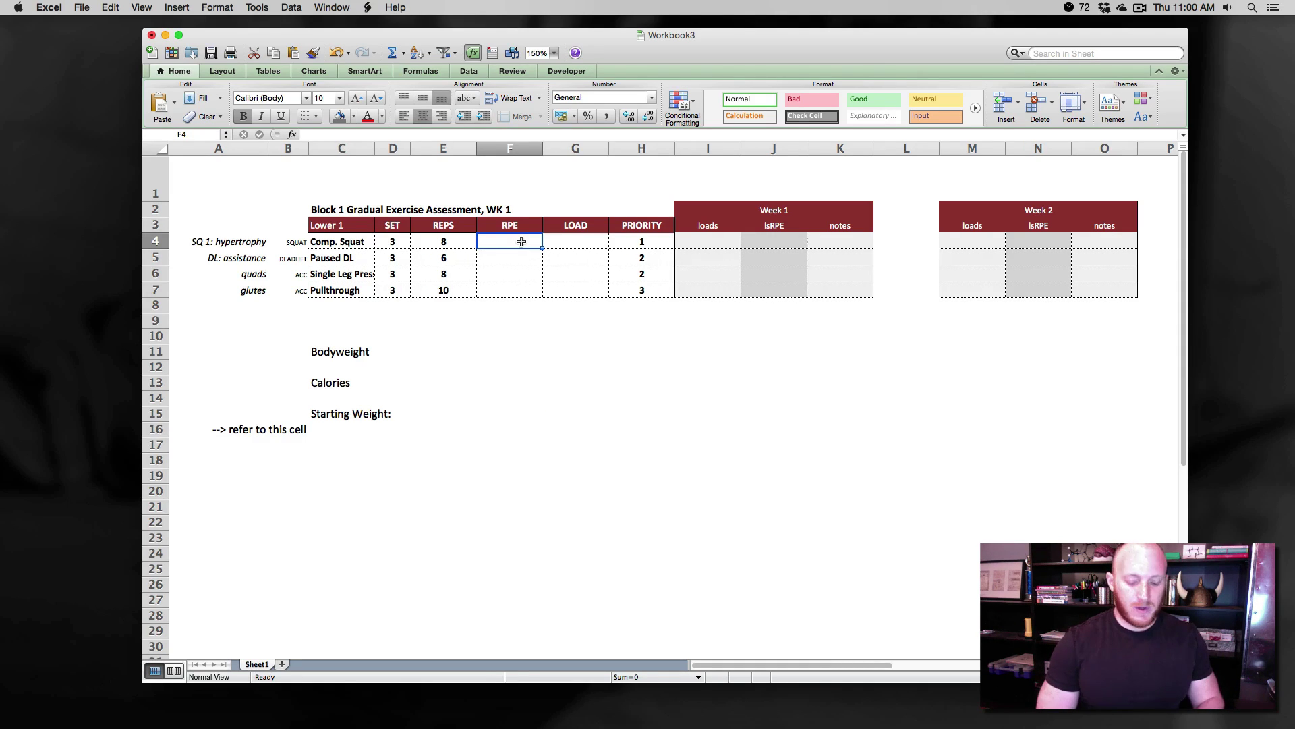
type("RPE 8")
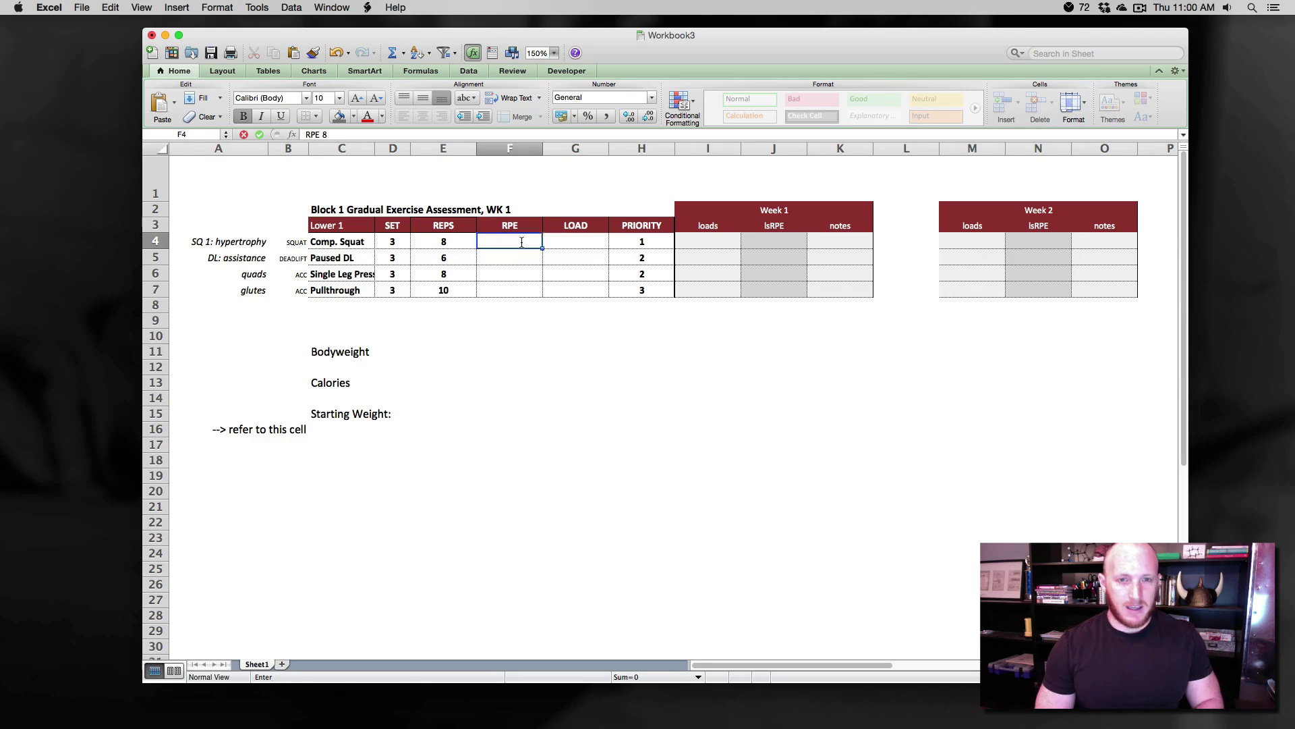
key("Return")
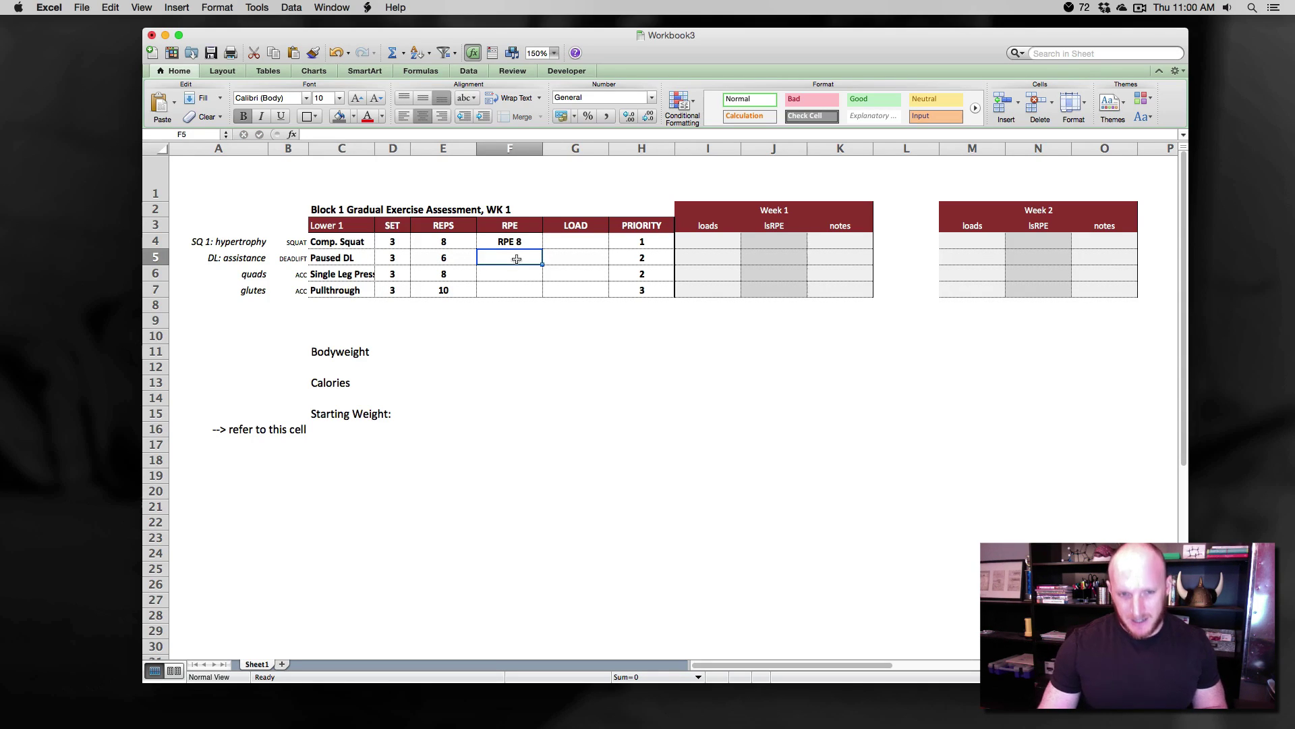
- Replace F4 with @8, and after the formula error, store it as text '@8
left_click(516, 241)
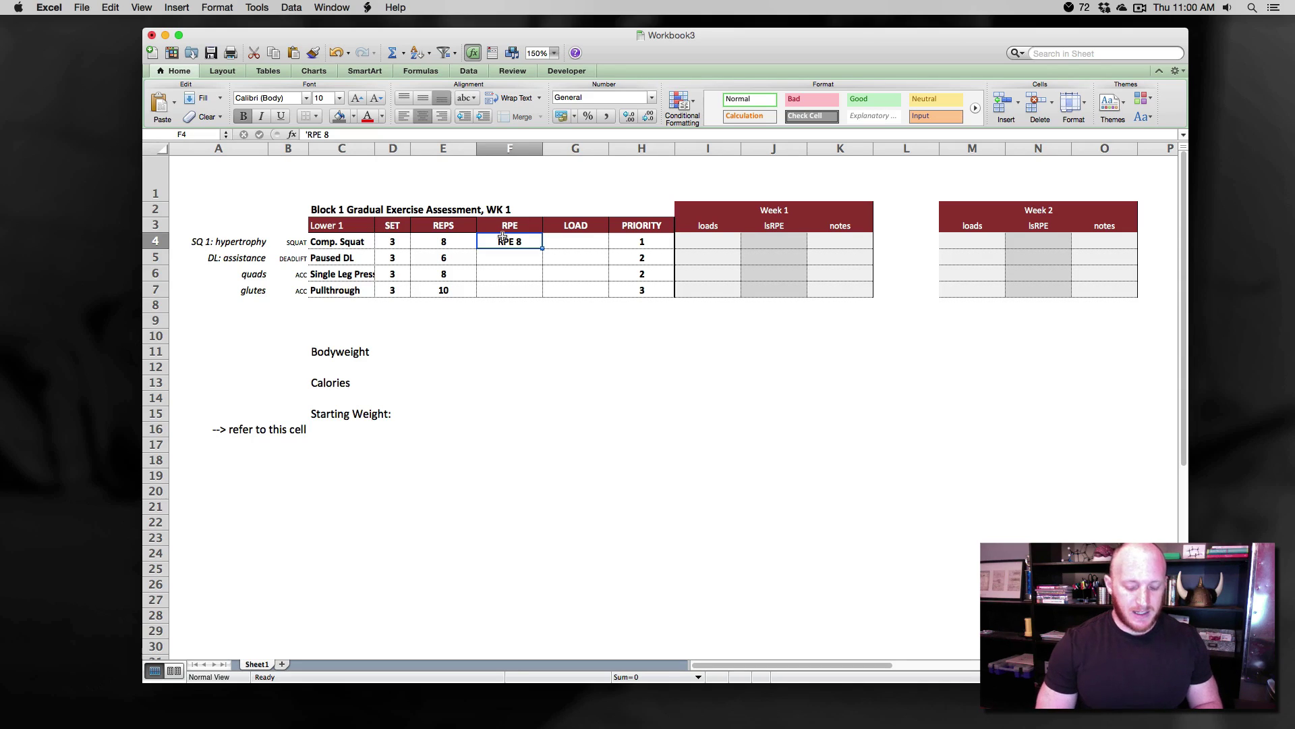
type("@")
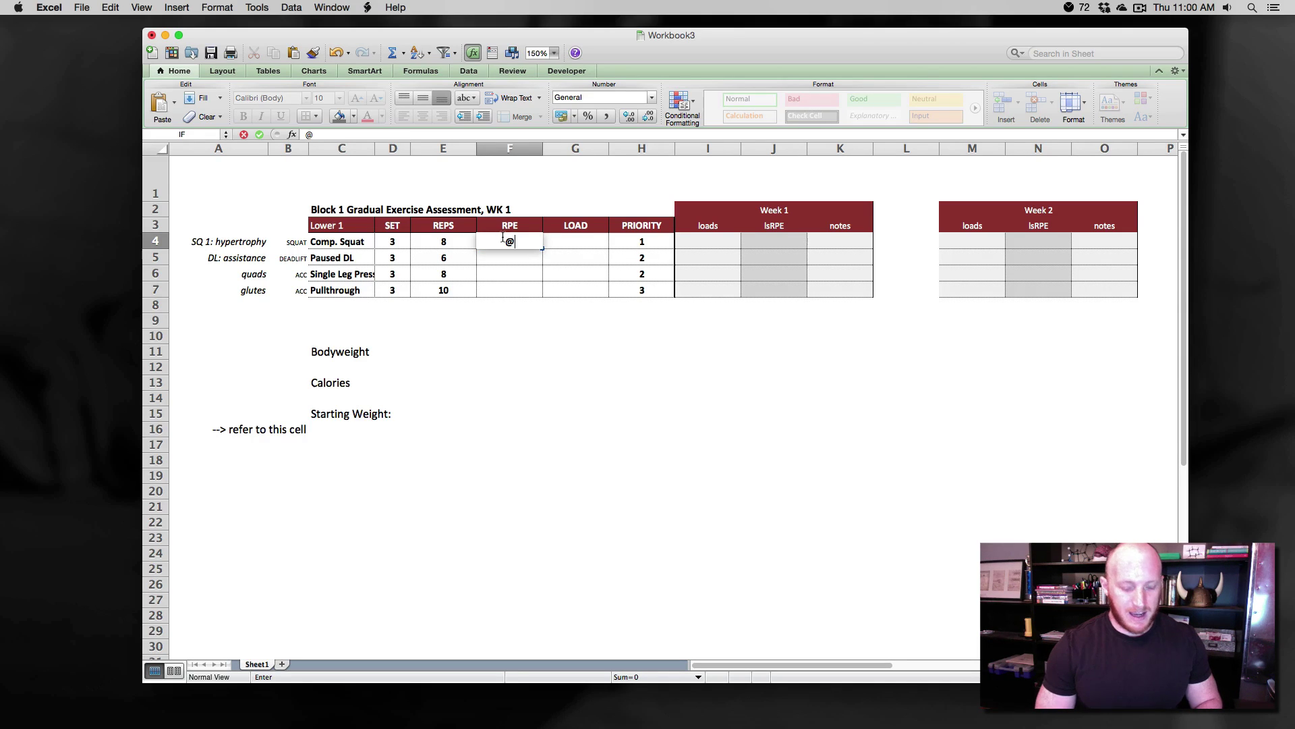
type("8")
key("Return")
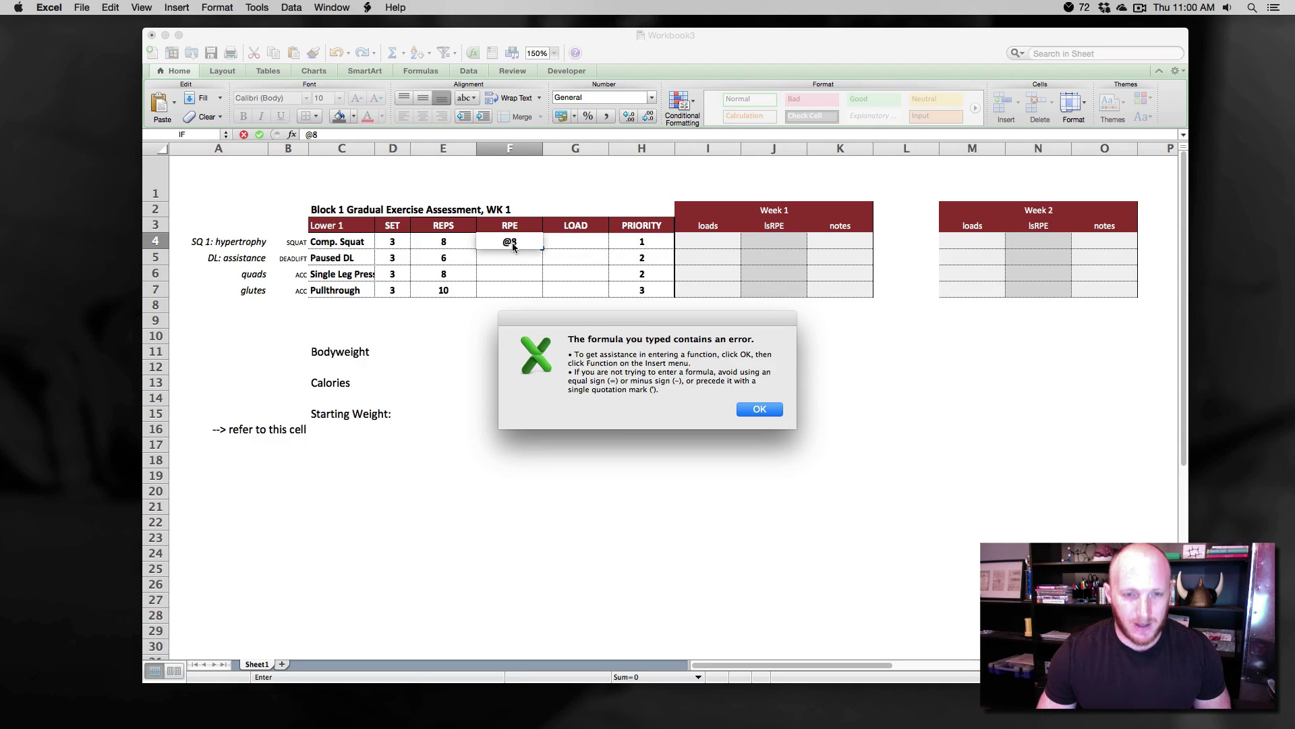
left_click_drag(648, 325, 648, 324)
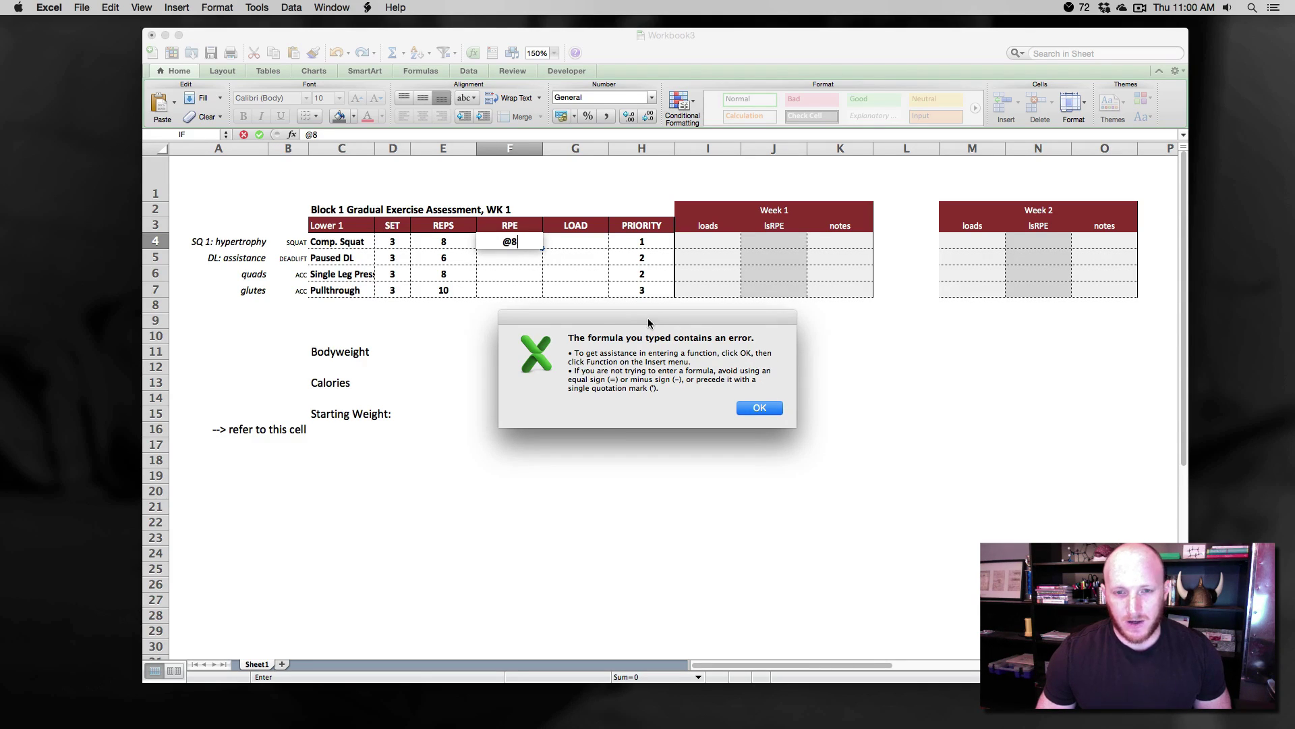
left_click(760, 408)
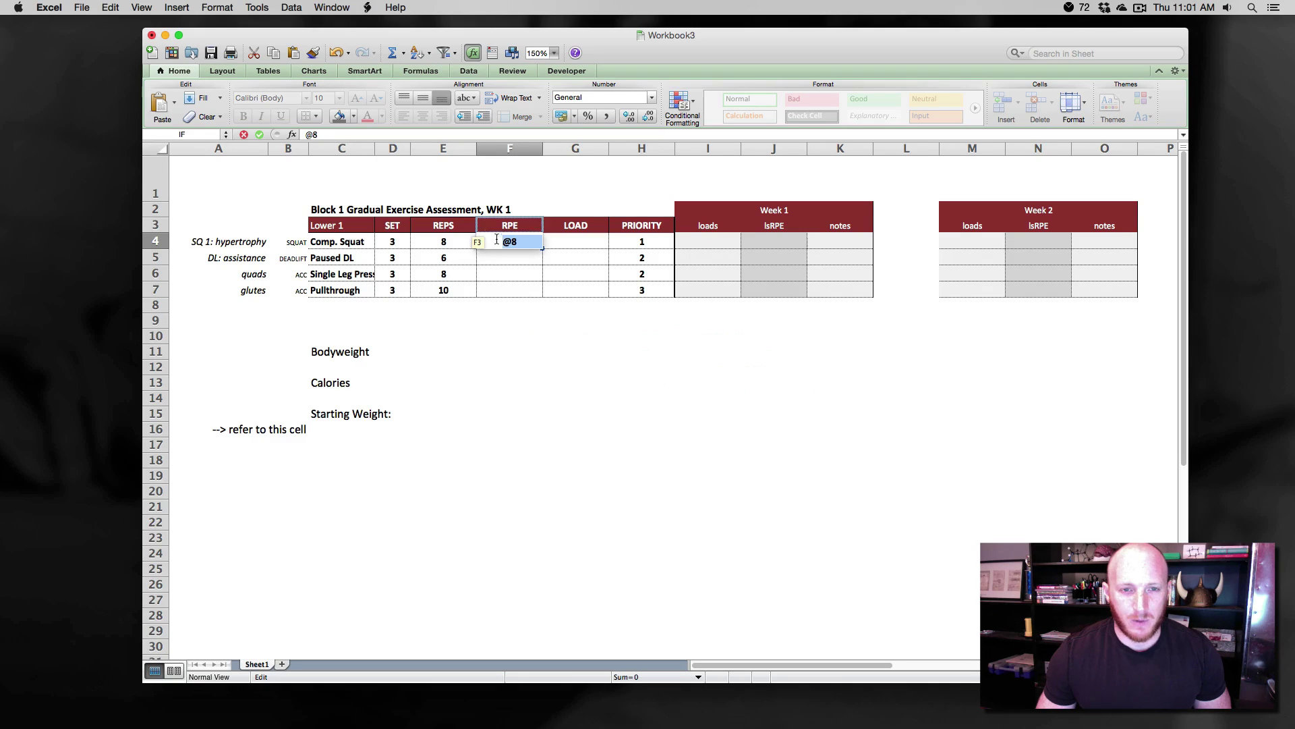
left_click(518, 256)
type("'")
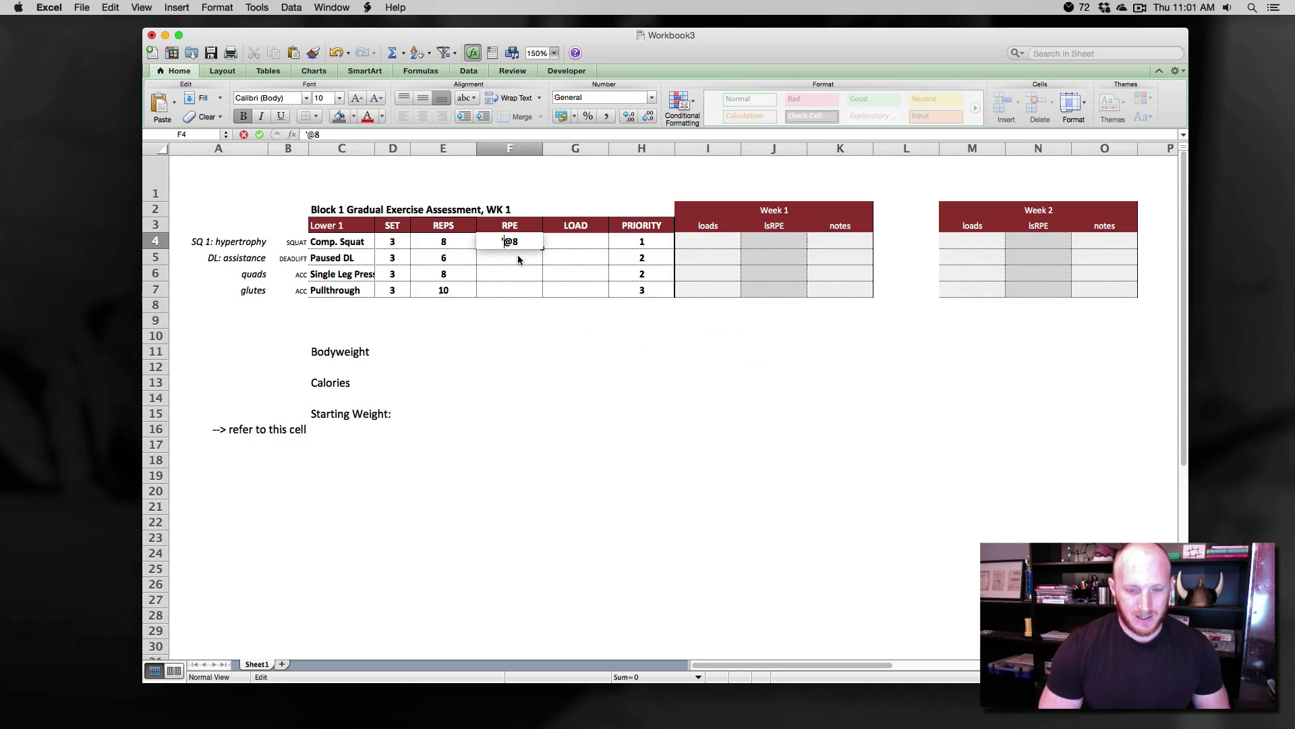
key("Return")
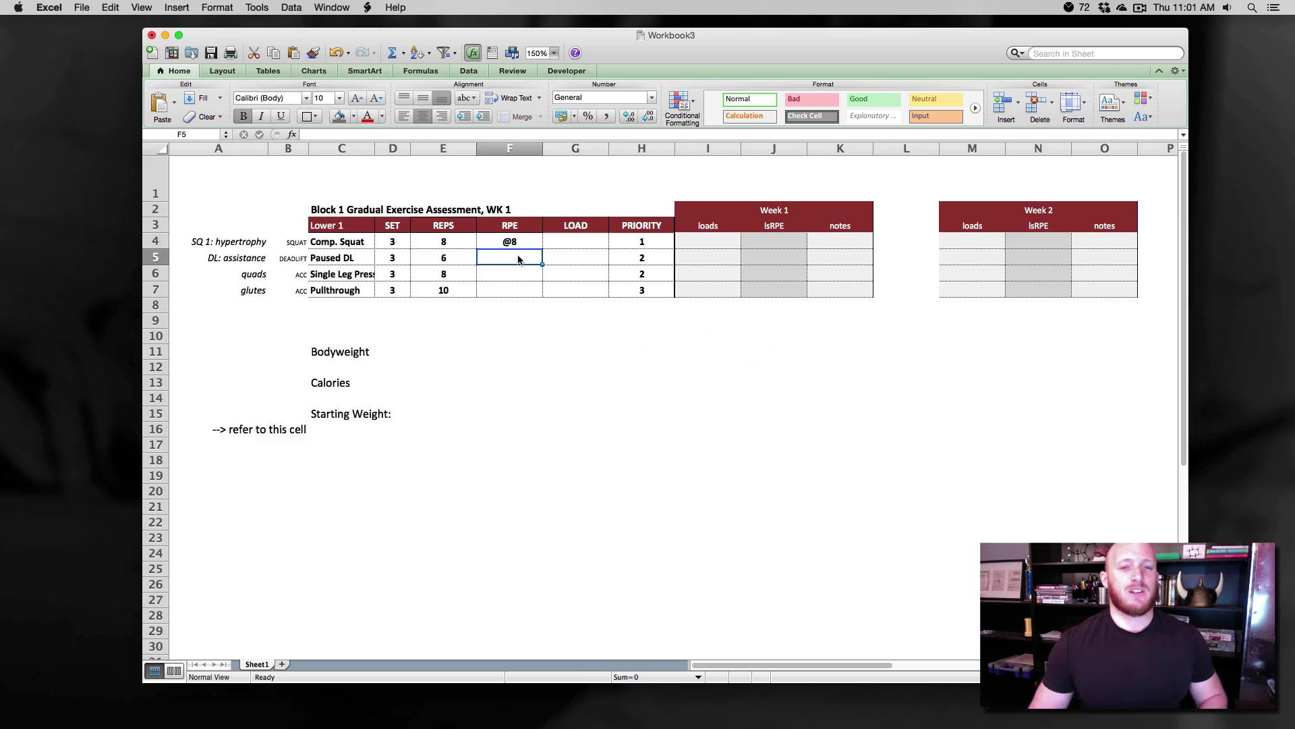
- Delete the '@8 entry so cell F4 is empty again
left_click(509, 241)
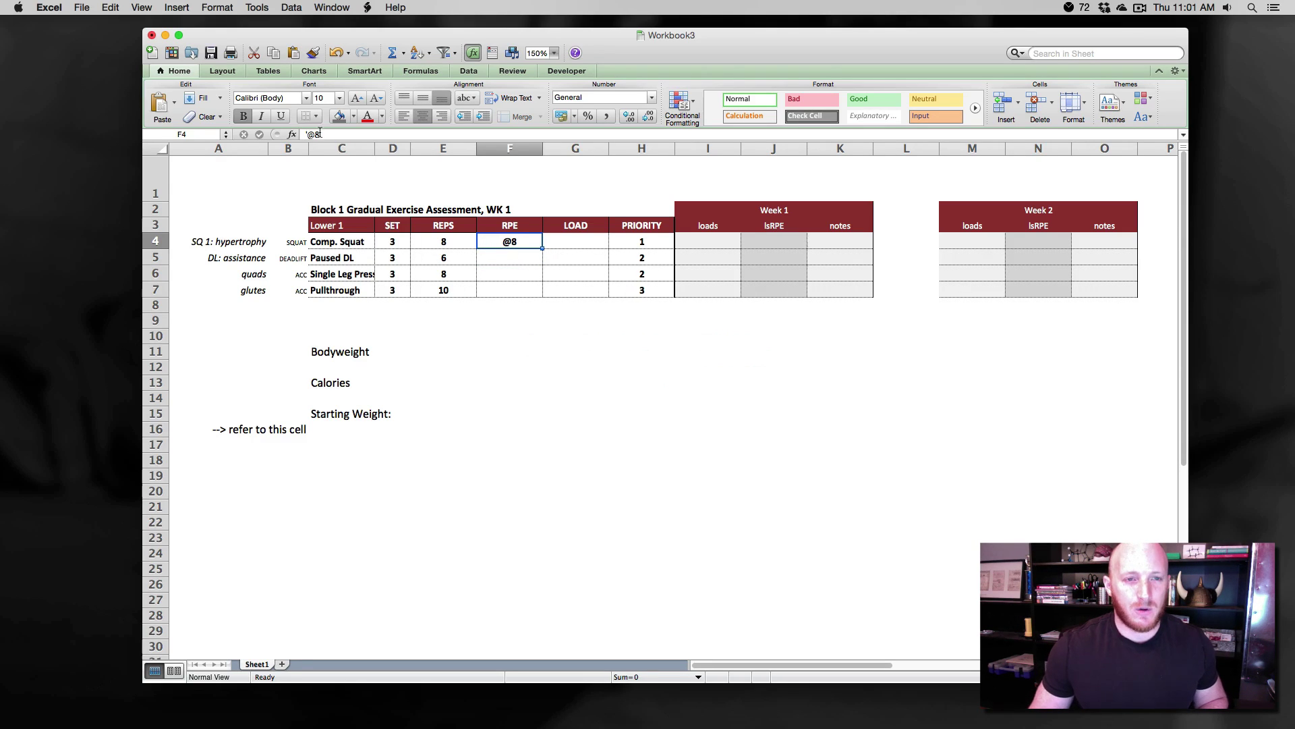
left_click_drag(320, 134, 301, 134)
key("BackSpace")
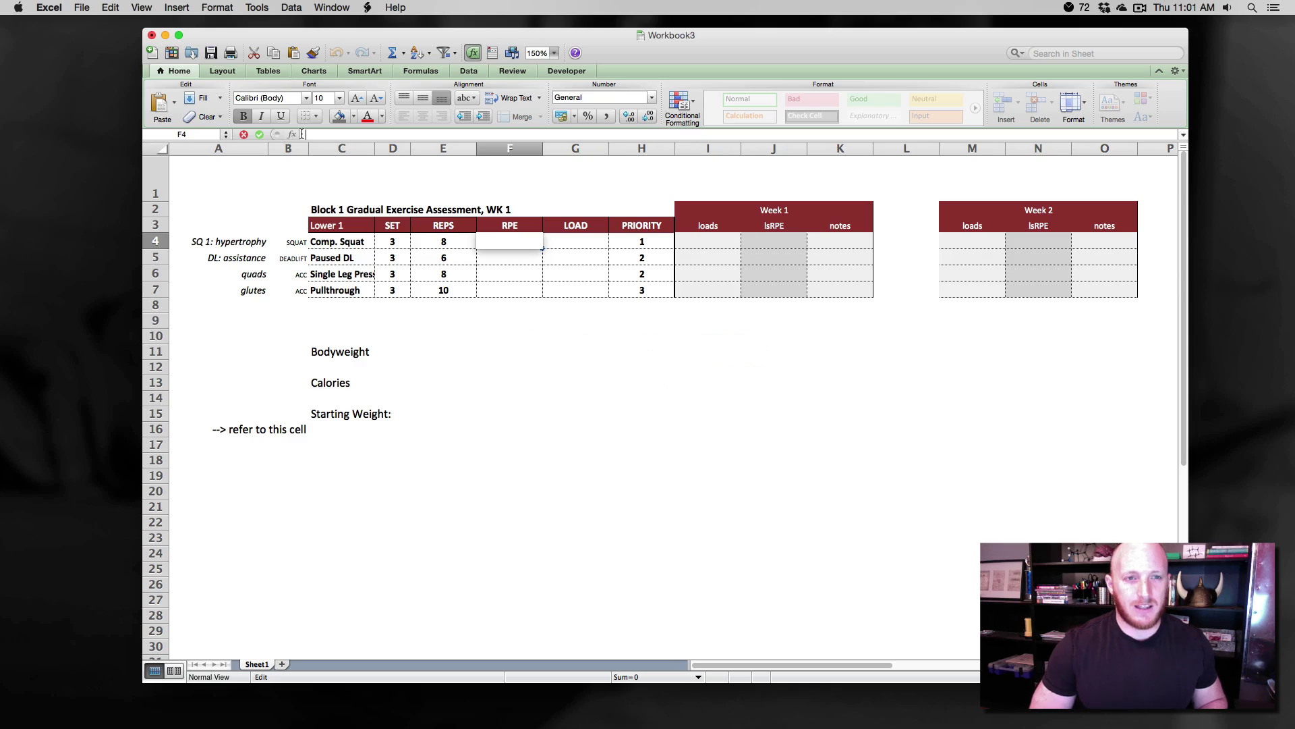
key("Return")
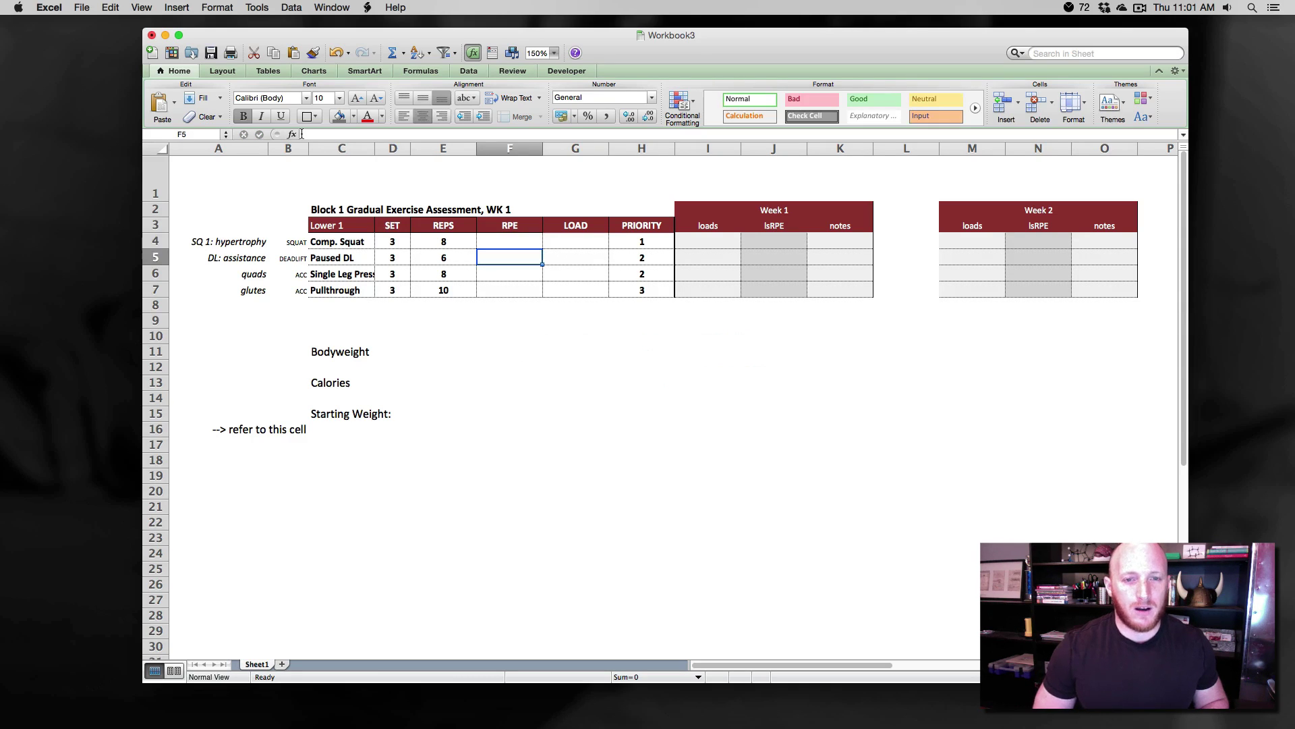
key("Up")
key("Right")
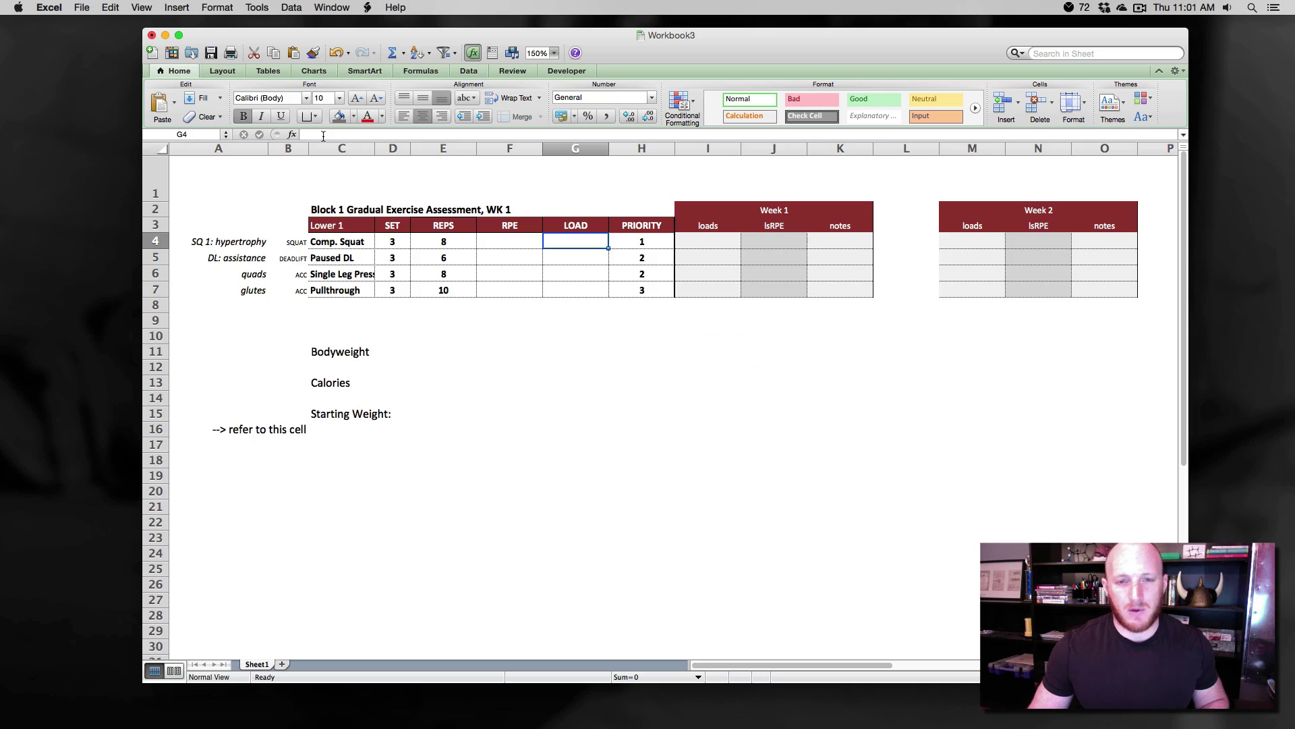
- Add a right-aligned 'Squat Training max:' label in G9 with 440 in H9
left_click(573, 315)
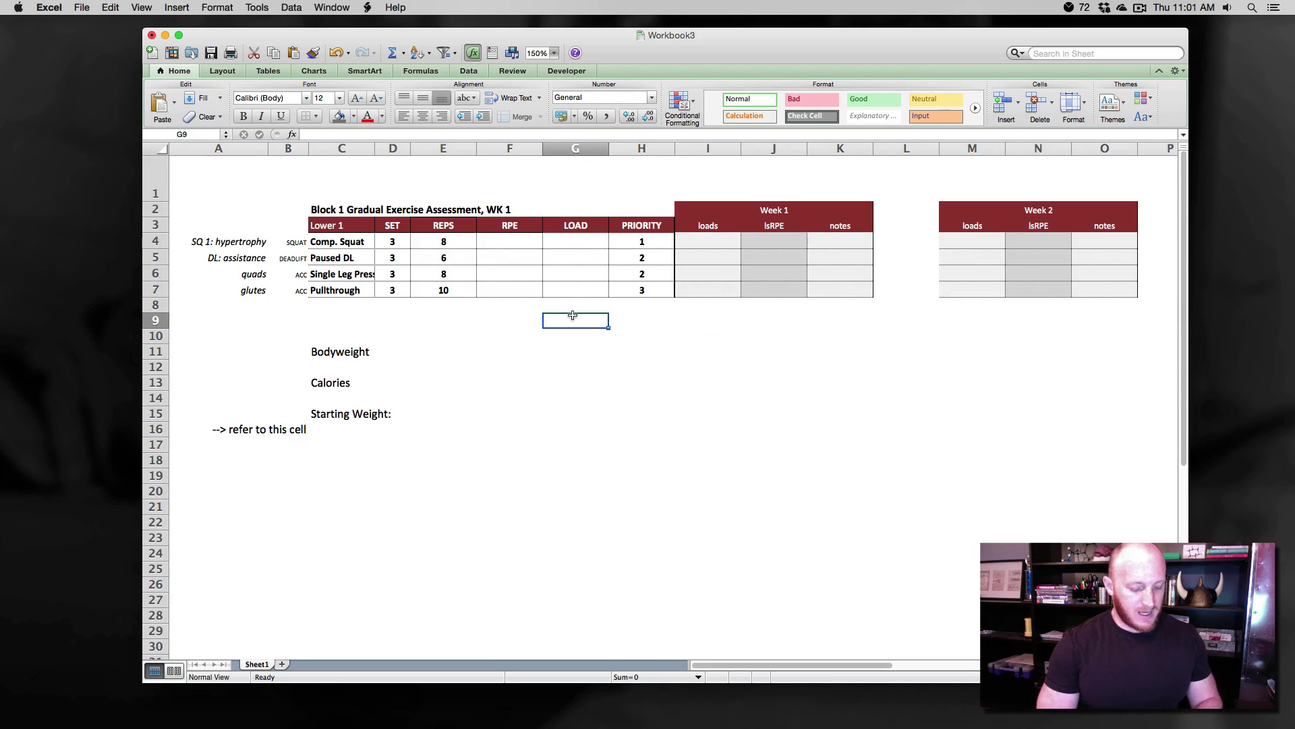
type("Squa")
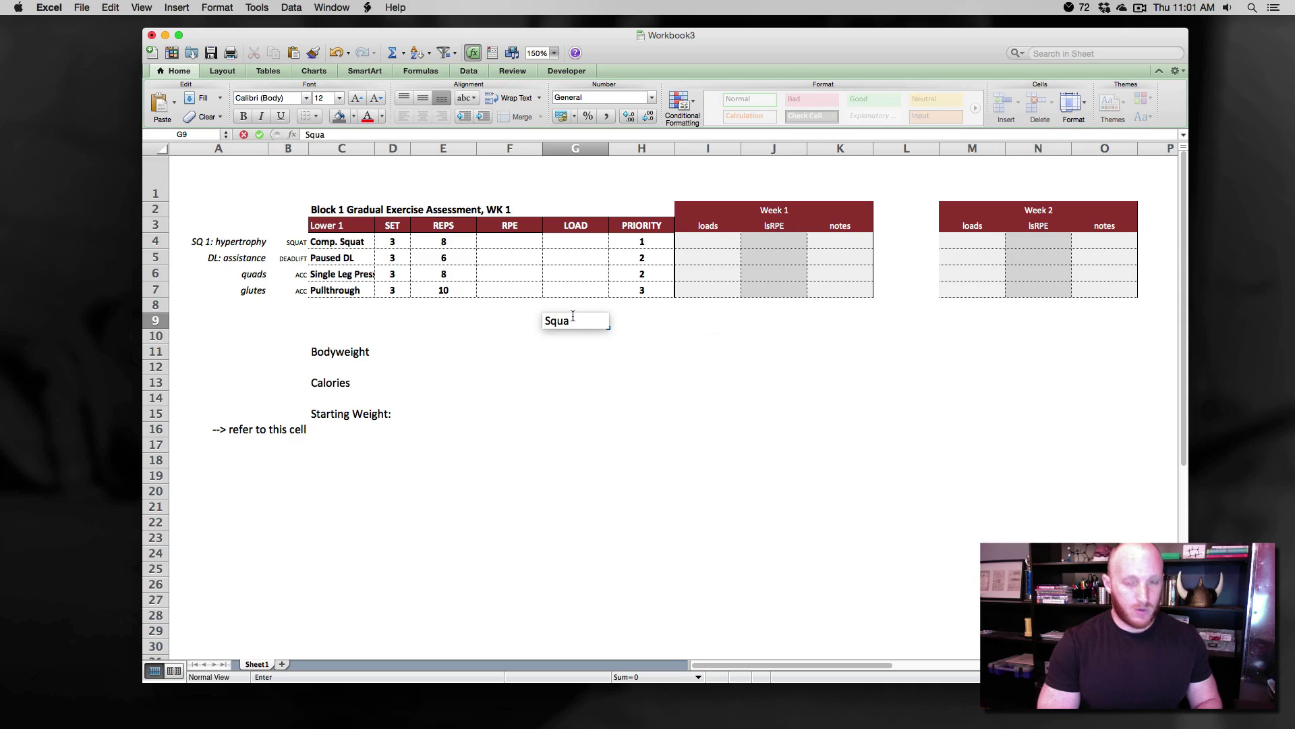
type("t Training max:")
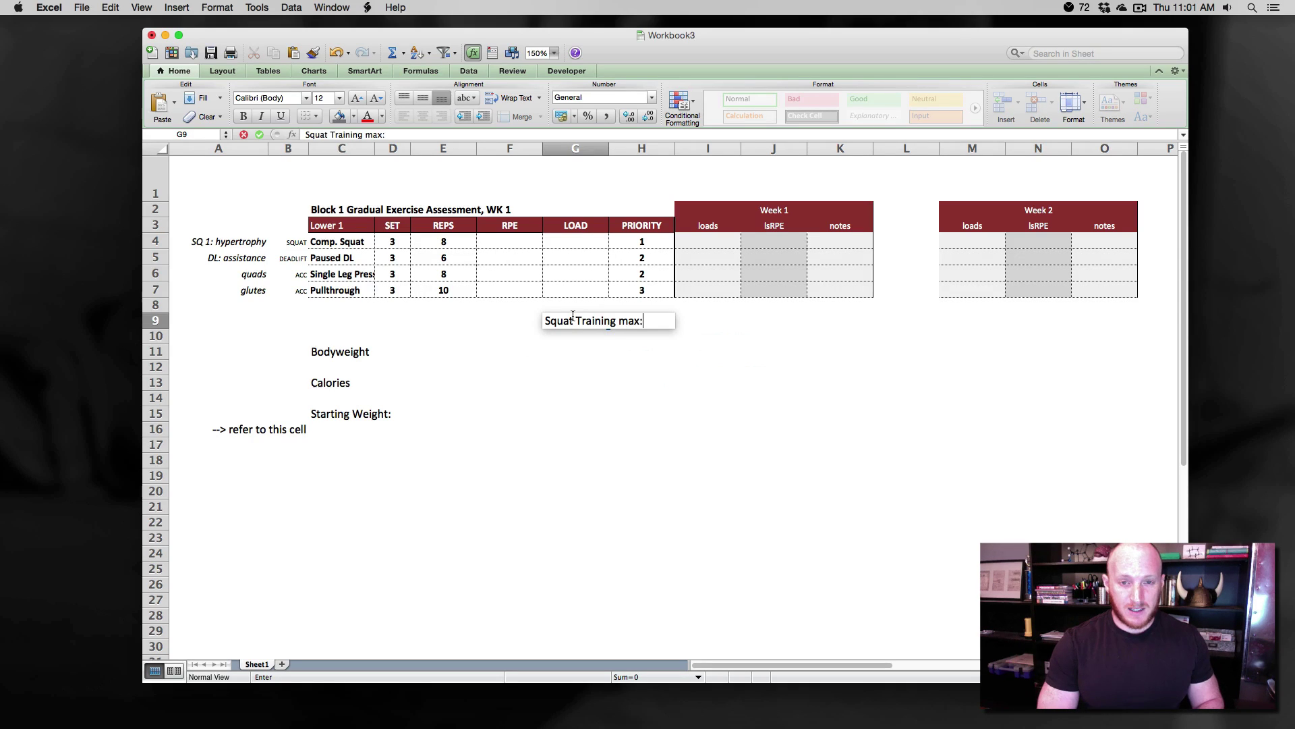
key("Return")
left_click(573, 319)
scroll(499, 223, "right", 2)
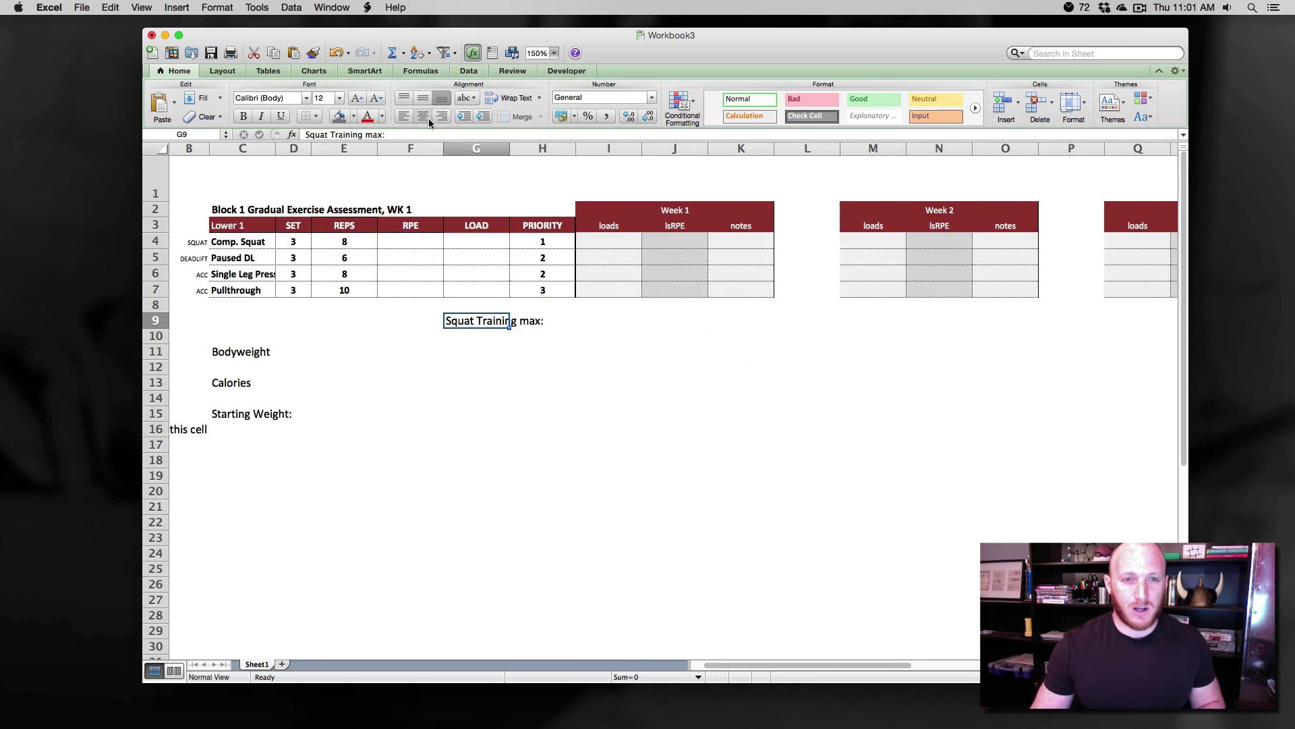
left_click(442, 116)
left_click(535, 322)
scroll(535, 322, "left", 2)
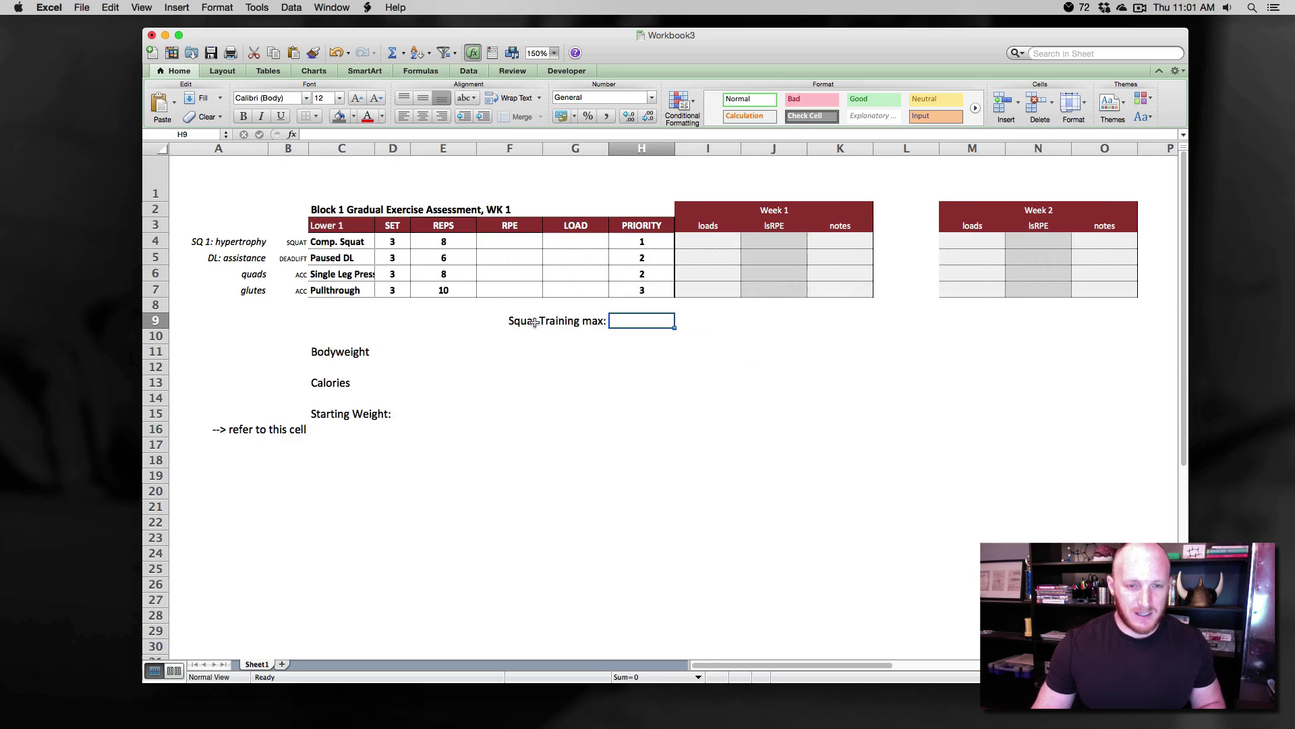
type("440")
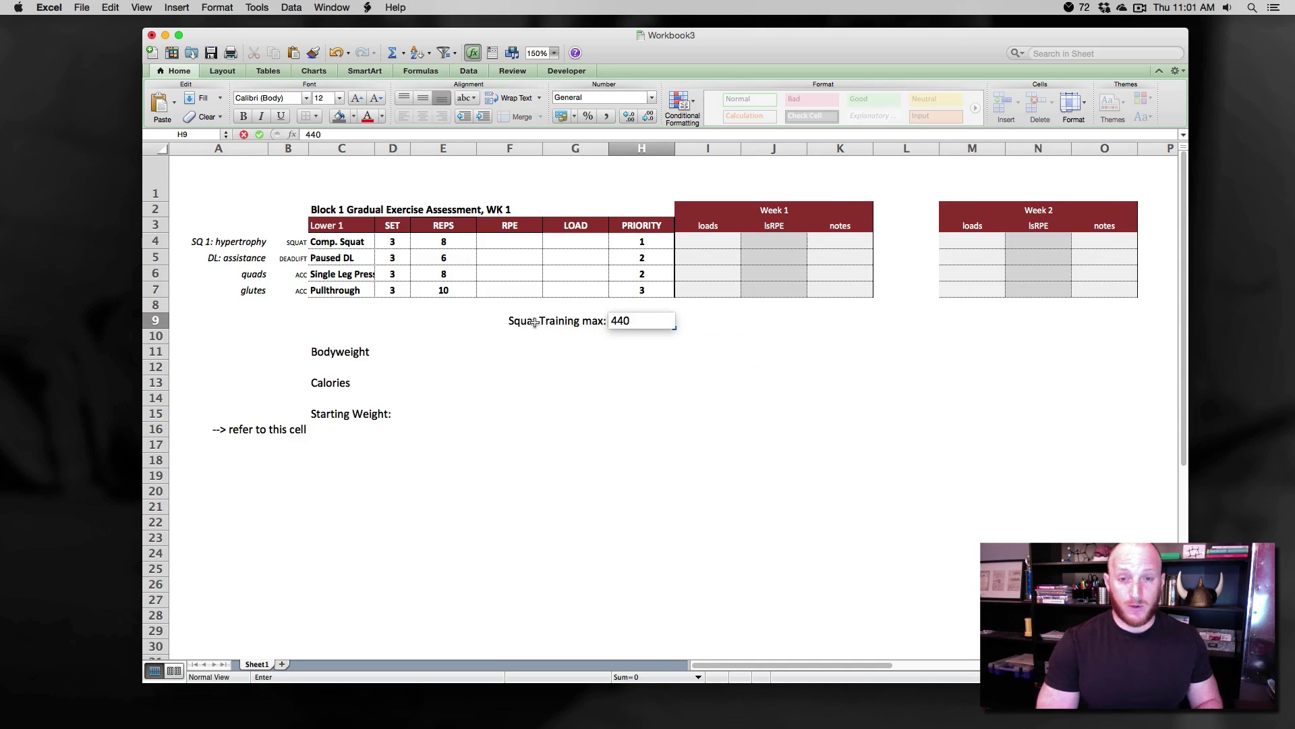
key("Return")
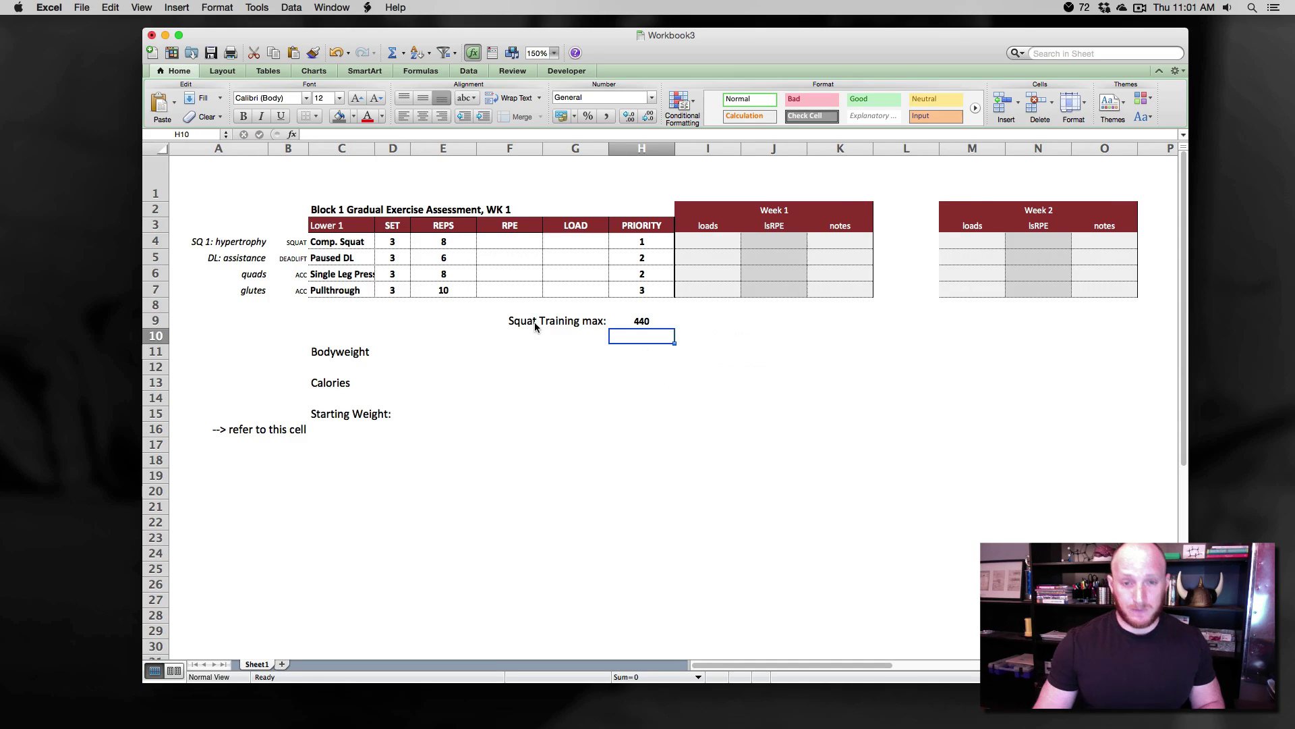
- Set the Comp. Squat load in G4 to =H9*0.7, giving 308
left_click(570, 244)
left_click(392, 134)
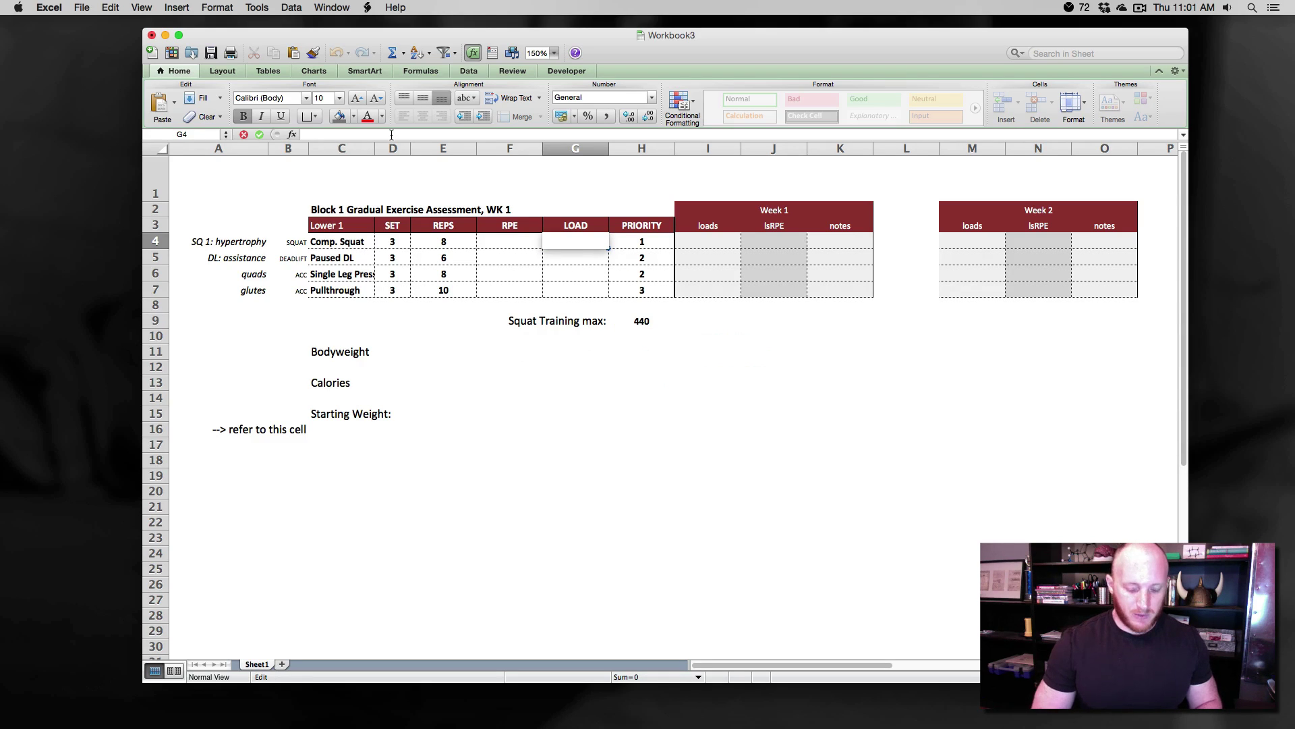
type("=")
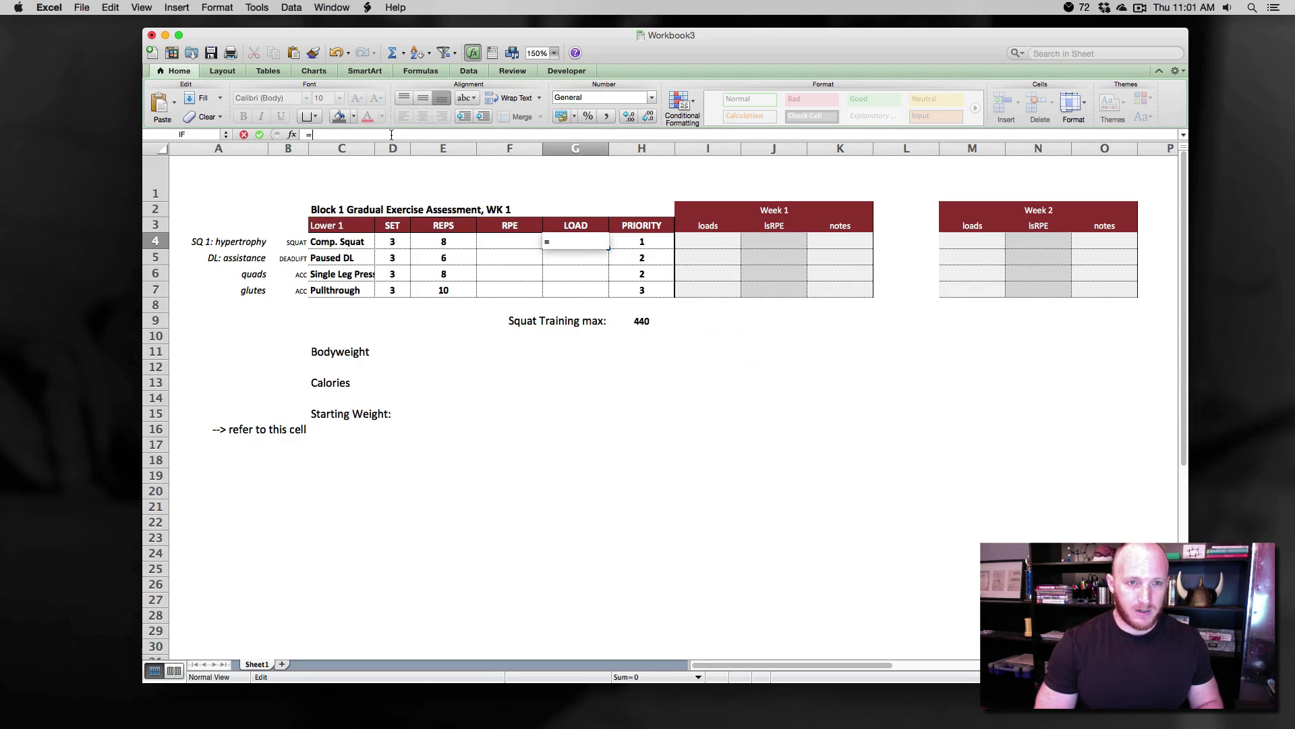
left_click(636, 322)
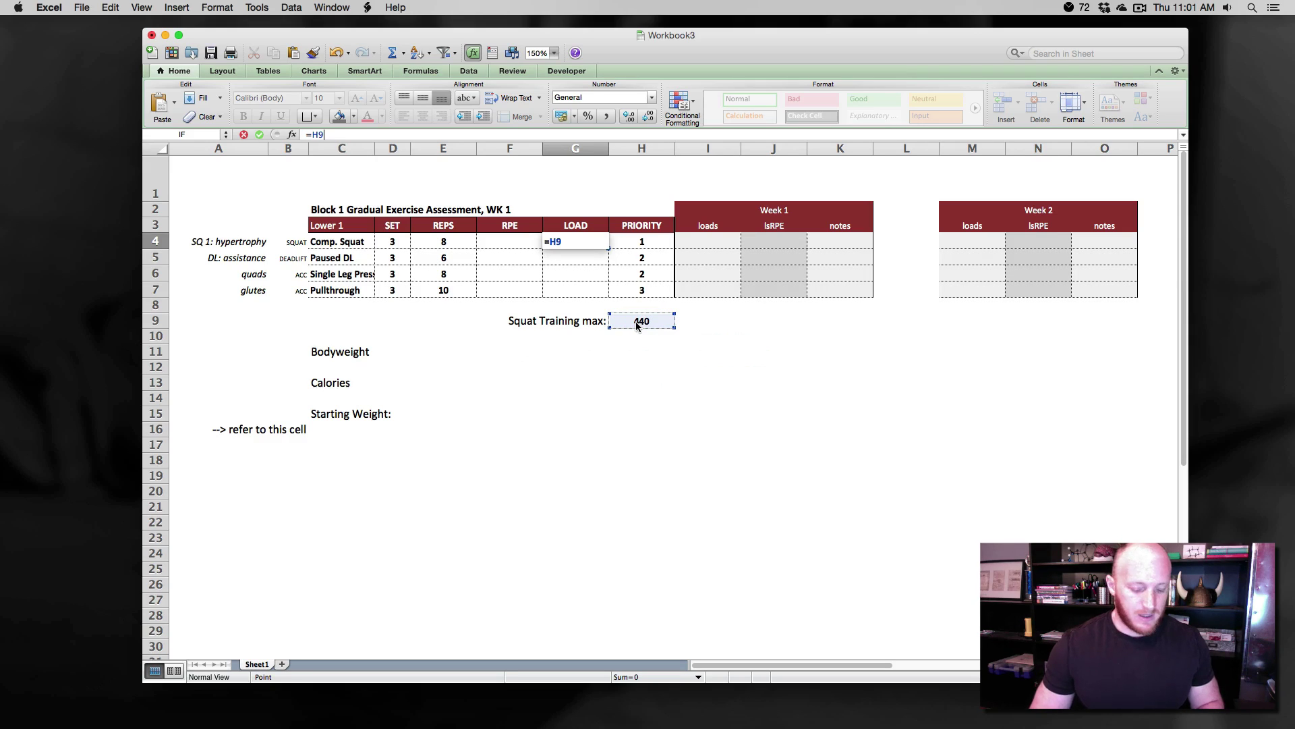
type("*0.")
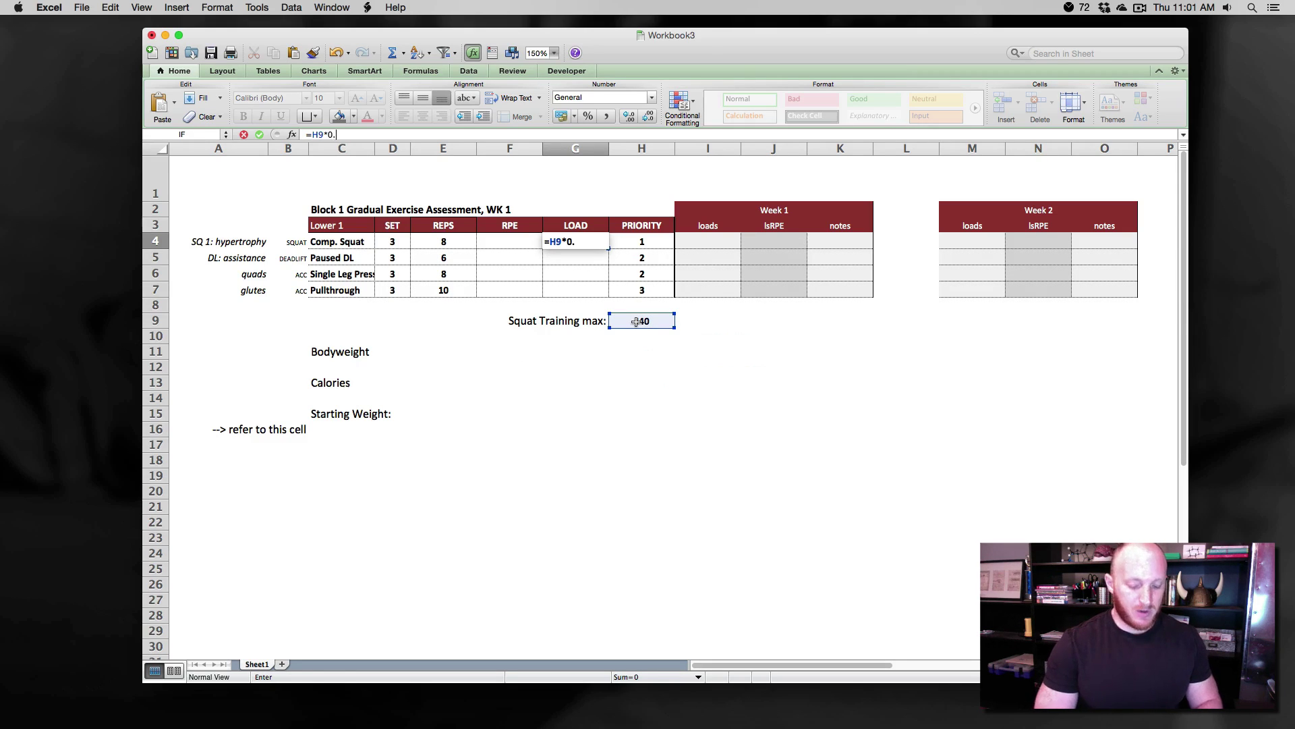
type("7")
key("Return")
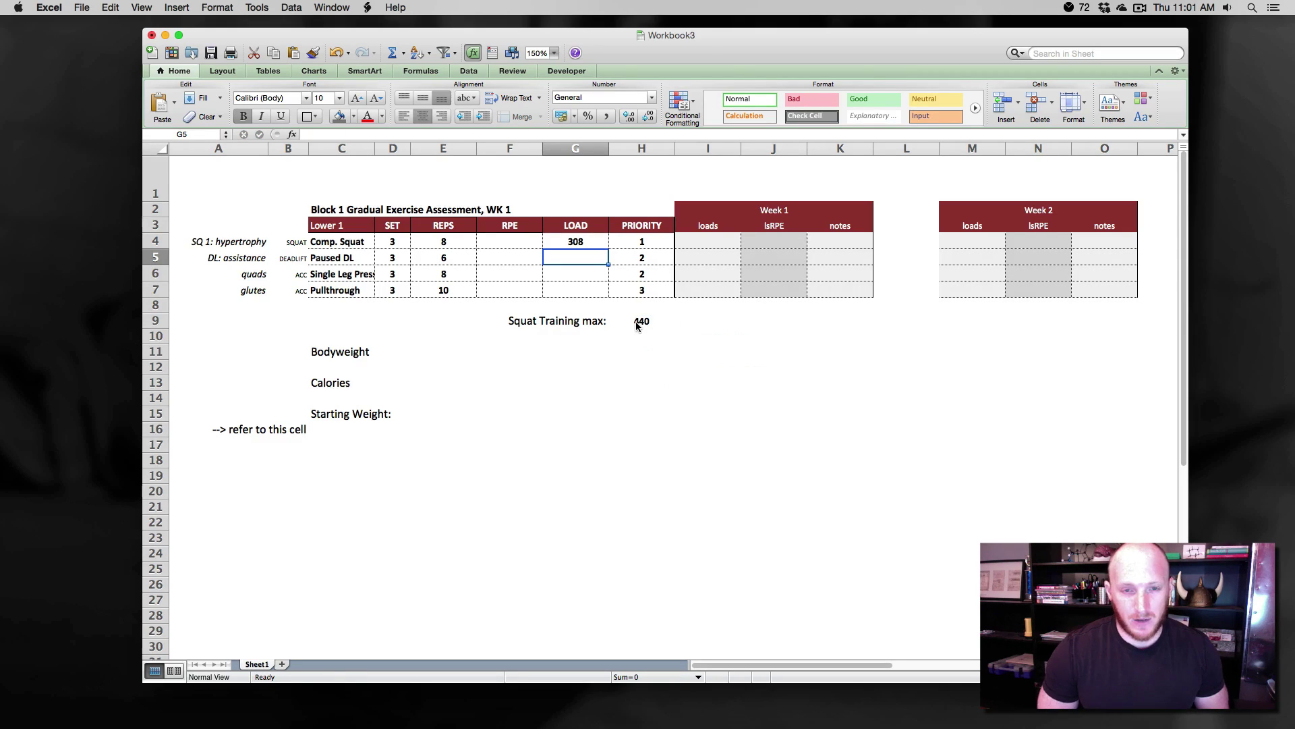
- Wrap G4's formula as =MROUND(H9*0.7,5) so the load shows 310
left_click(625, 321)
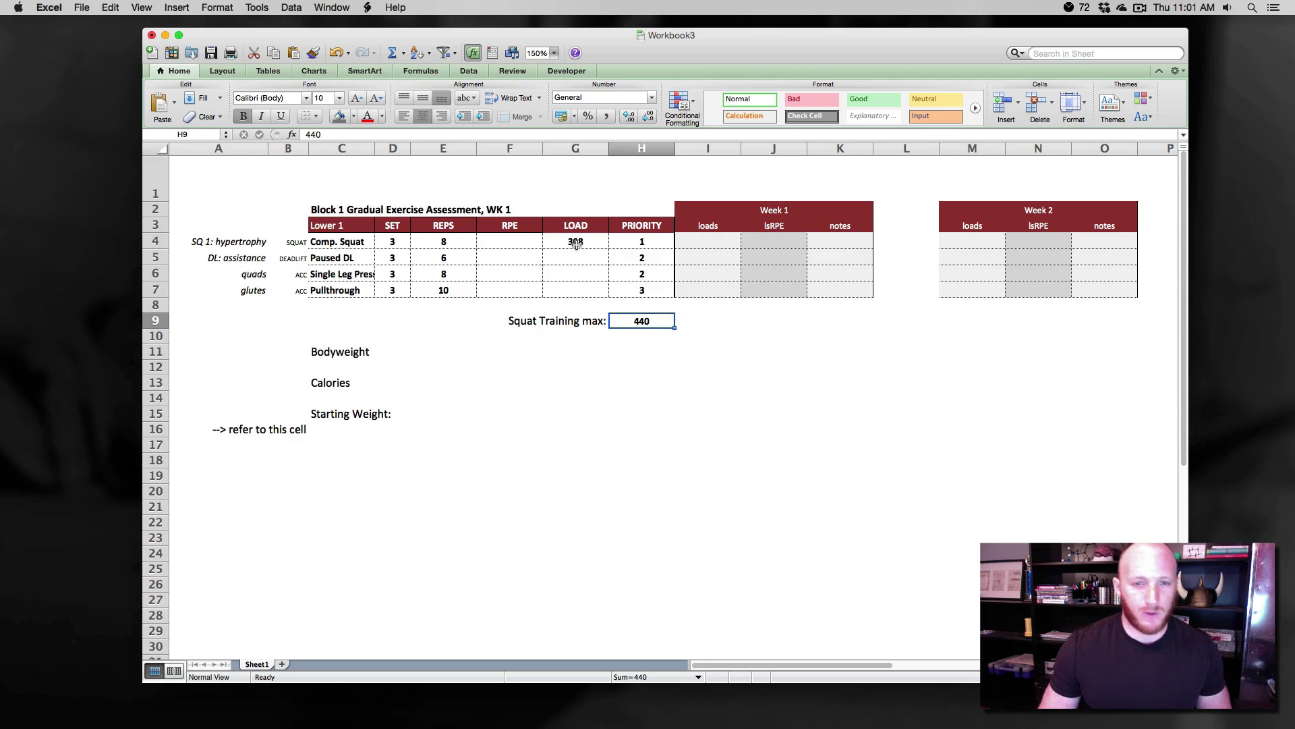
left_click(576, 243)
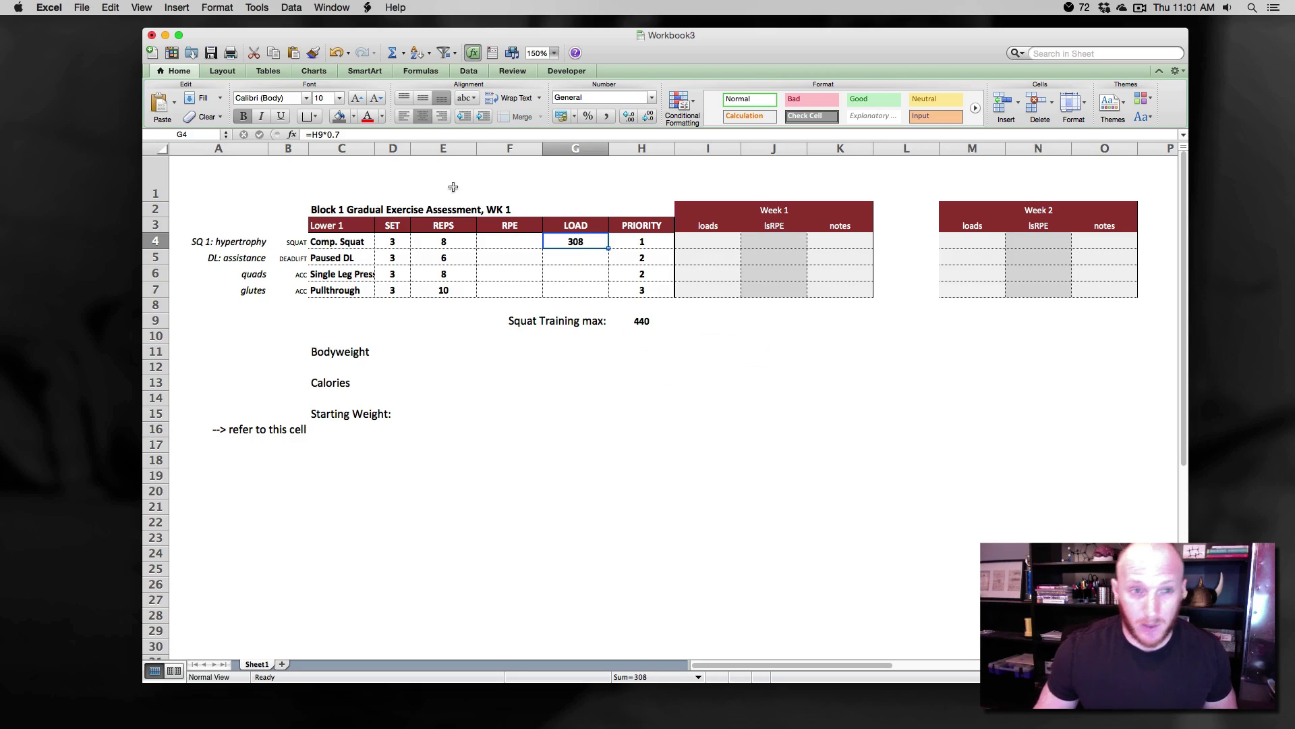
left_click(320, 135)
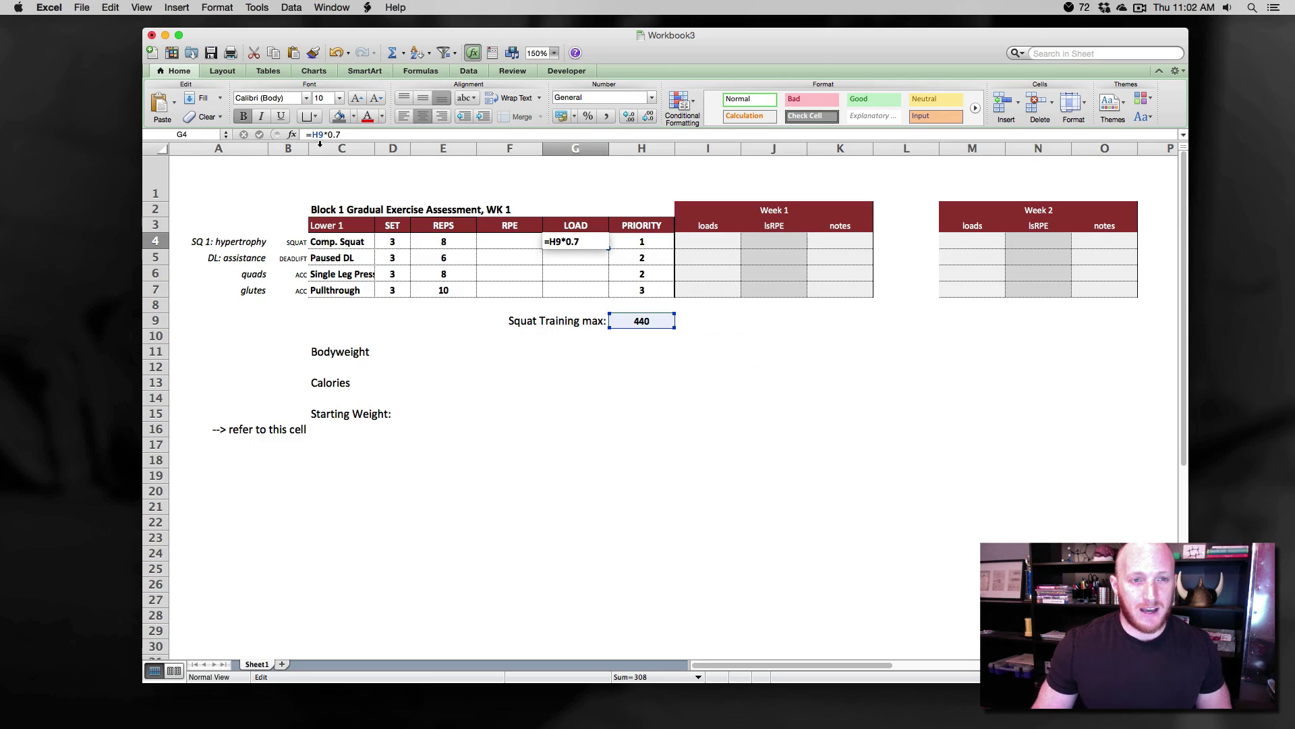
type("MROUND")
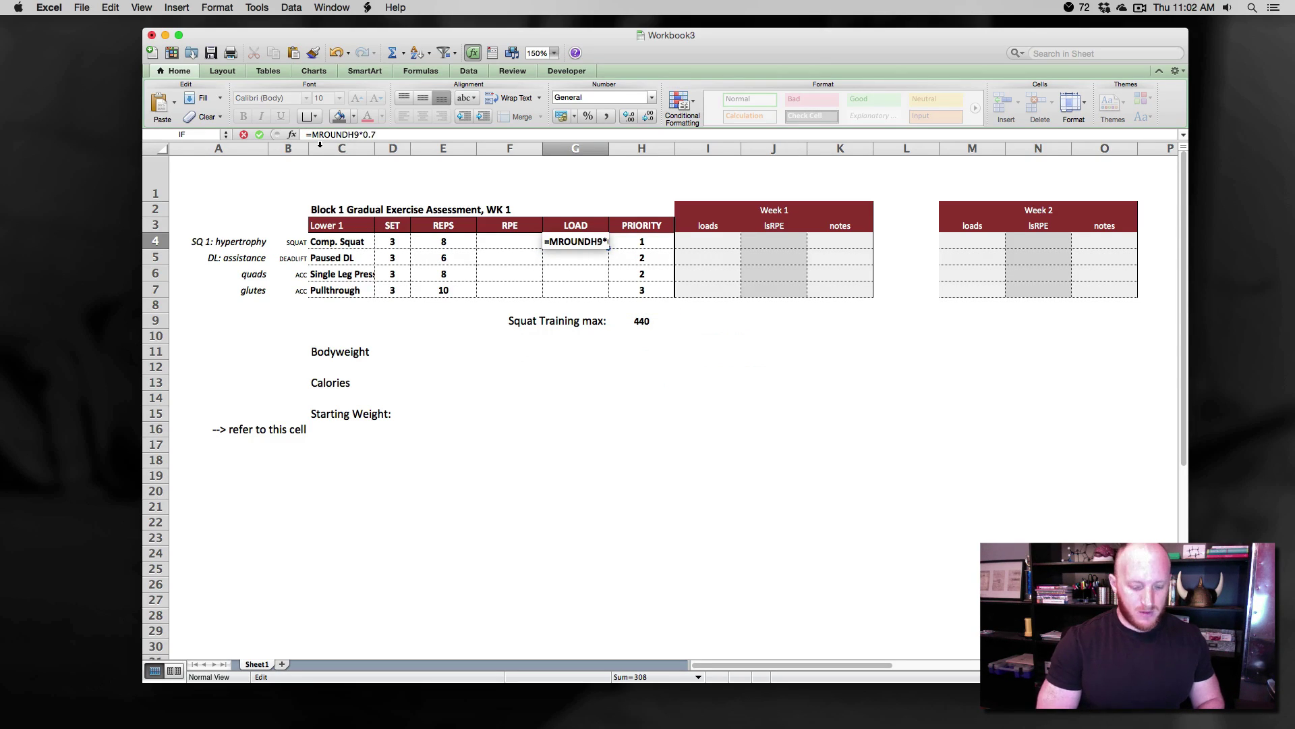
type("(")
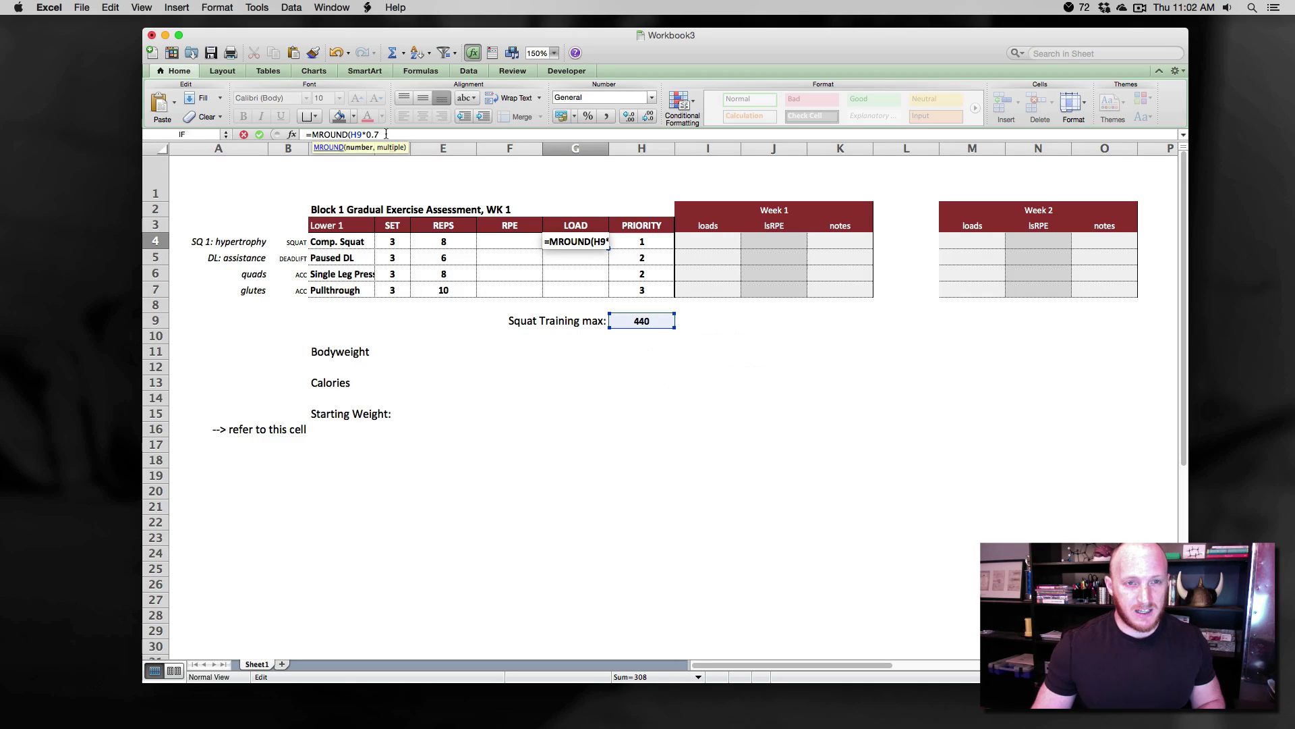
type(",")
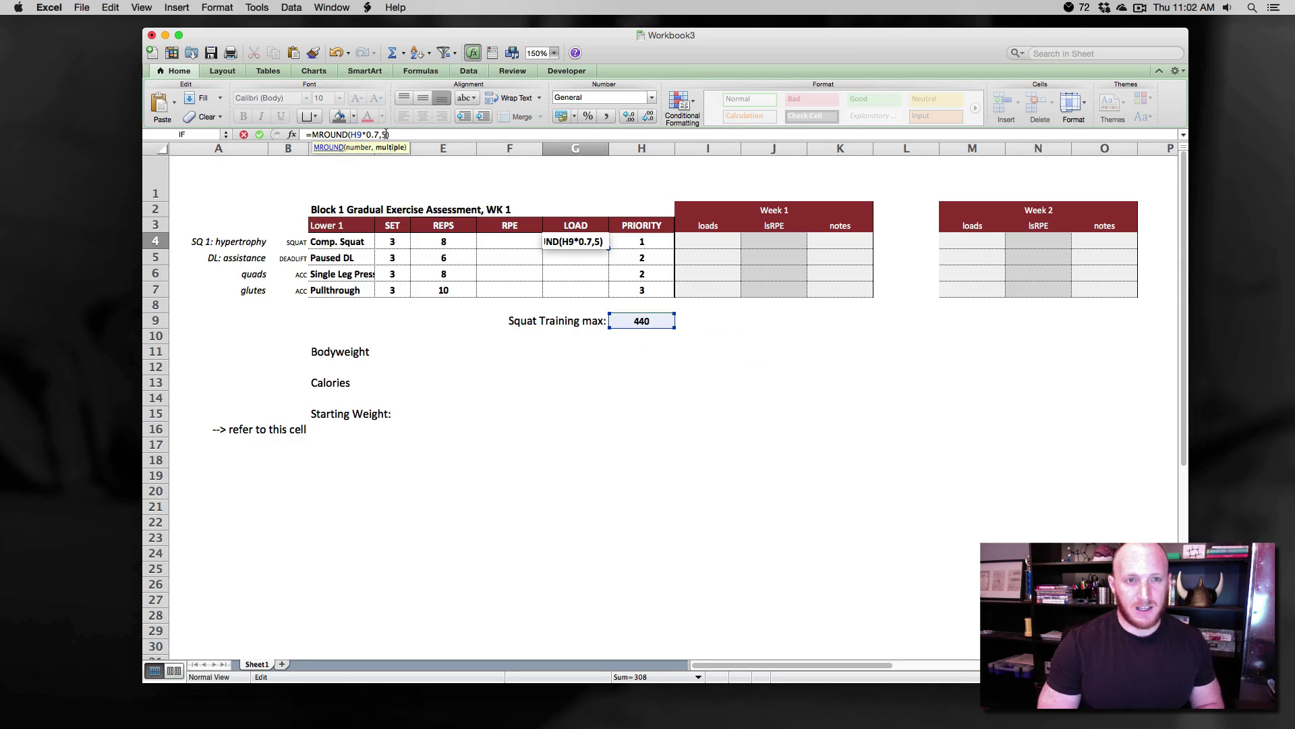
type("5)")
key("Return")
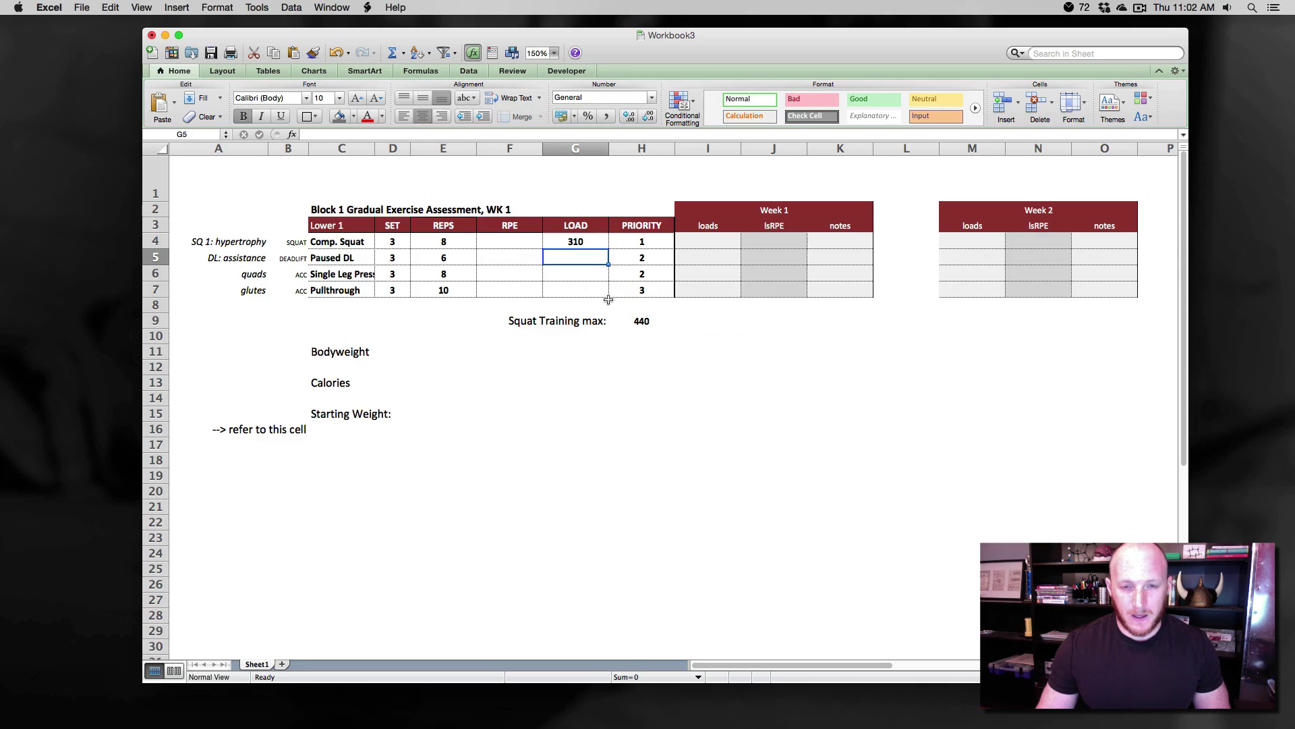
left_click(632, 319)
- Fill G4's load formula down and note the copies show 0 from empty references
left_click(593, 247)
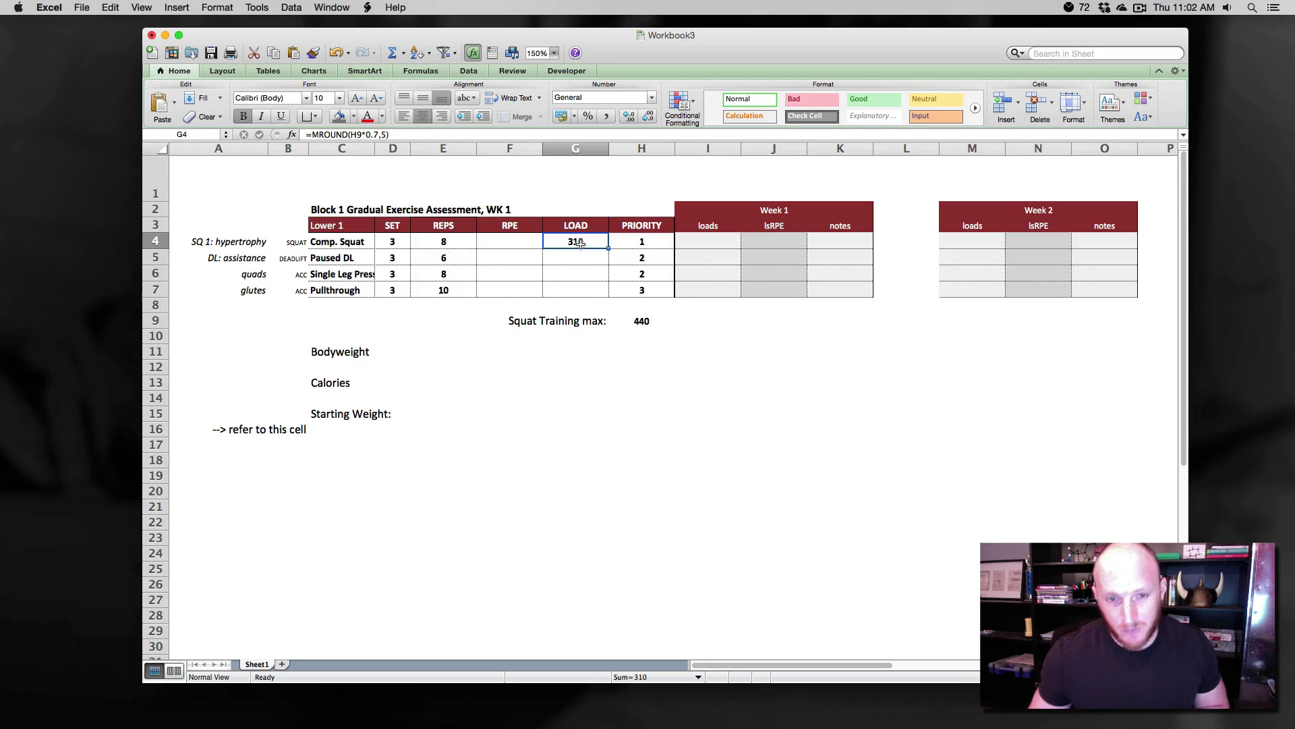
left_click_drag(608, 248, 606, 297)
left_click(582, 263)
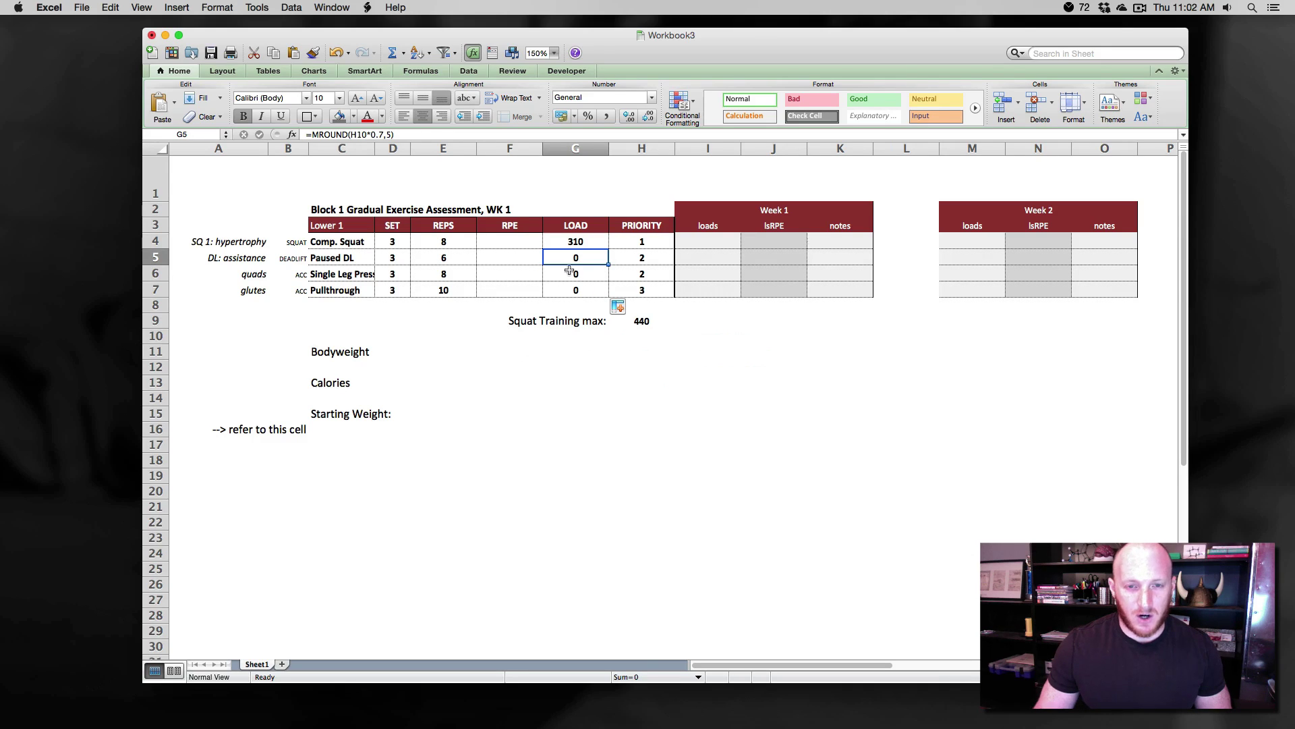
left_click(634, 336)
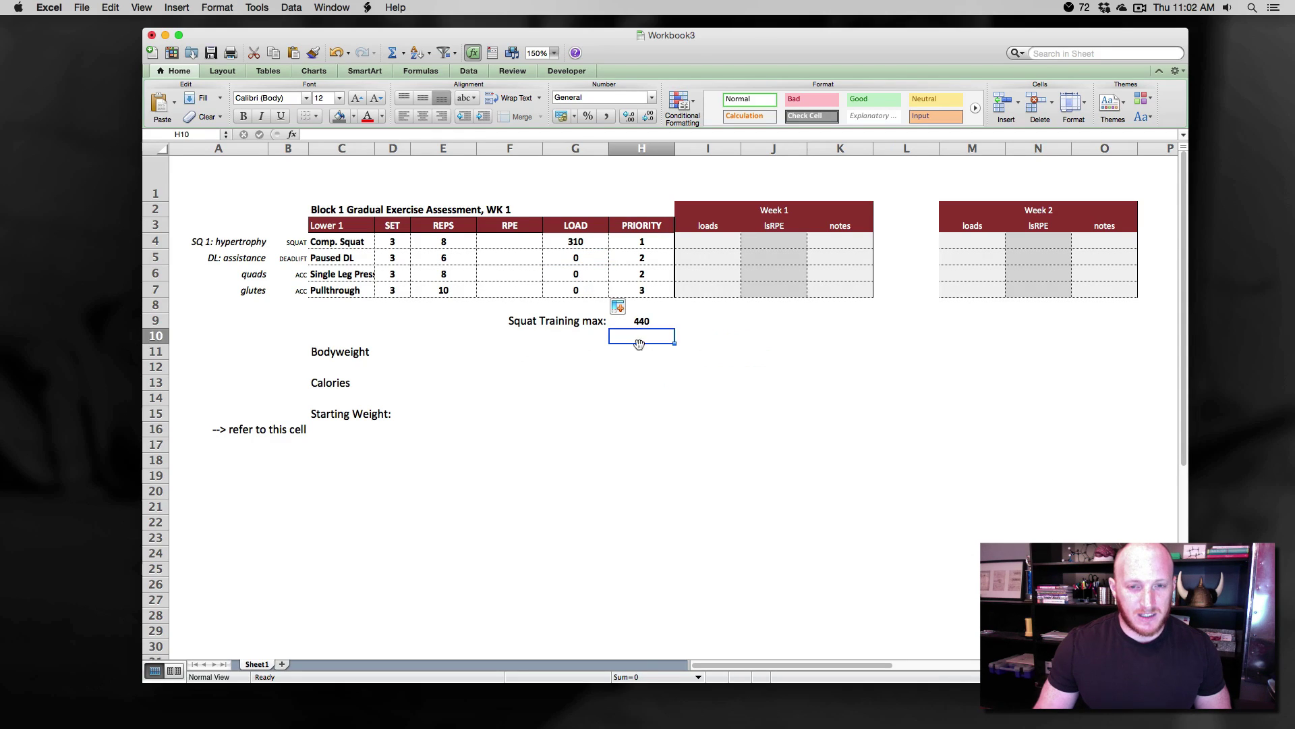
left_click(639, 350)
left_click(647, 362)
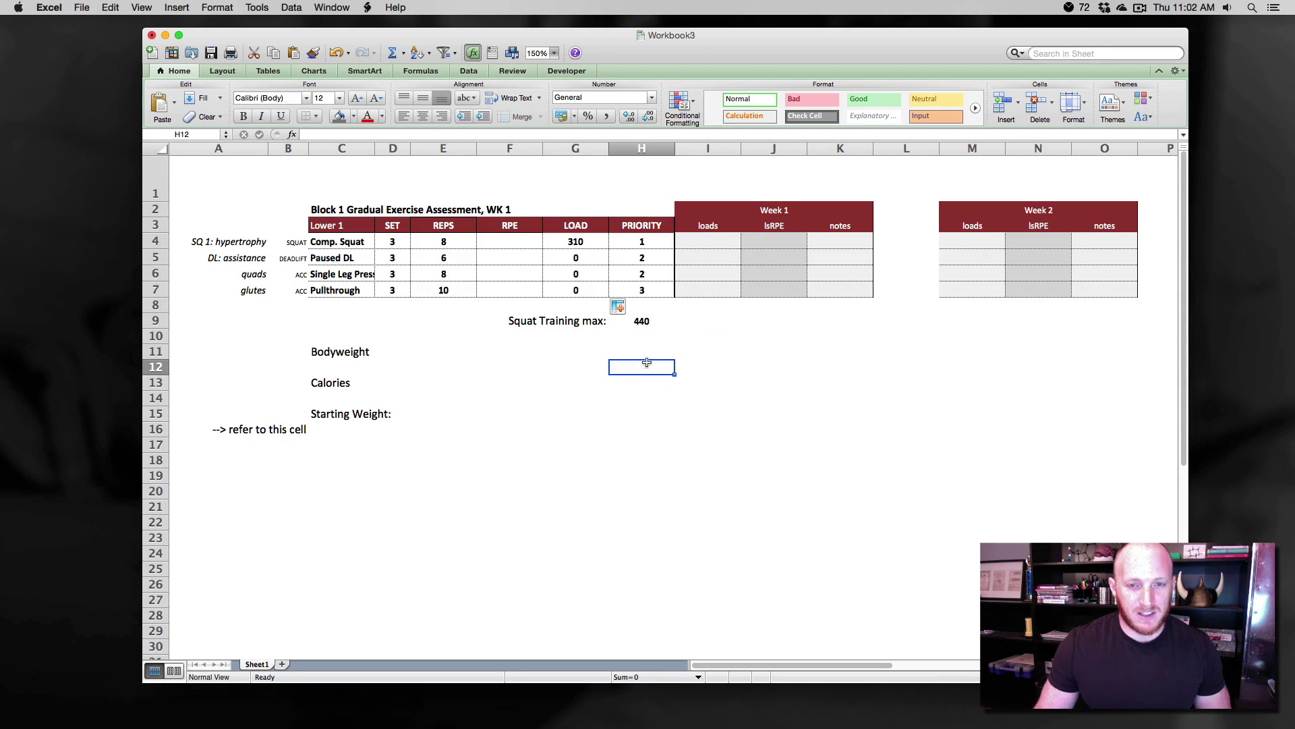
- Make G4's training max reference absolute ($H$9) and fill the formula down to G7
left_click(558, 242)
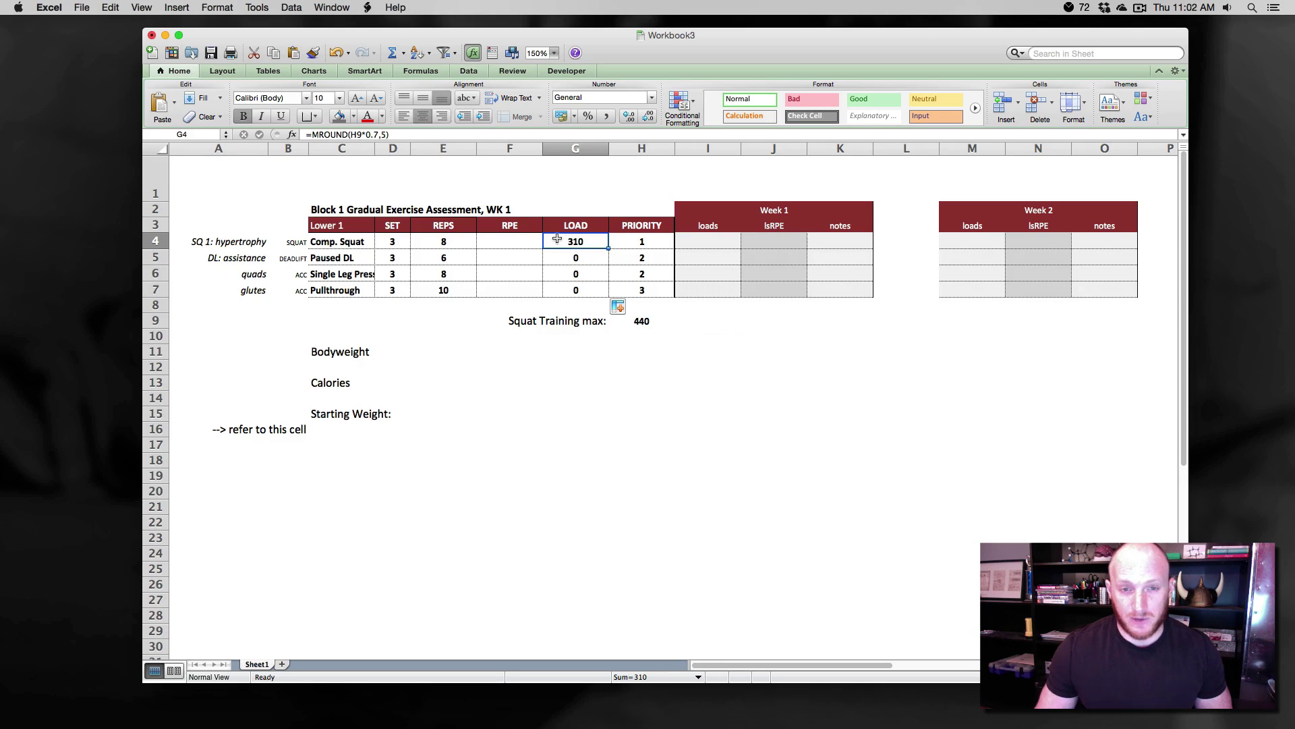
left_click(350, 134)
key("super+t")
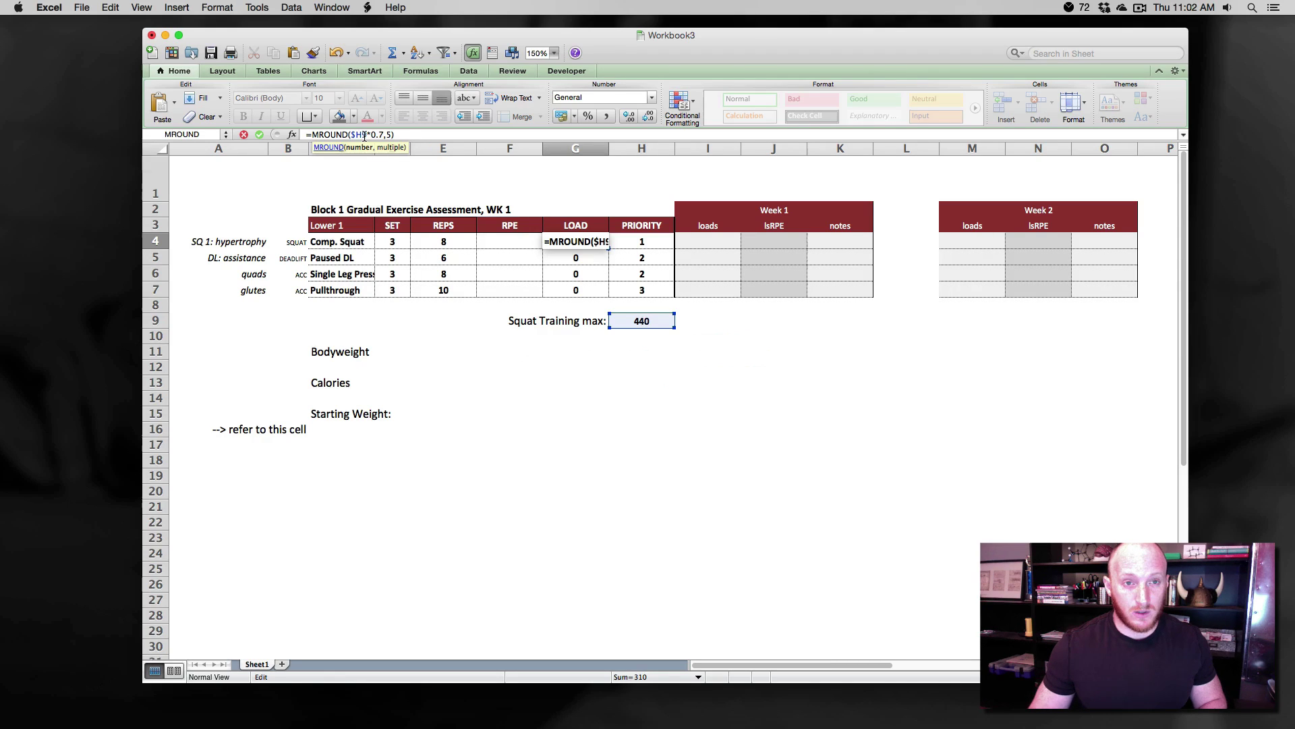
key("Return")
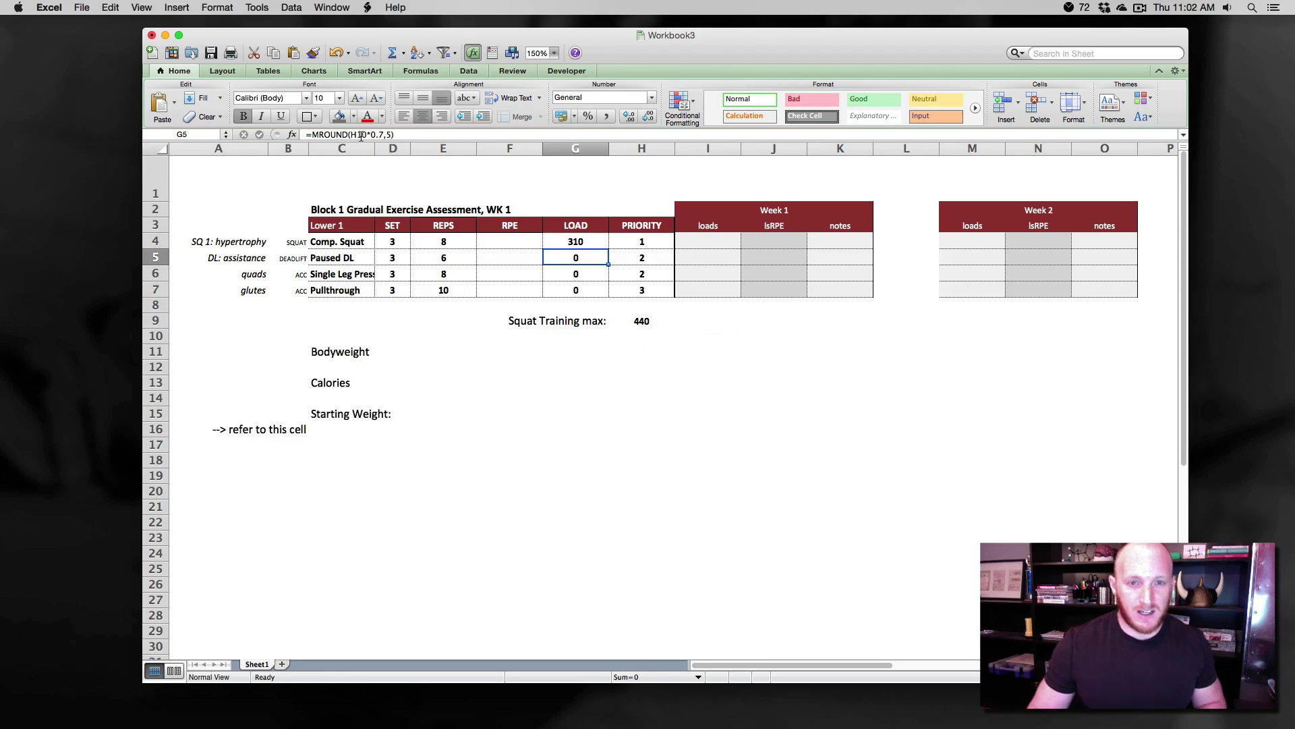
left_click(588, 244)
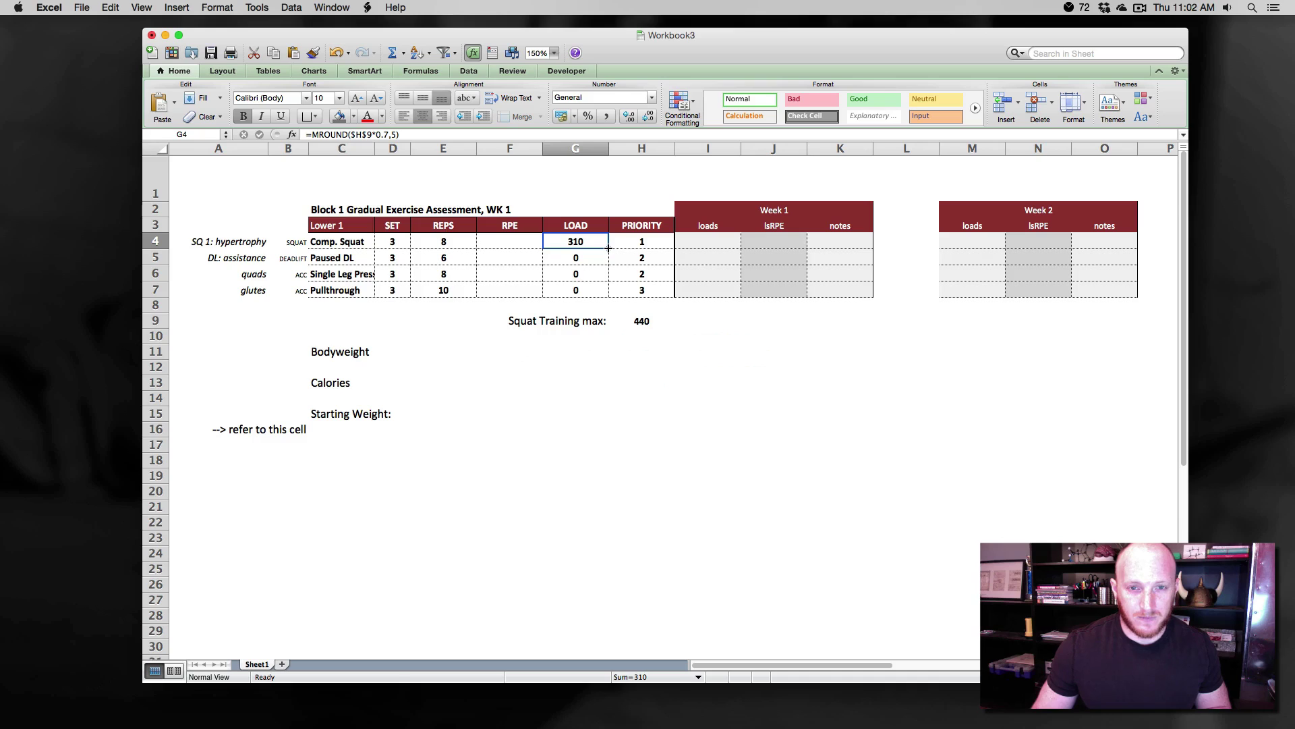
left_click_drag(608, 248, 609, 294)
- Change the multipliers in G5, G6 and G7 to 0.8, 0.85 and 0.95
left_click(568, 281)
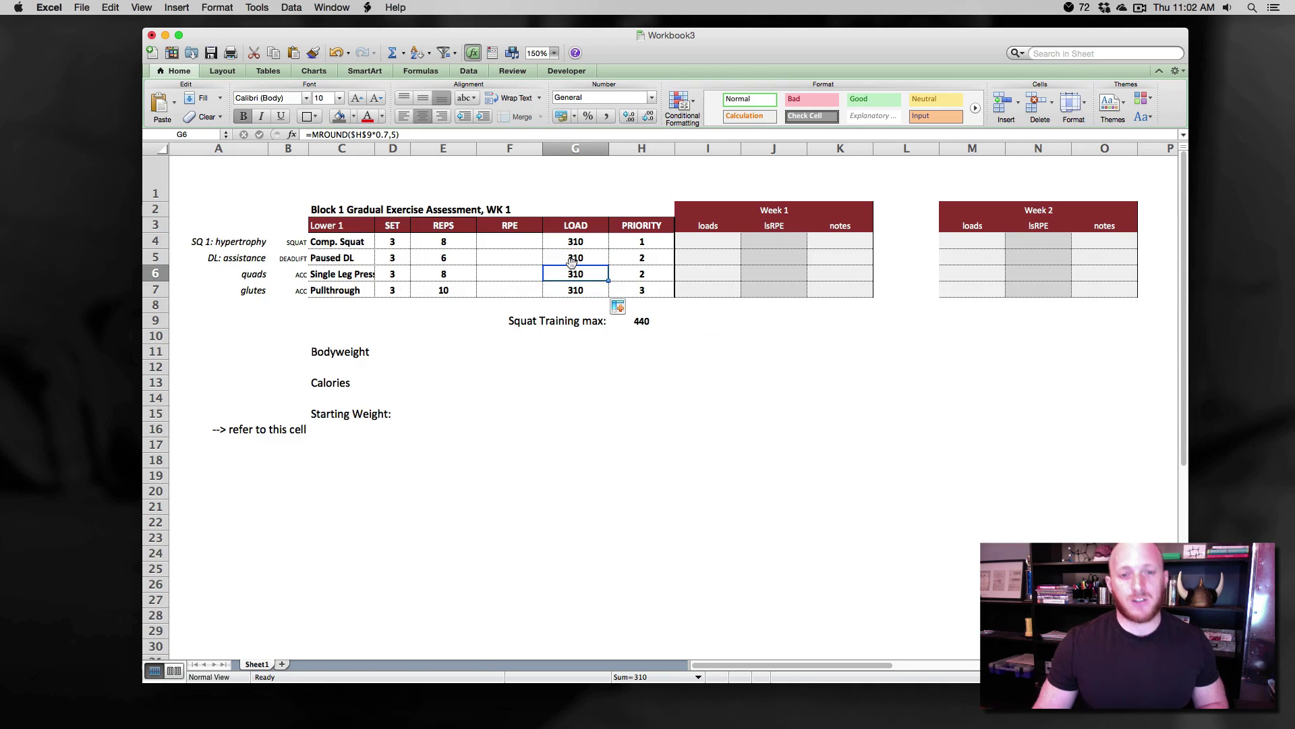
left_click(562, 254)
left_click(384, 135)
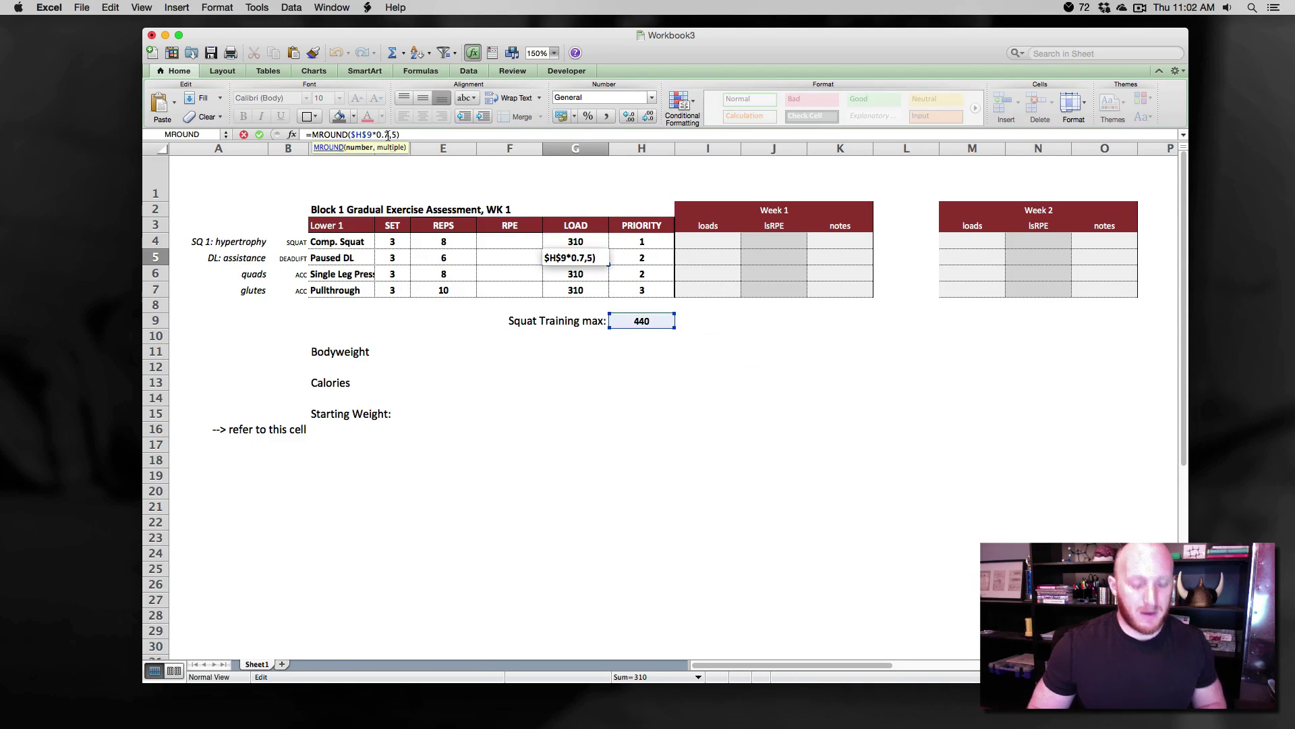
key("BackSpace")
type("8")
key("Return")
left_click(388, 134)
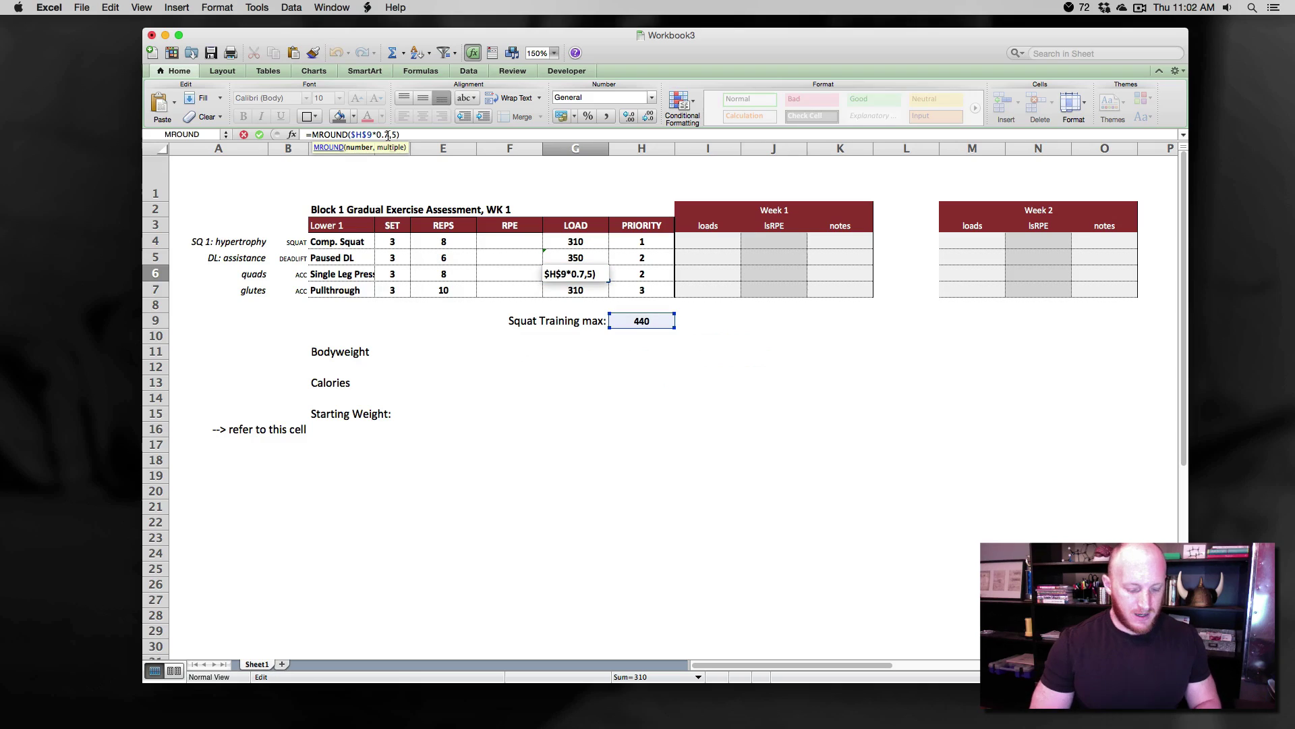
key("BackSpace")
type("85")
key("Return")
left_click(388, 134)
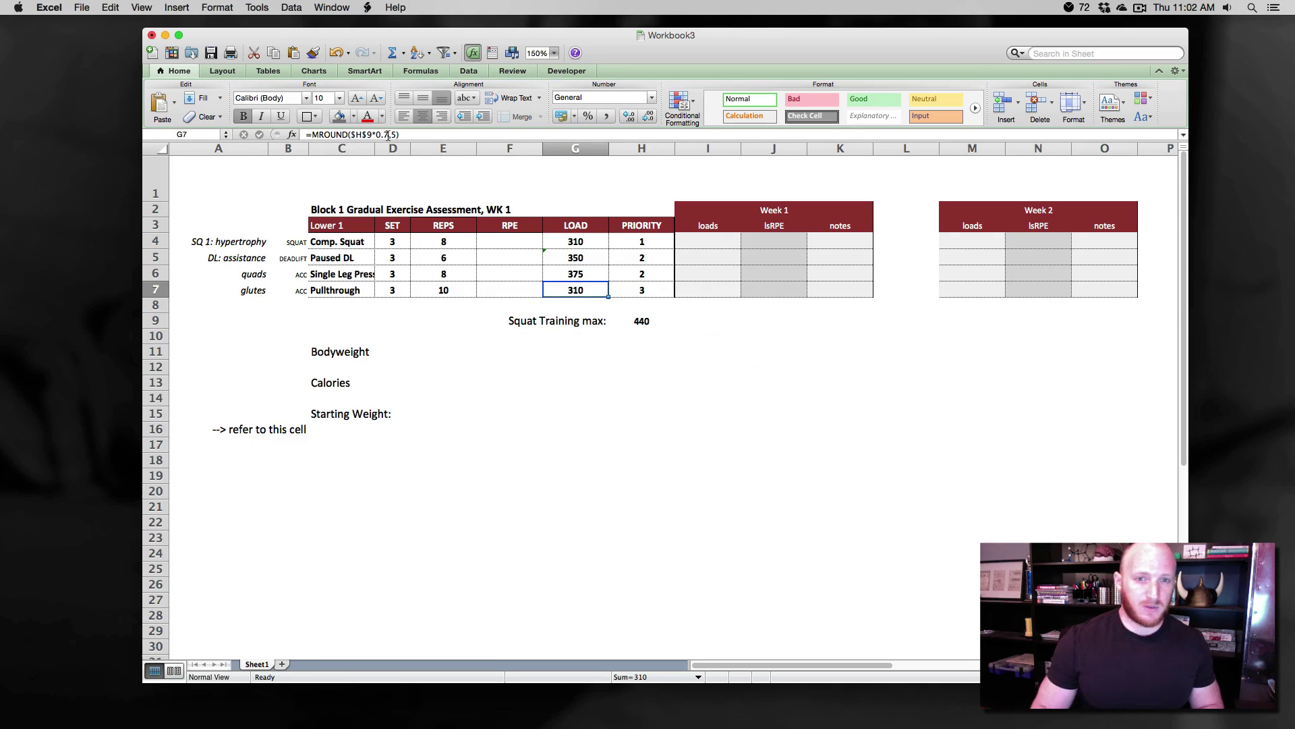
key("BackSpace")
type("95,")
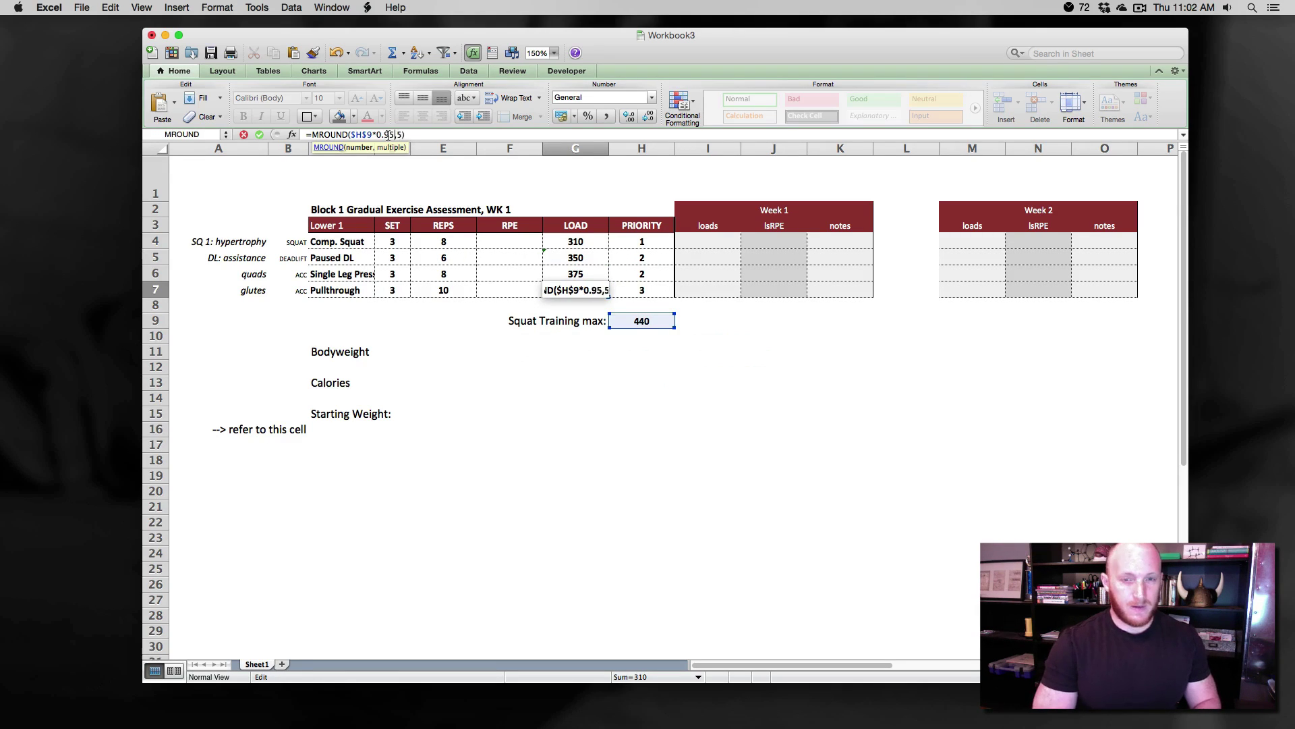
key("Return")
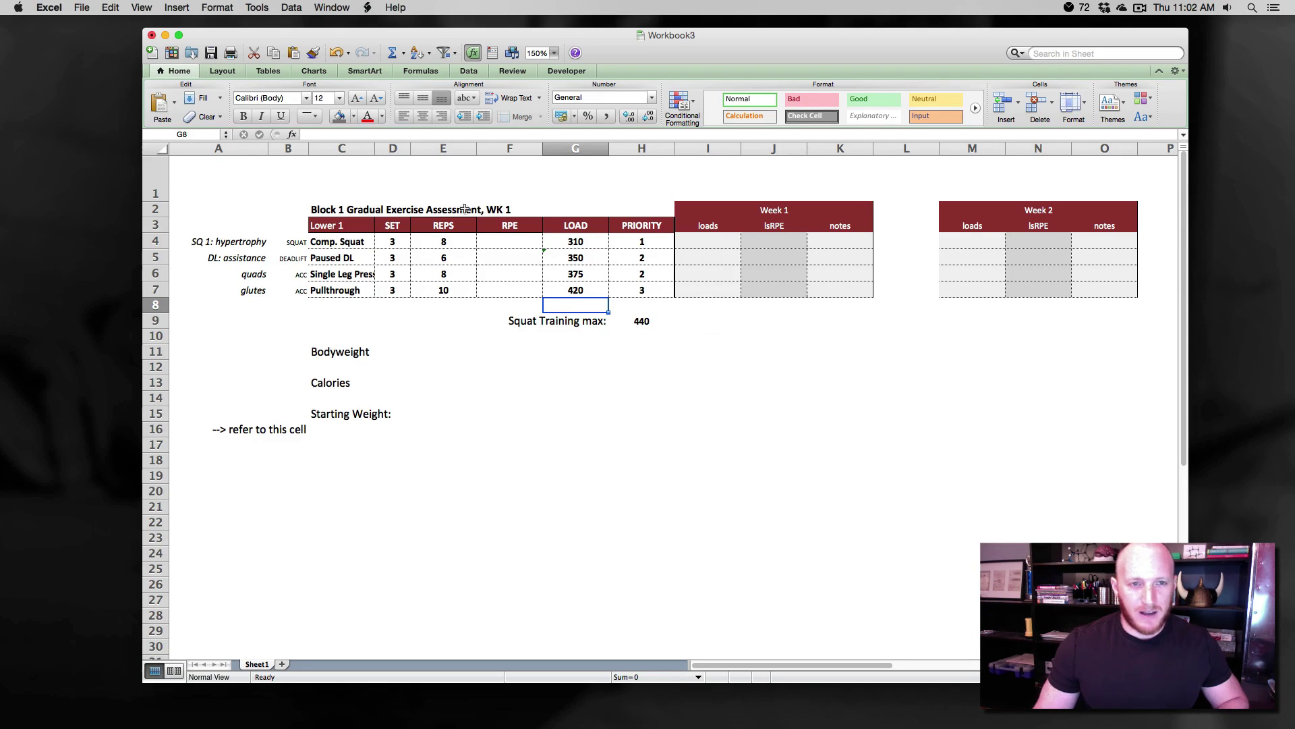
left_click(565, 244)
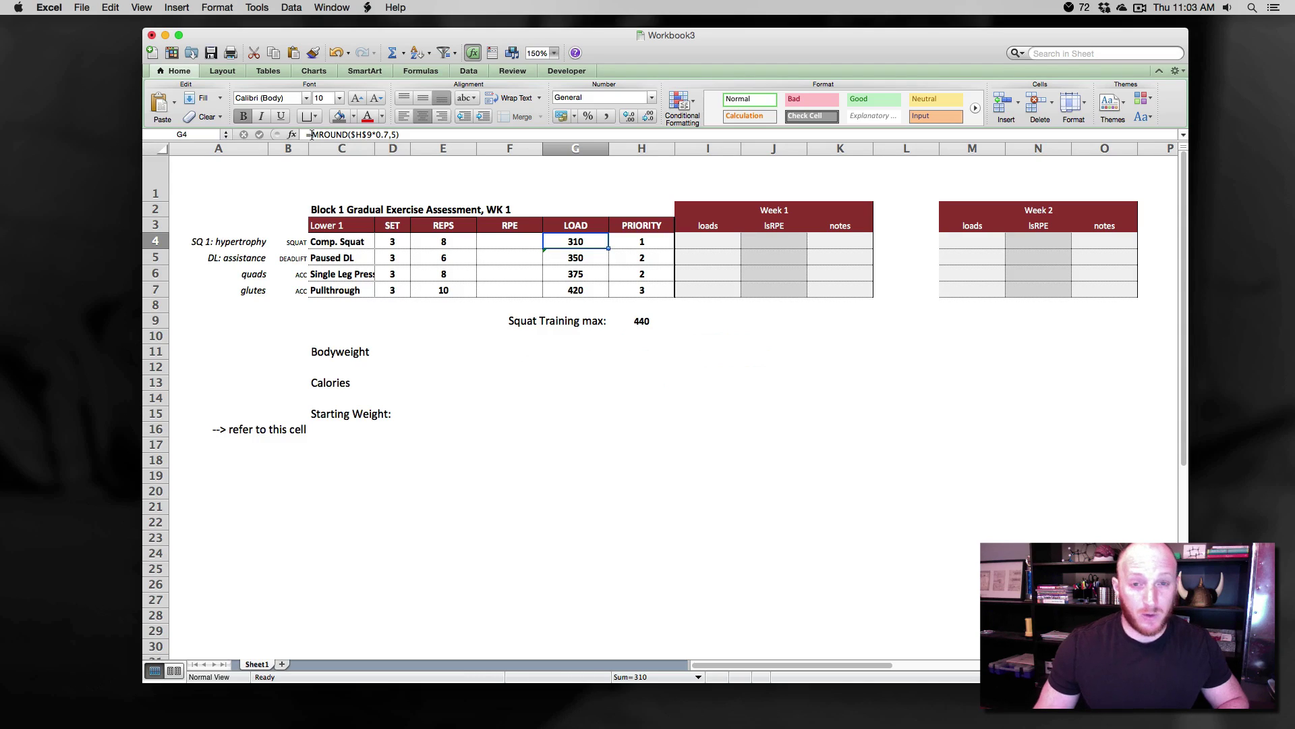
- Append &" lbs." to G4's MROUND formula so it reads 310 lbs
left_click(402, 135)
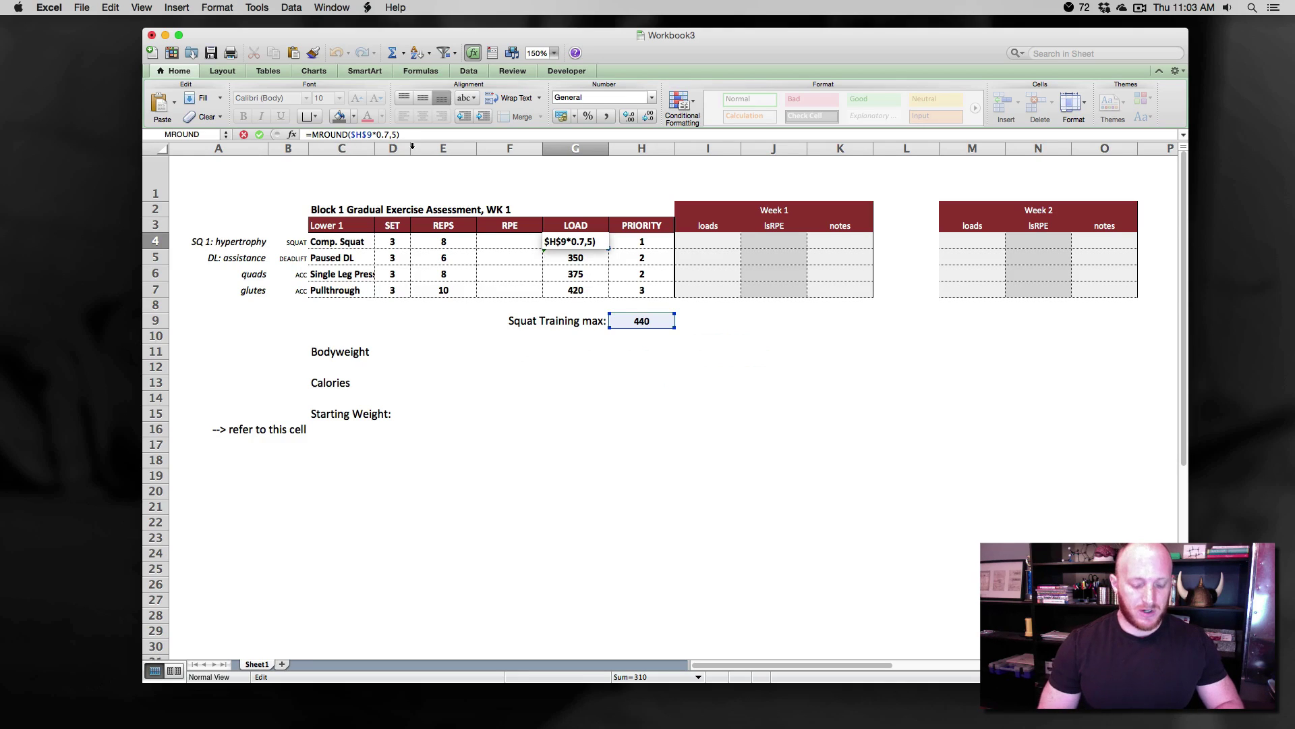
type("&")
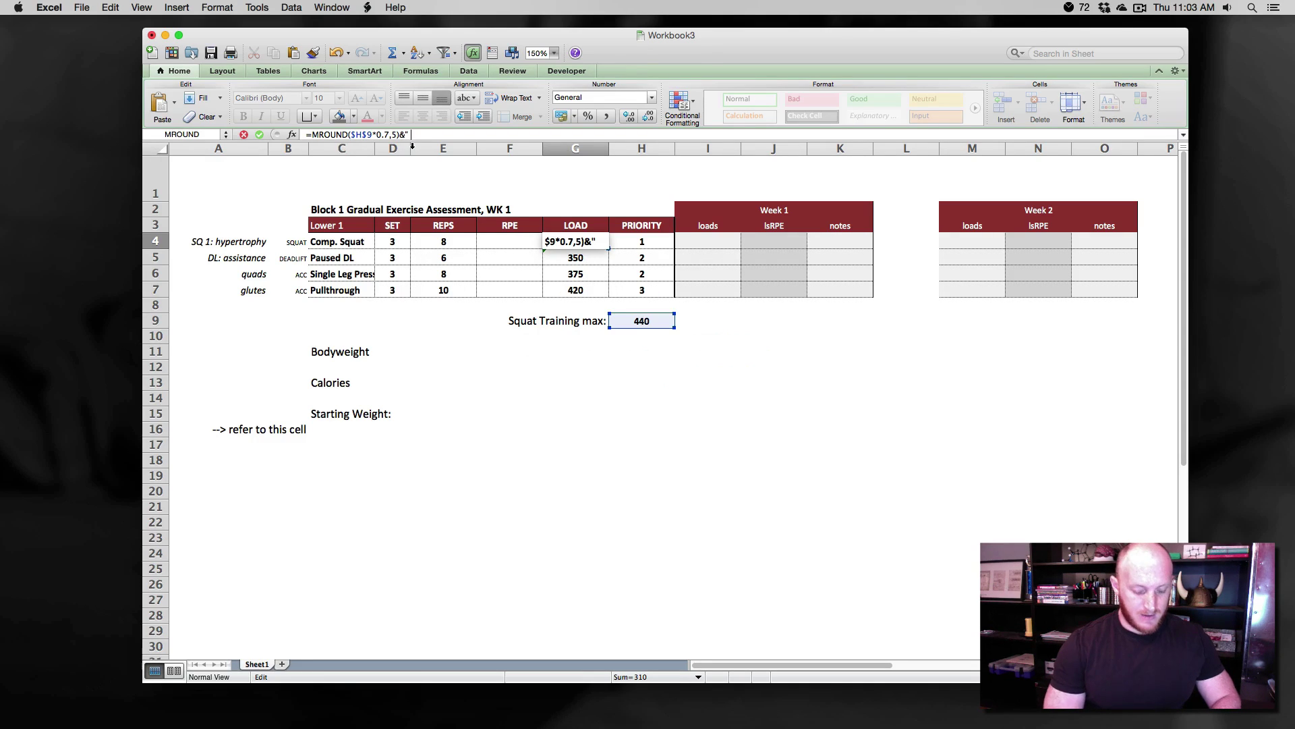
type("s.")
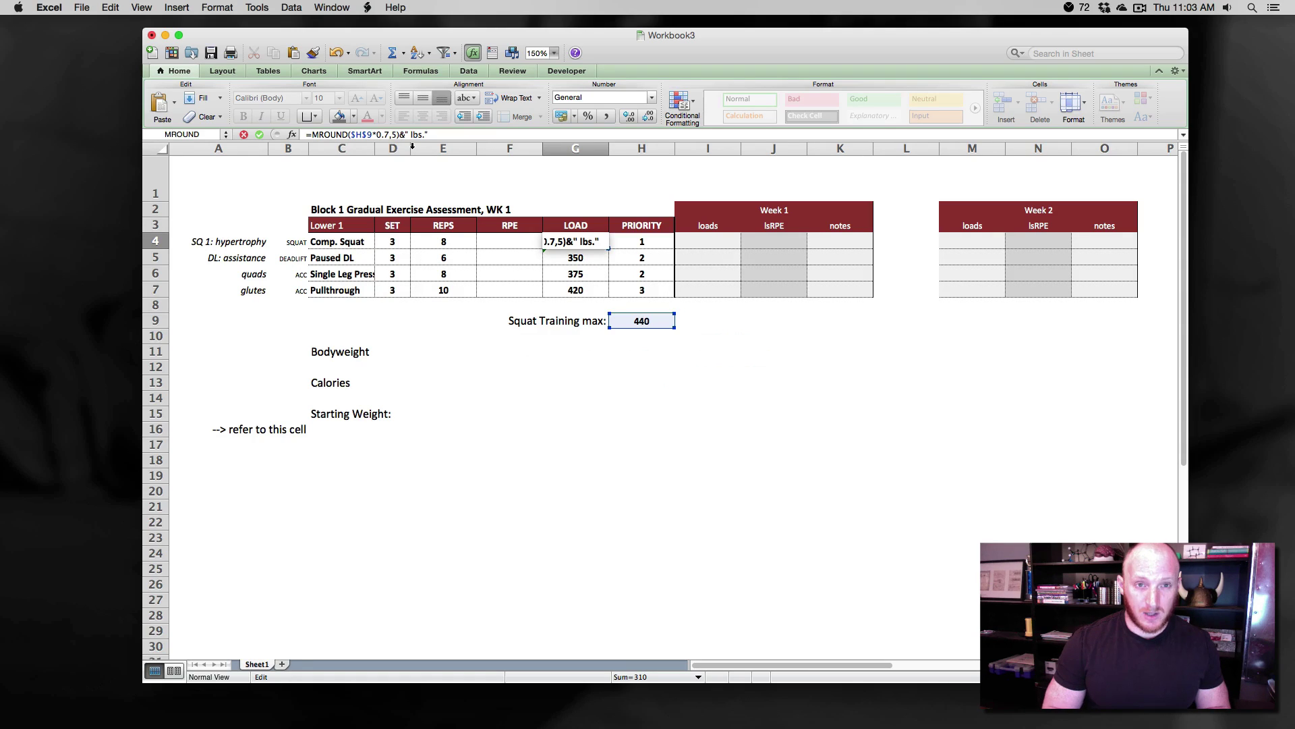
type("\"")
key("Return")
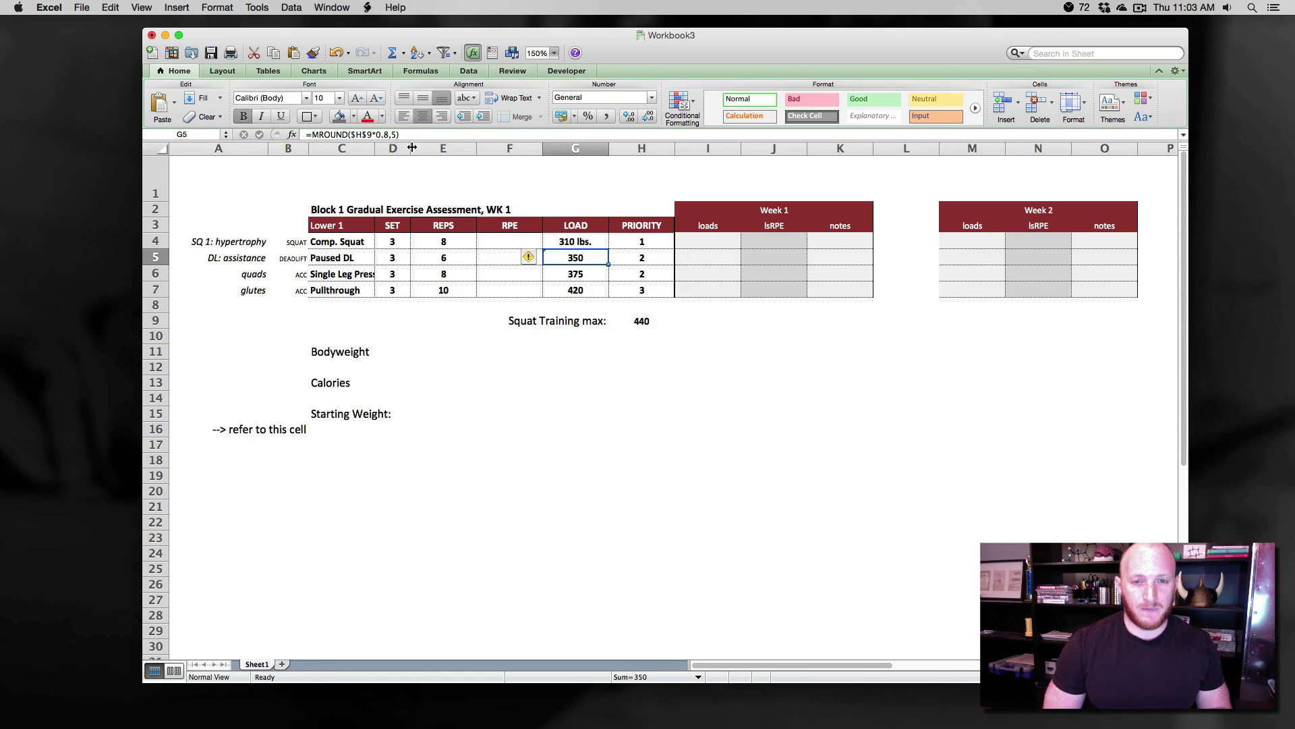
- Prefix G4's formula with "do "& so the load text starts with 'do'
left_click(562, 242)
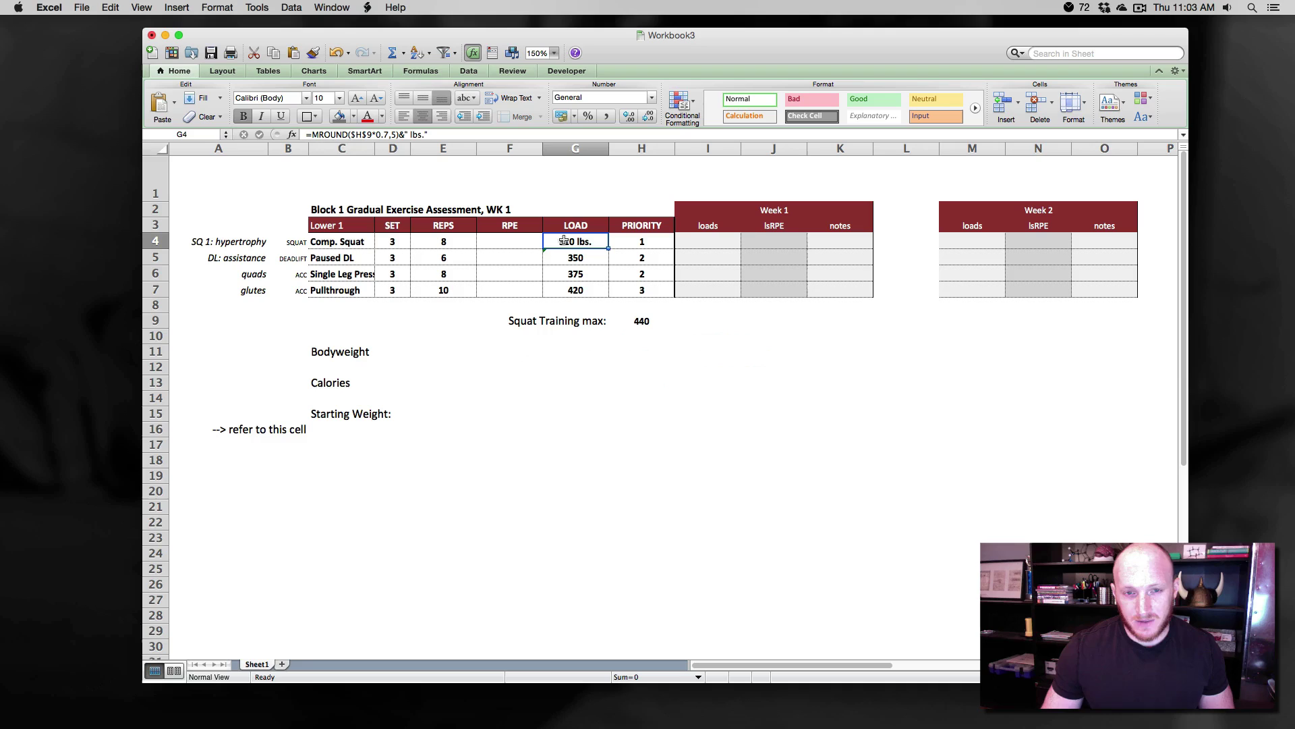
left_click(405, 135)
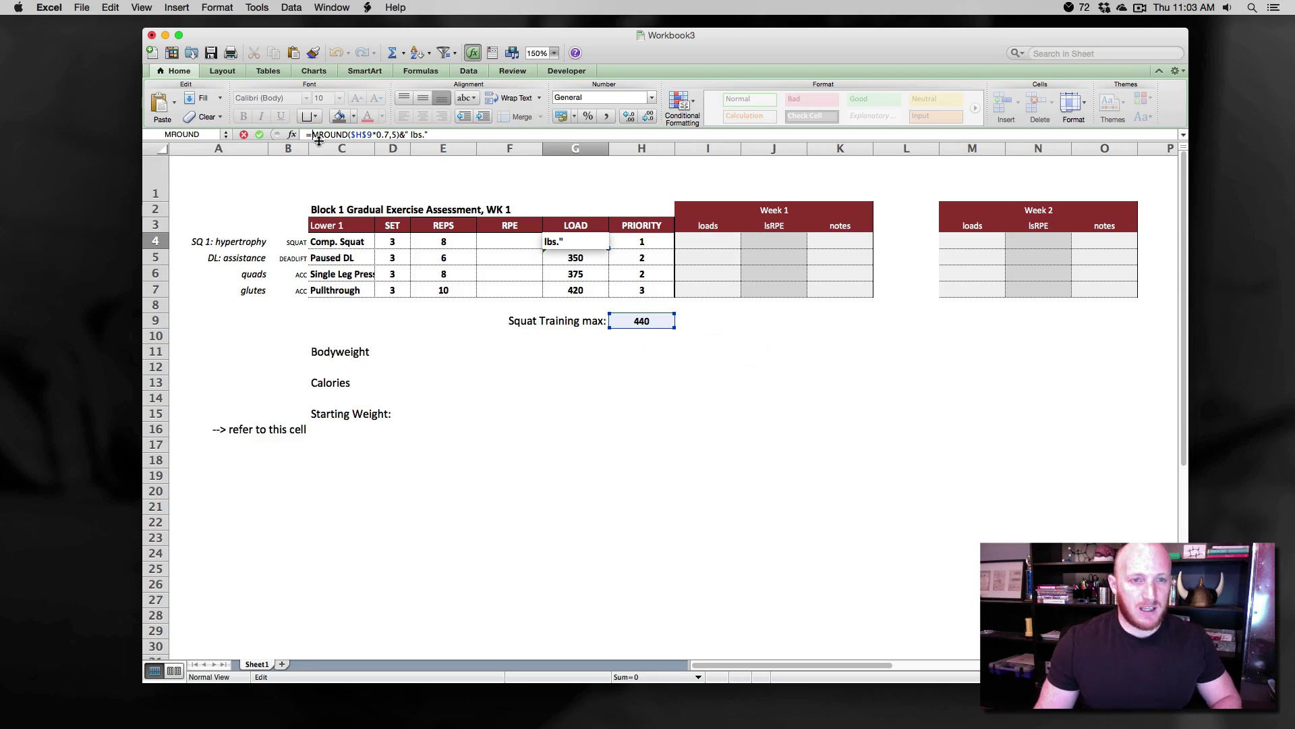
type("\"do ")
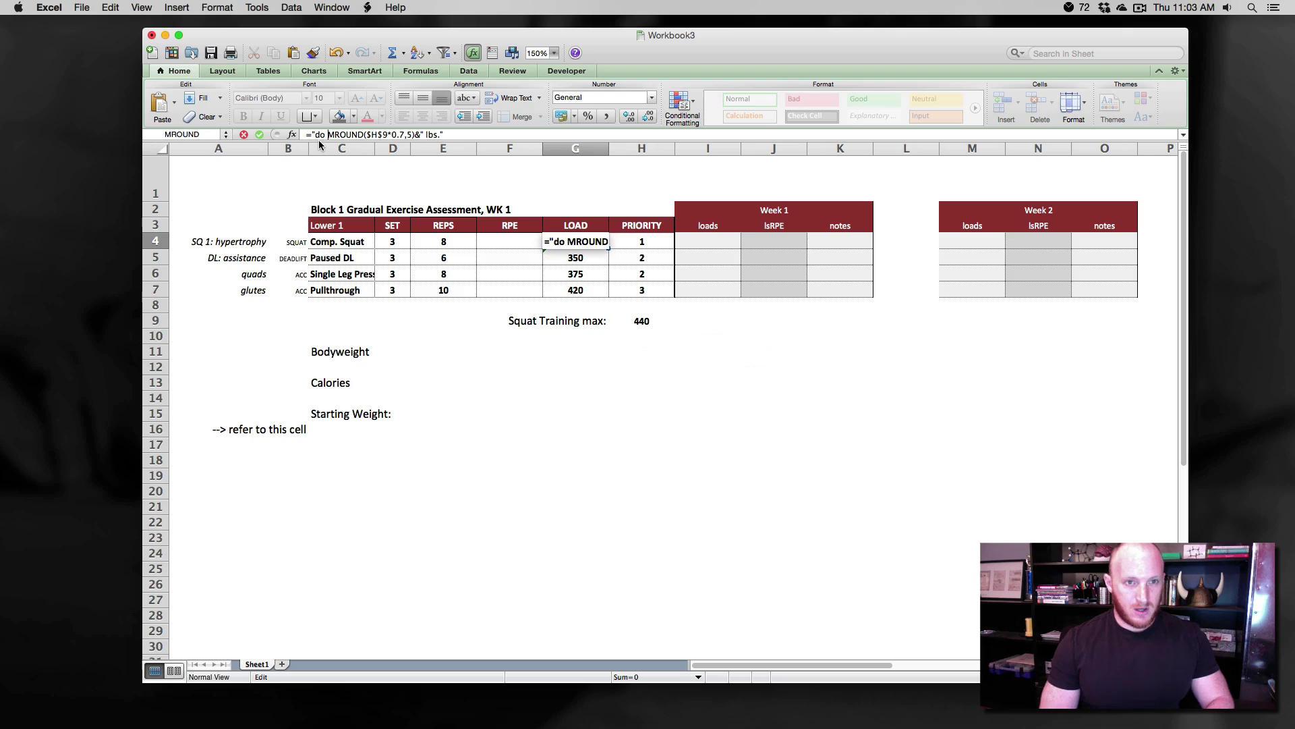
type("\"&")
key("Return")
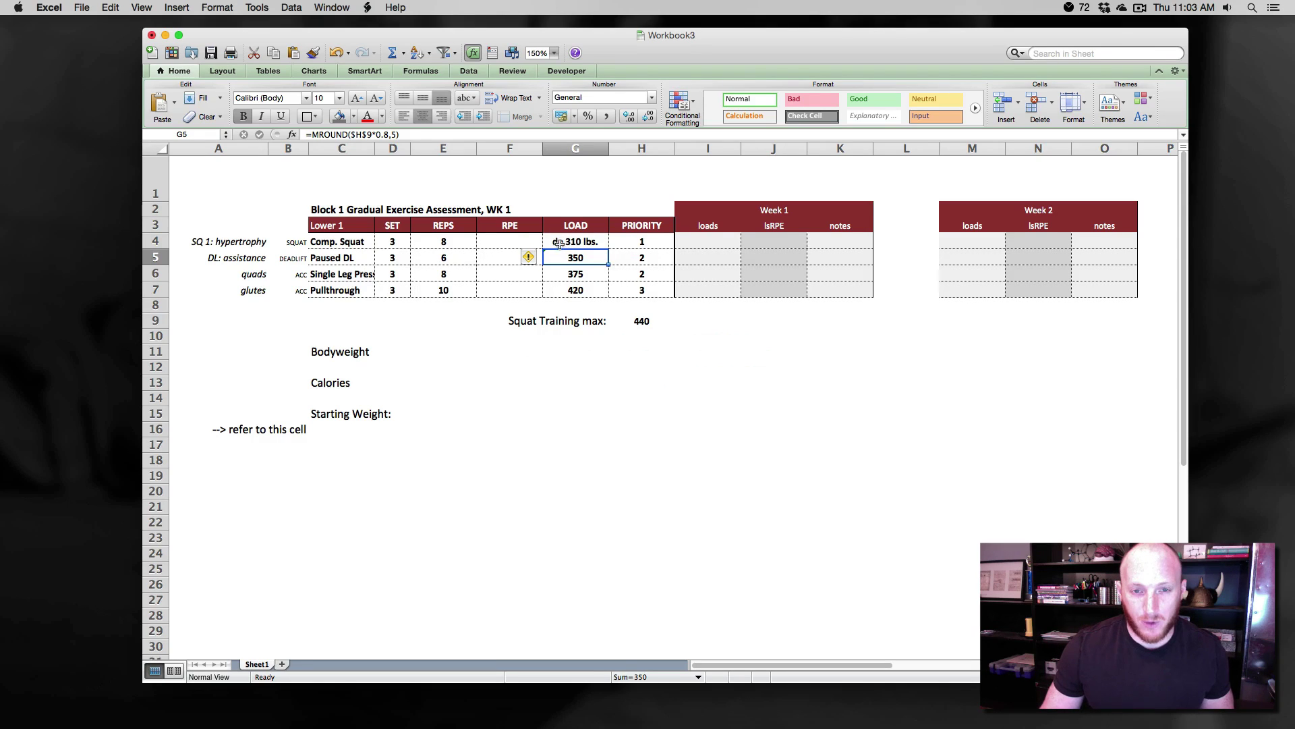
- Change G4's multiplier from 0.7 to 0.8, raising the load to 350
left_click(574, 242)
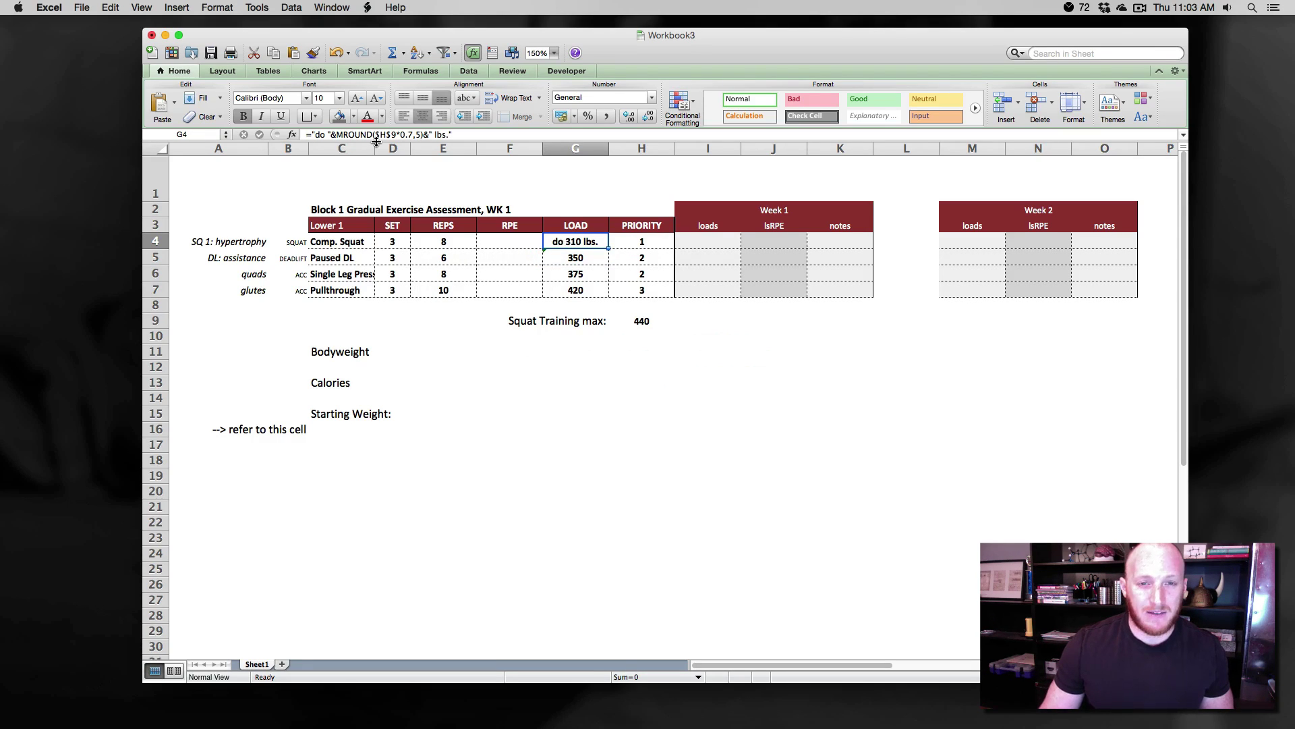
left_click(412, 135)
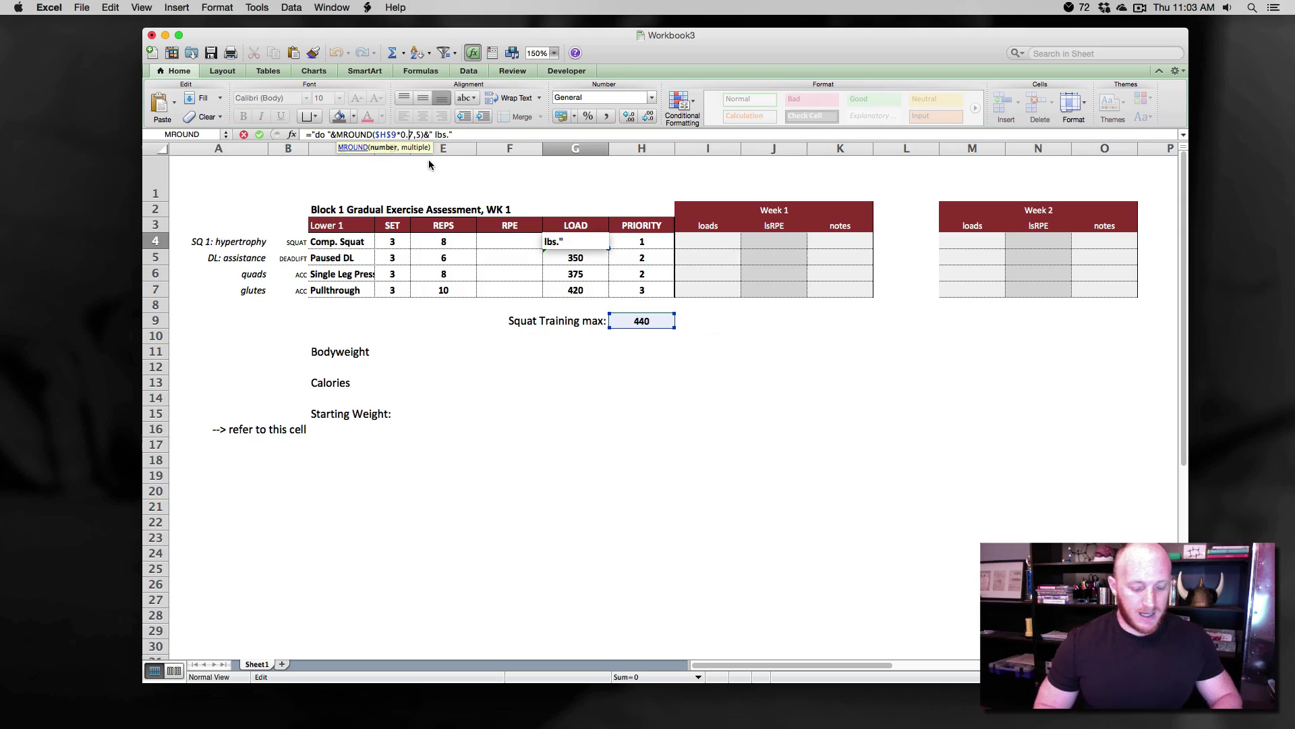
key("BackSpace")
type("8")
key("Return")
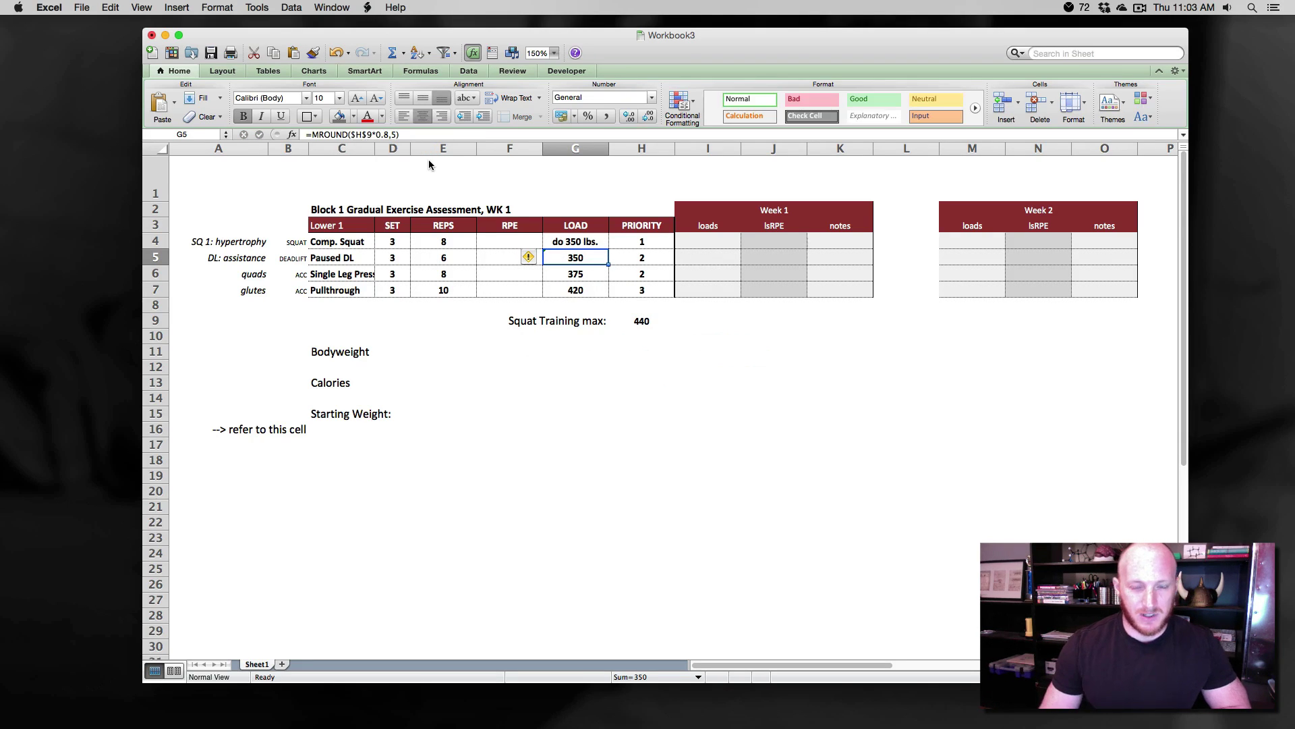
- Remove the "do " prefix so G4 reads 350 lbs
left_click(576, 241)
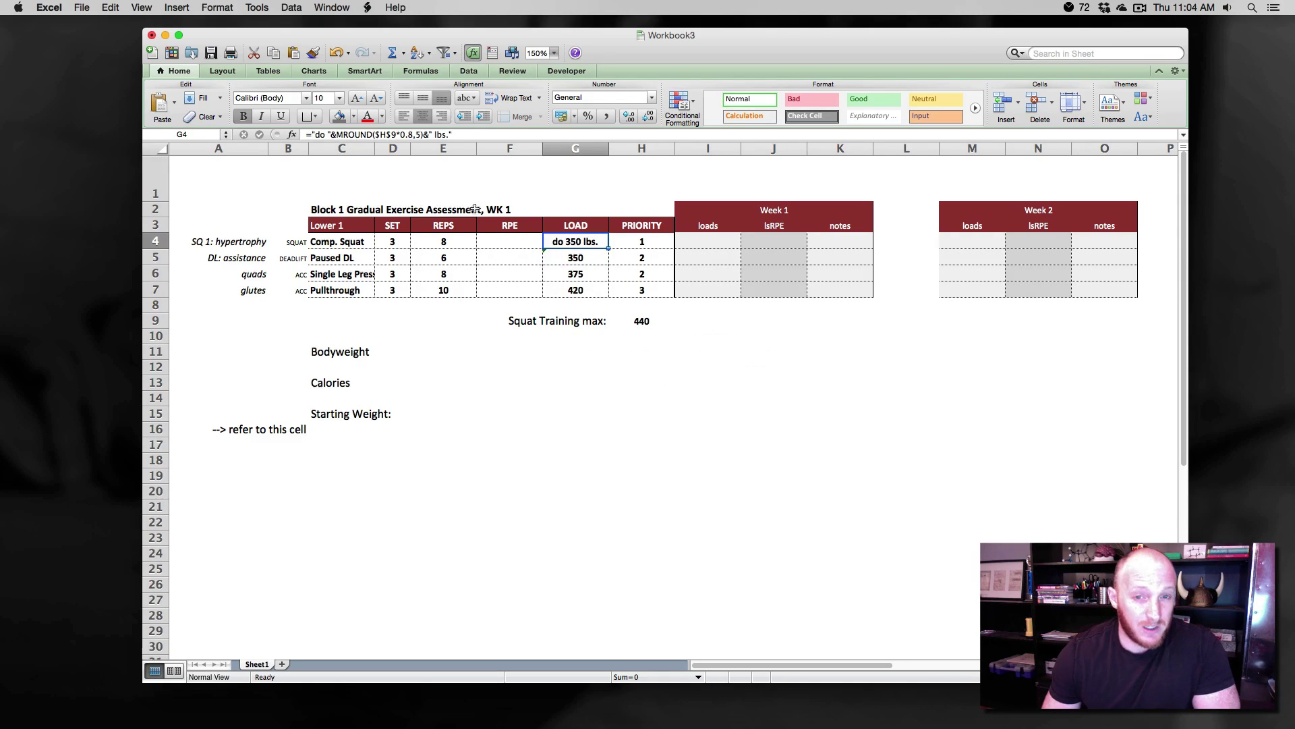
left_click(333, 134)
key("BackSpace")
key("BackSpace")
key("BackSpace")
key("BackSpace")
key("BackSpace")
key("BackSpace")
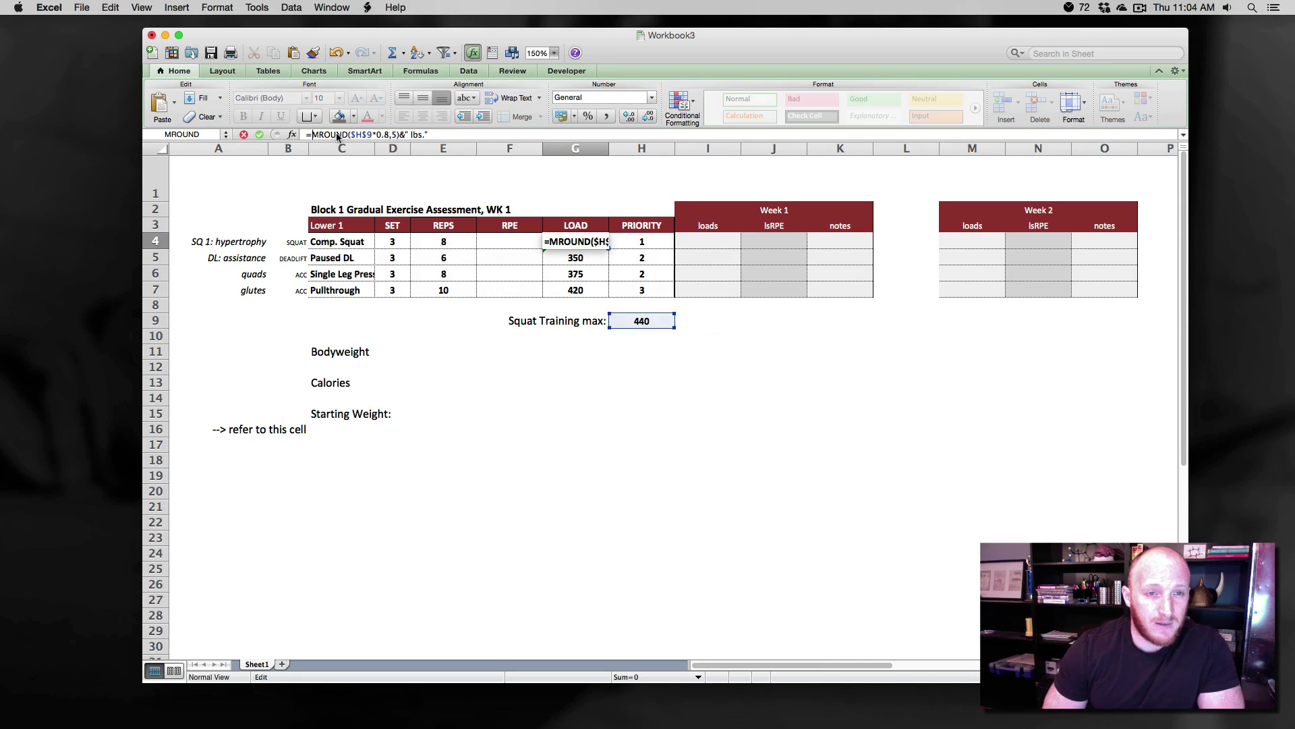
key("Return")
left_click(554, 237)
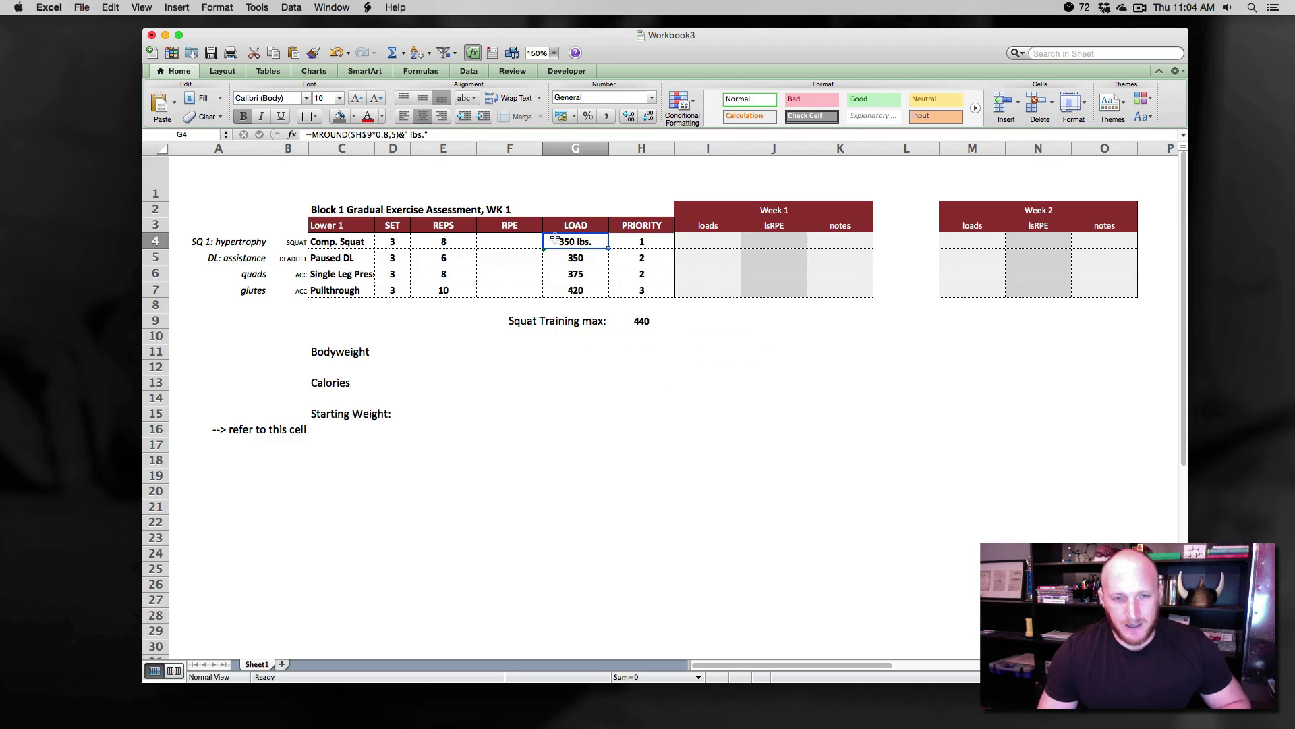
- Open Format Cells for the Single Leg Press load in G6 and reposition the dialog
left_click(562, 274)
scroll(561, 274, "down", 1)
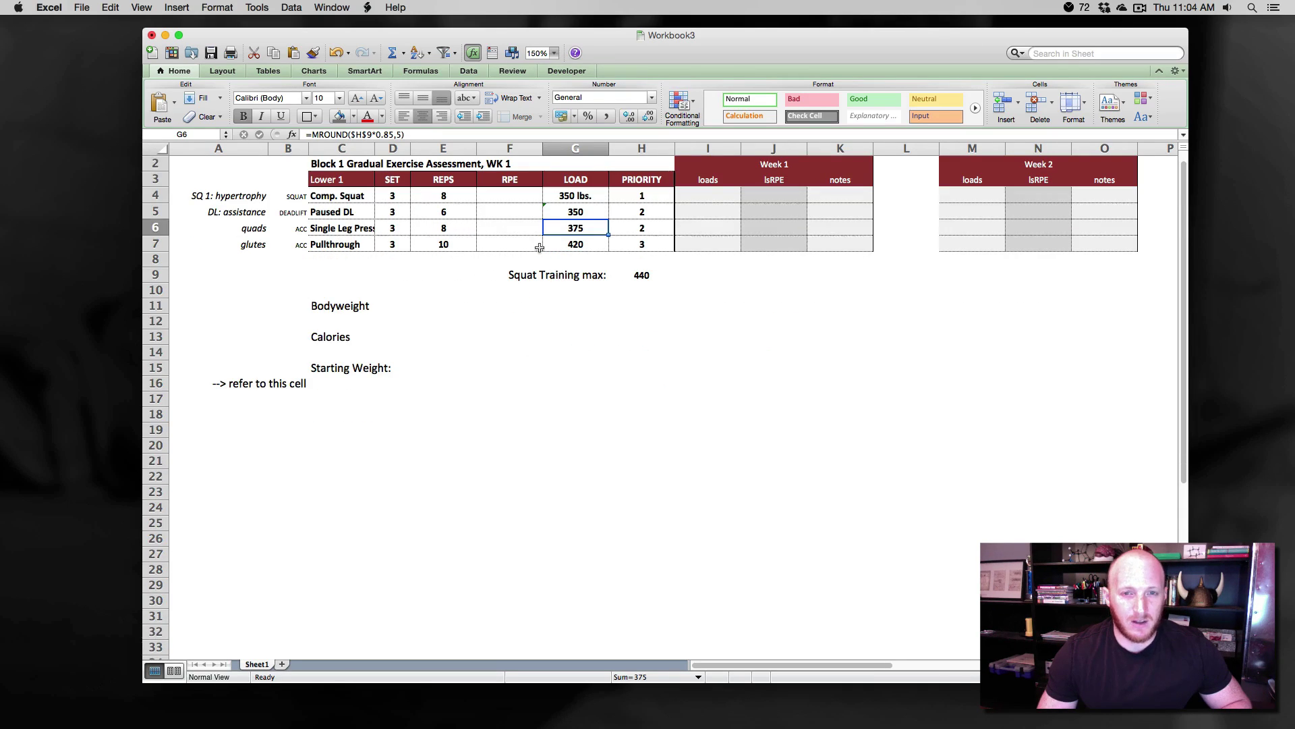
scroll(540, 248, "up", 1)
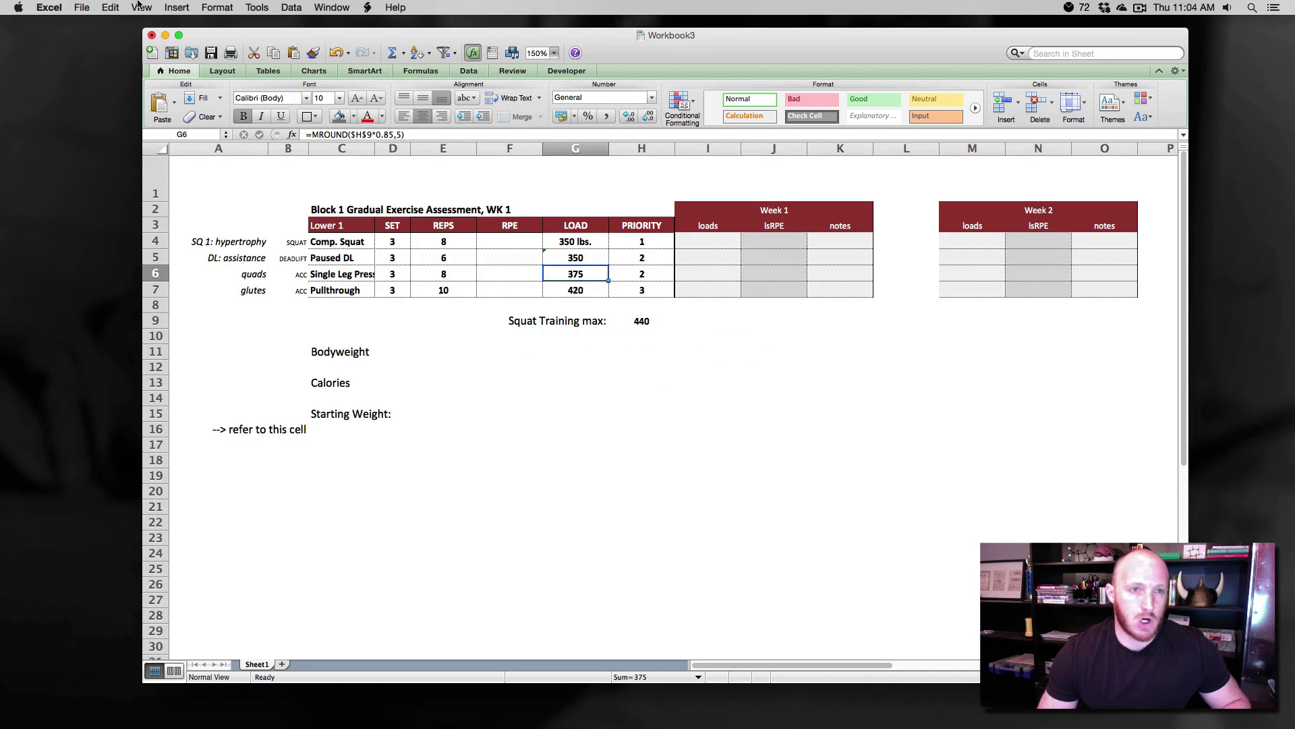
left_click(209, 6)
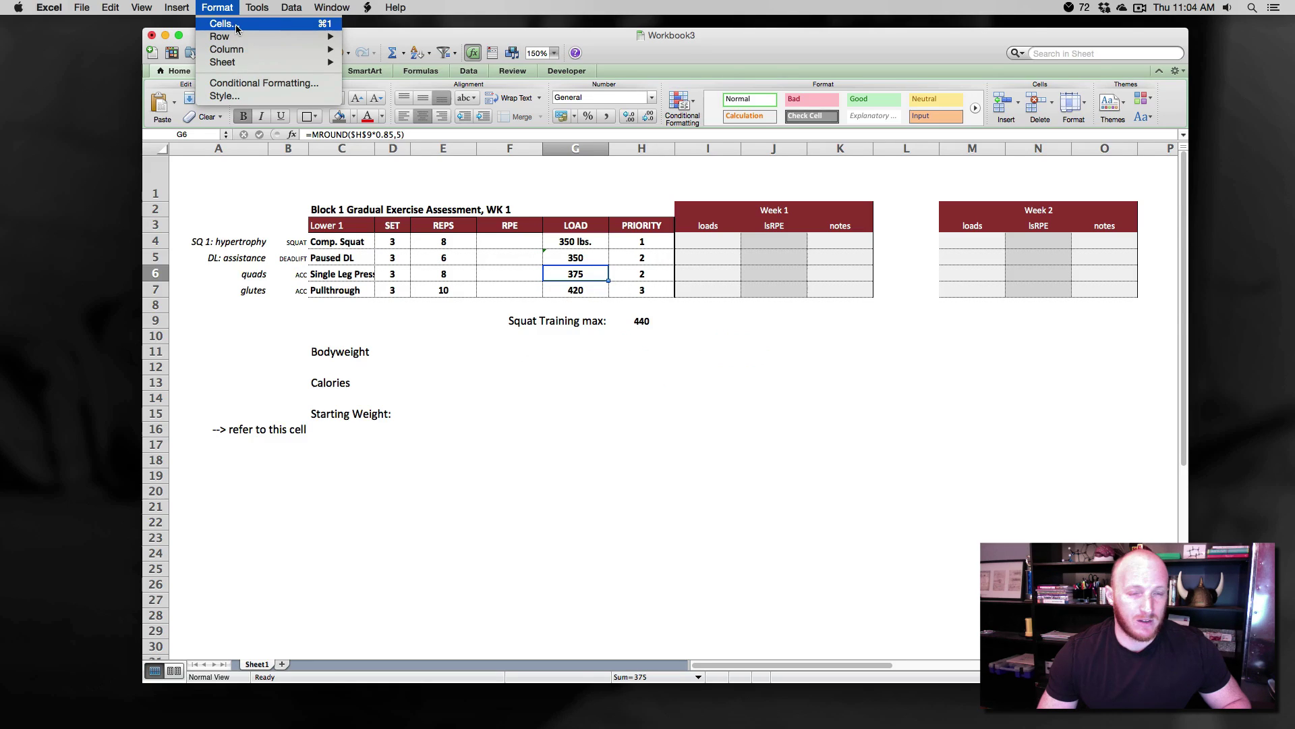
left_click(231, 23)
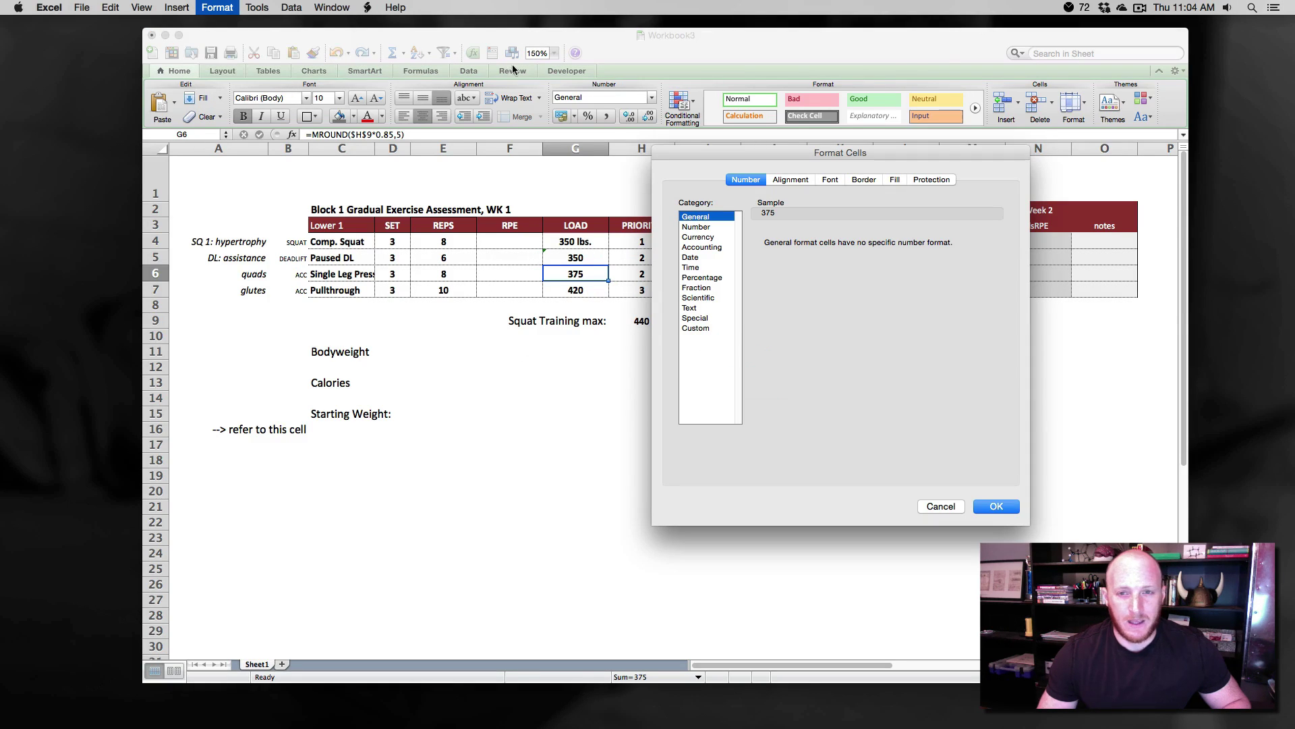
left_click_drag(690, 152, 736, 152)
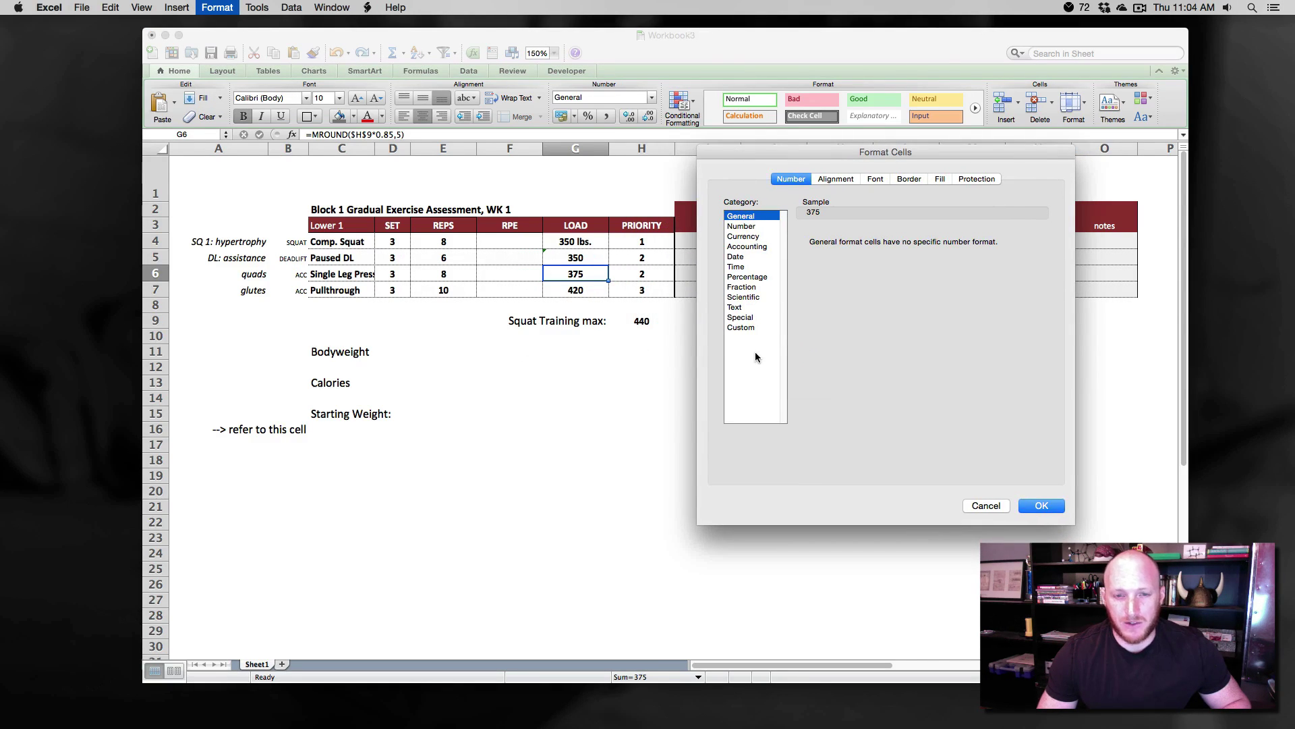
left_click_drag(814, 155, 813, 140)
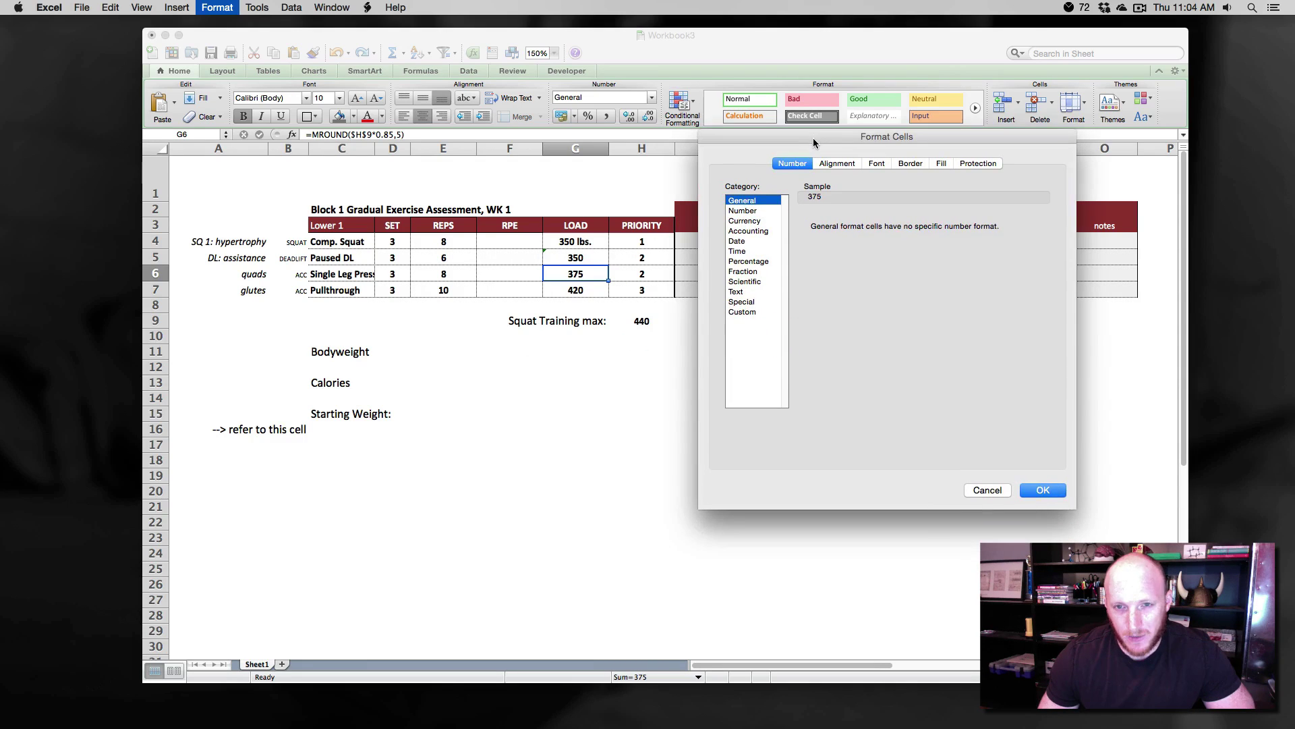
- Preview the Number format's decimal places and the Currency format with the dollar symbol
left_click(750, 211)
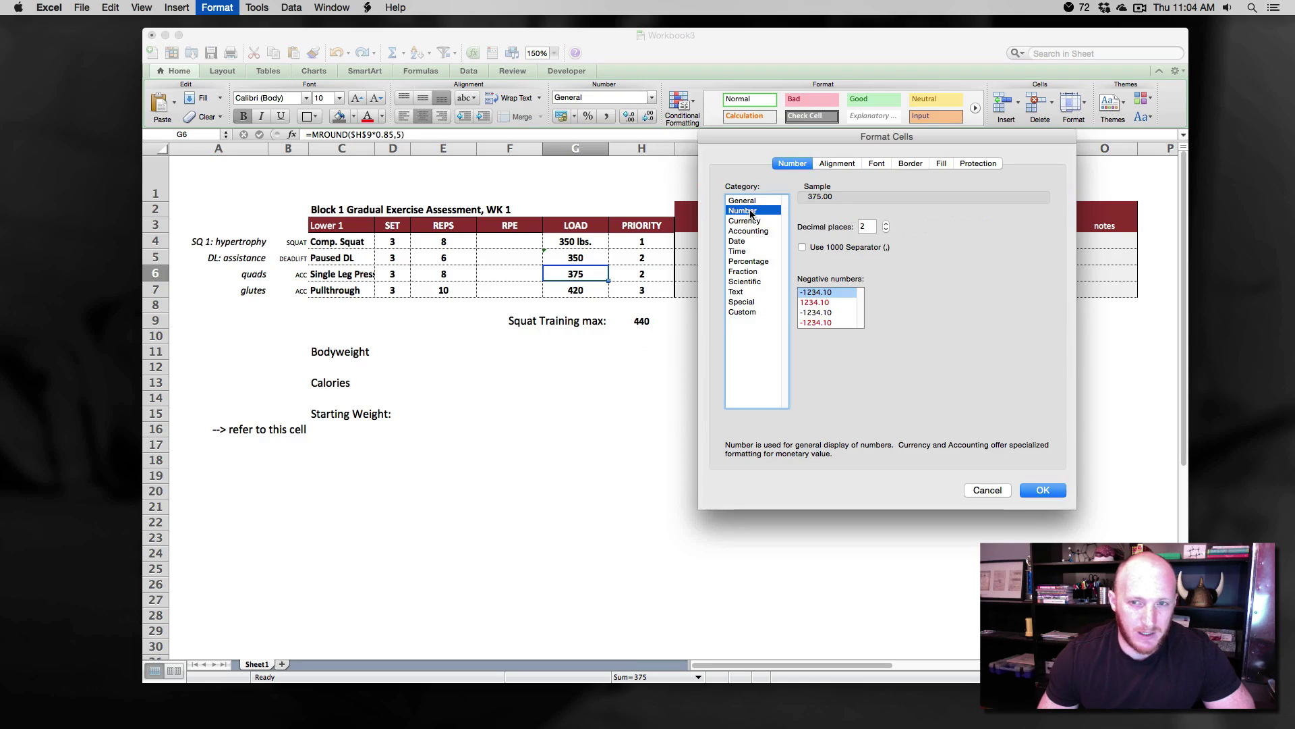
left_click(887, 224)
left_click(887, 224)
left_click(887, 224)
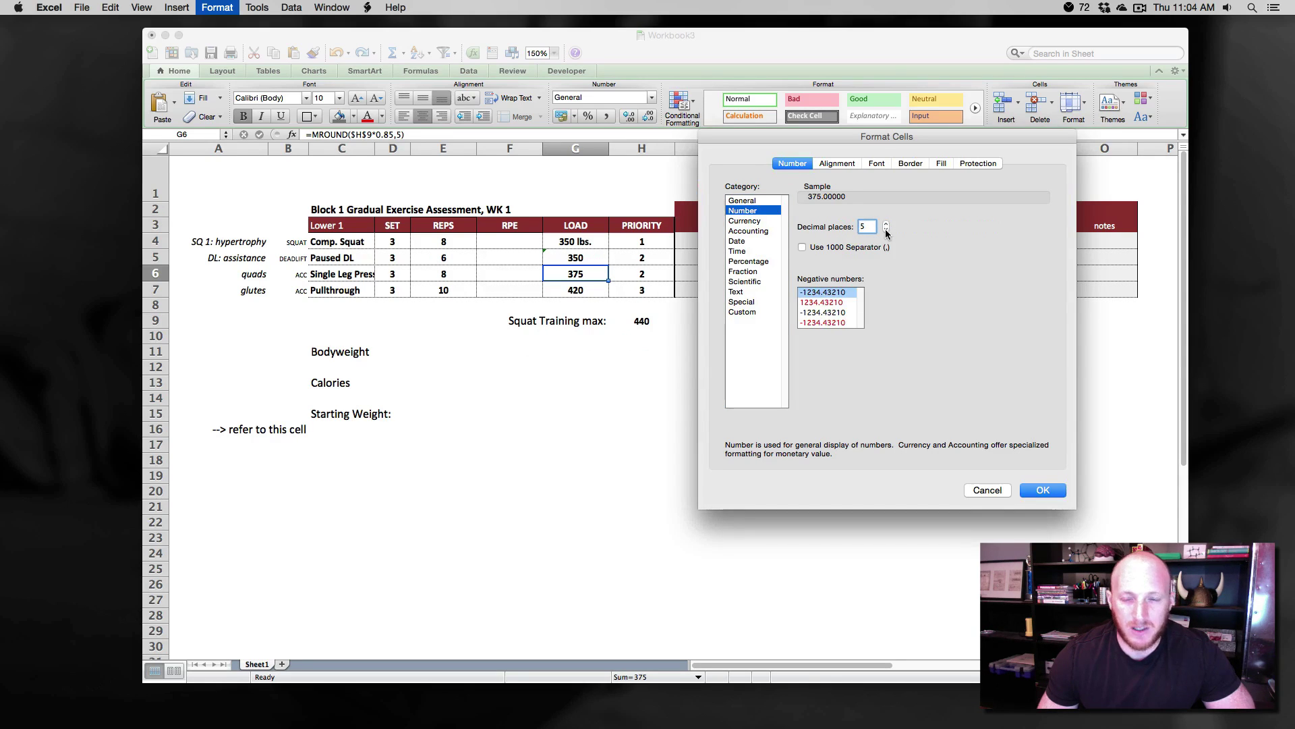
left_click(886, 229)
left_click(886, 229)
left_click(886, 230)
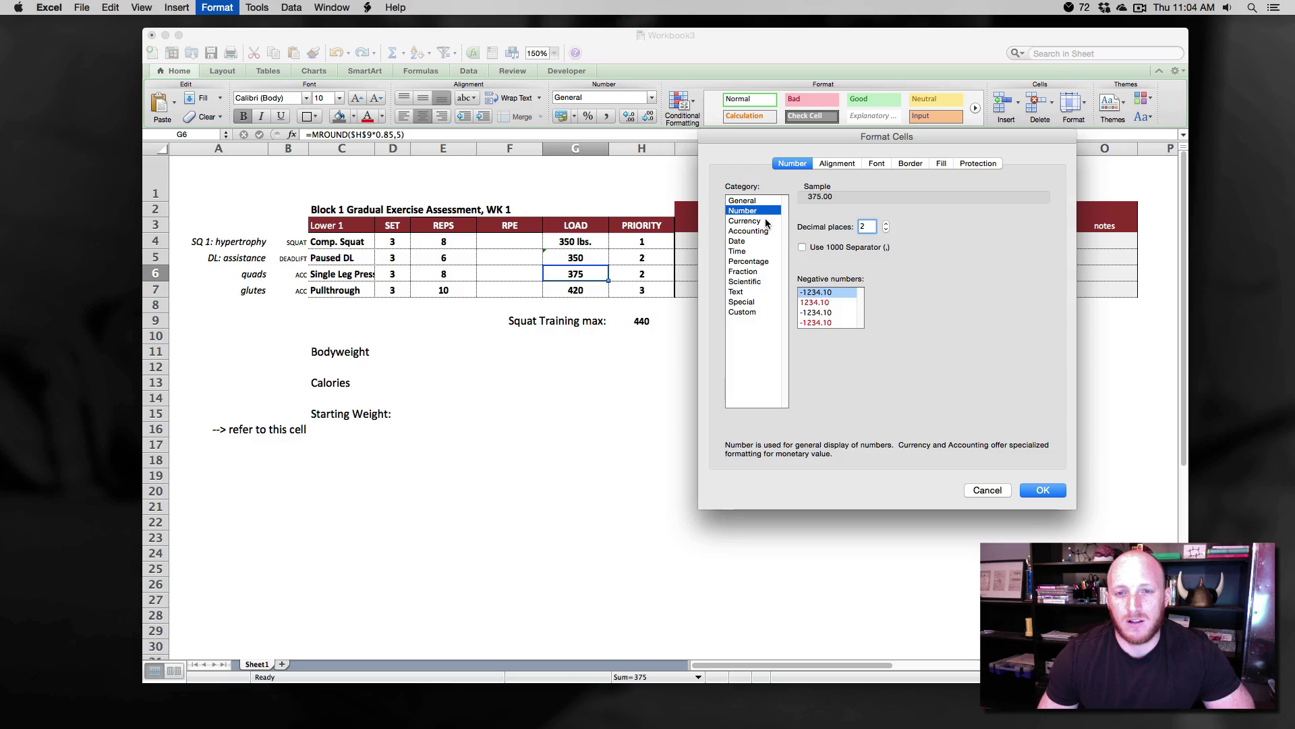
left_click(746, 221)
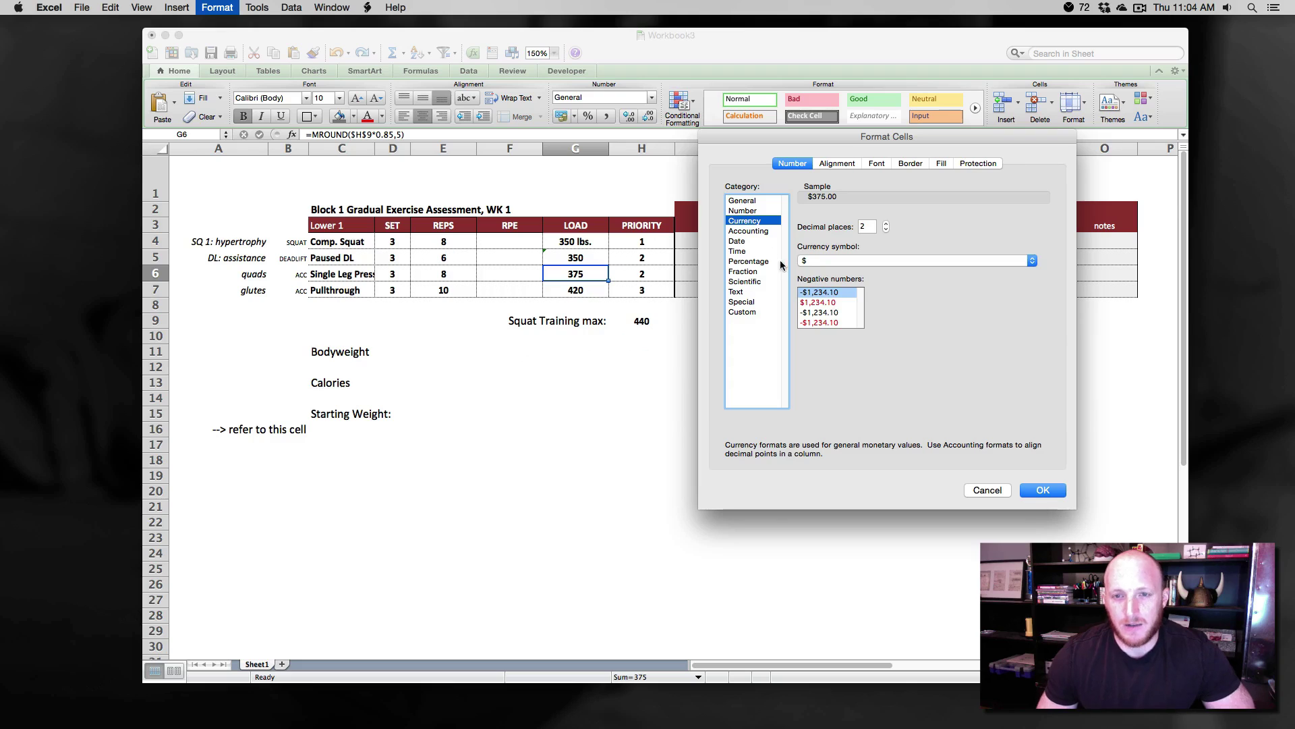
left_click(808, 261)
left_click(812, 236)
- Preview the Accounting, Date, Percentage and Fraction number formats
left_click(764, 232)
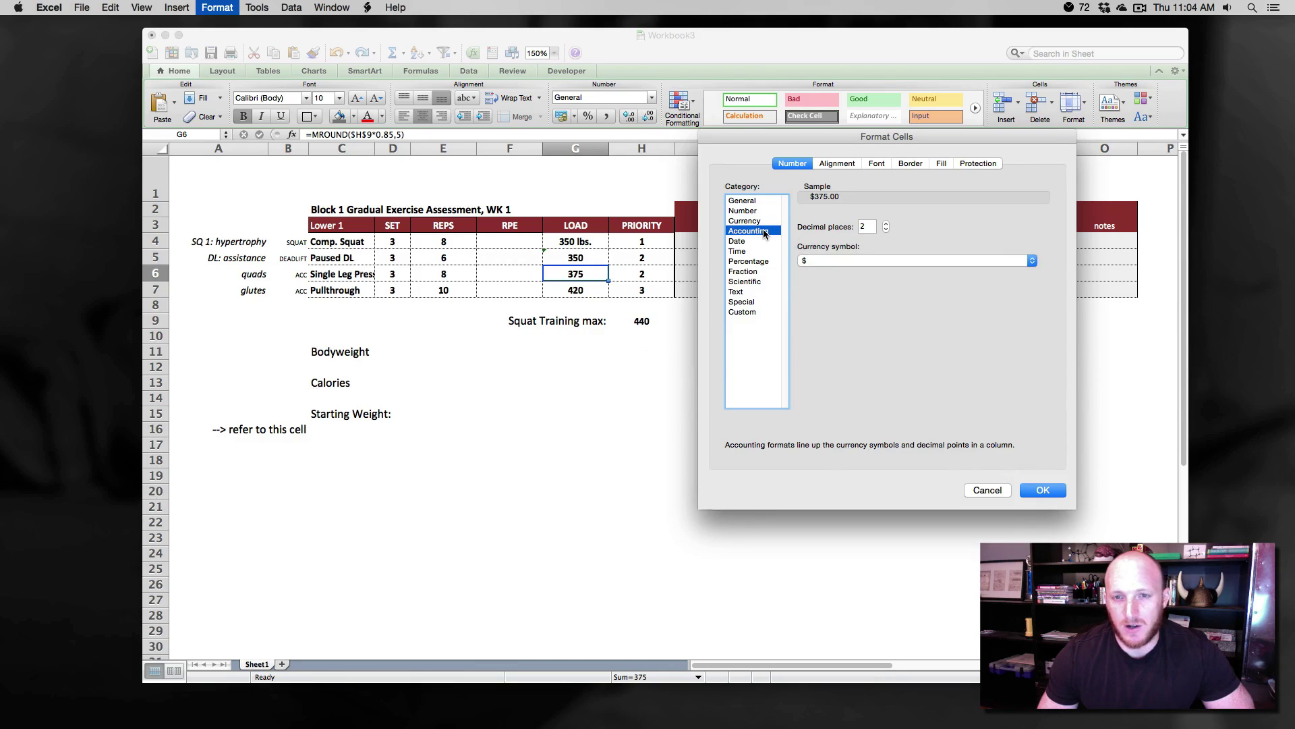
left_click(748, 240)
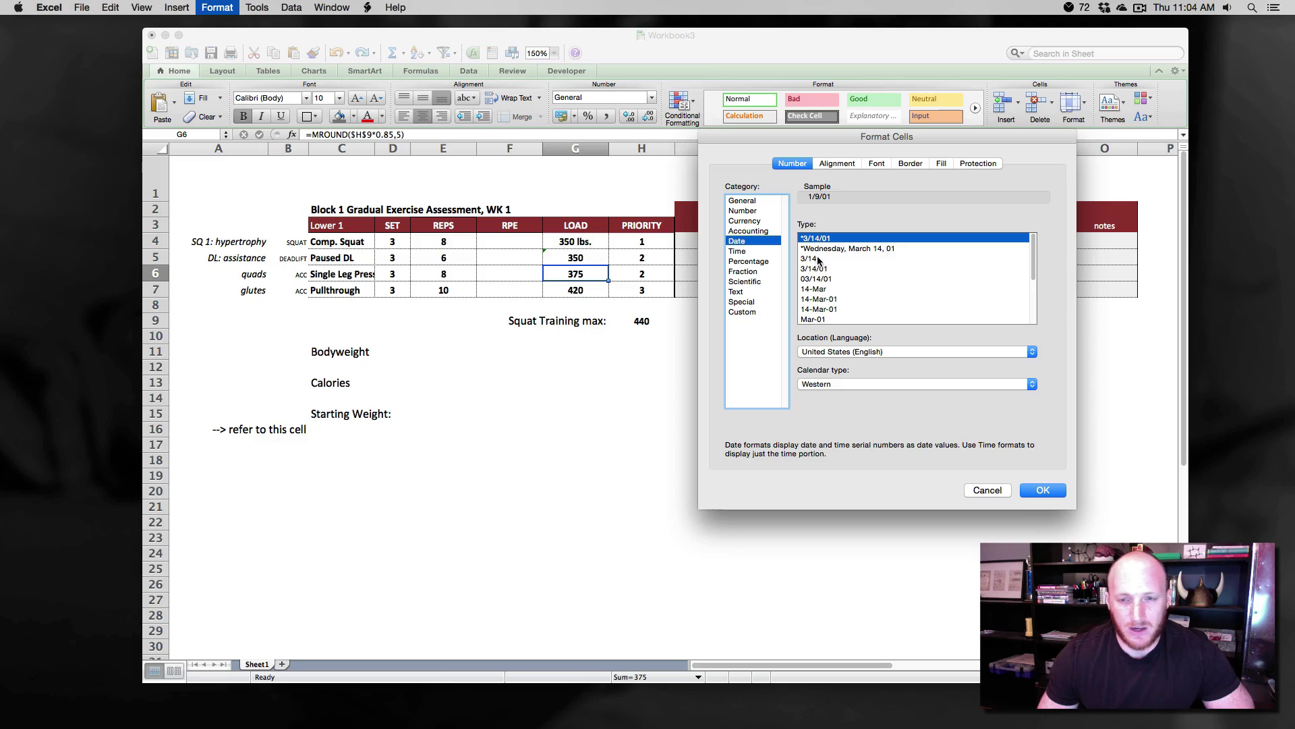
scroll(818, 270, "down", 3)
scroll(815, 259, "up", 3)
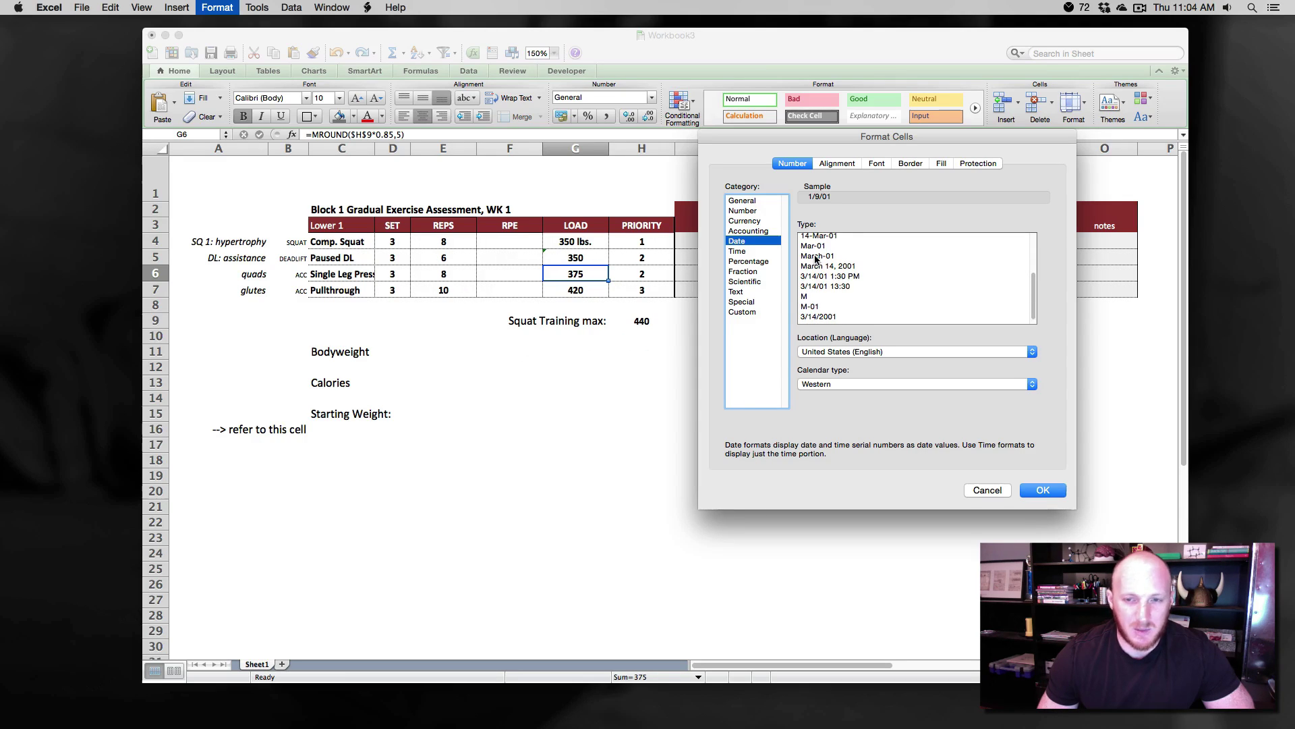
scroll(816, 260, "down", 3)
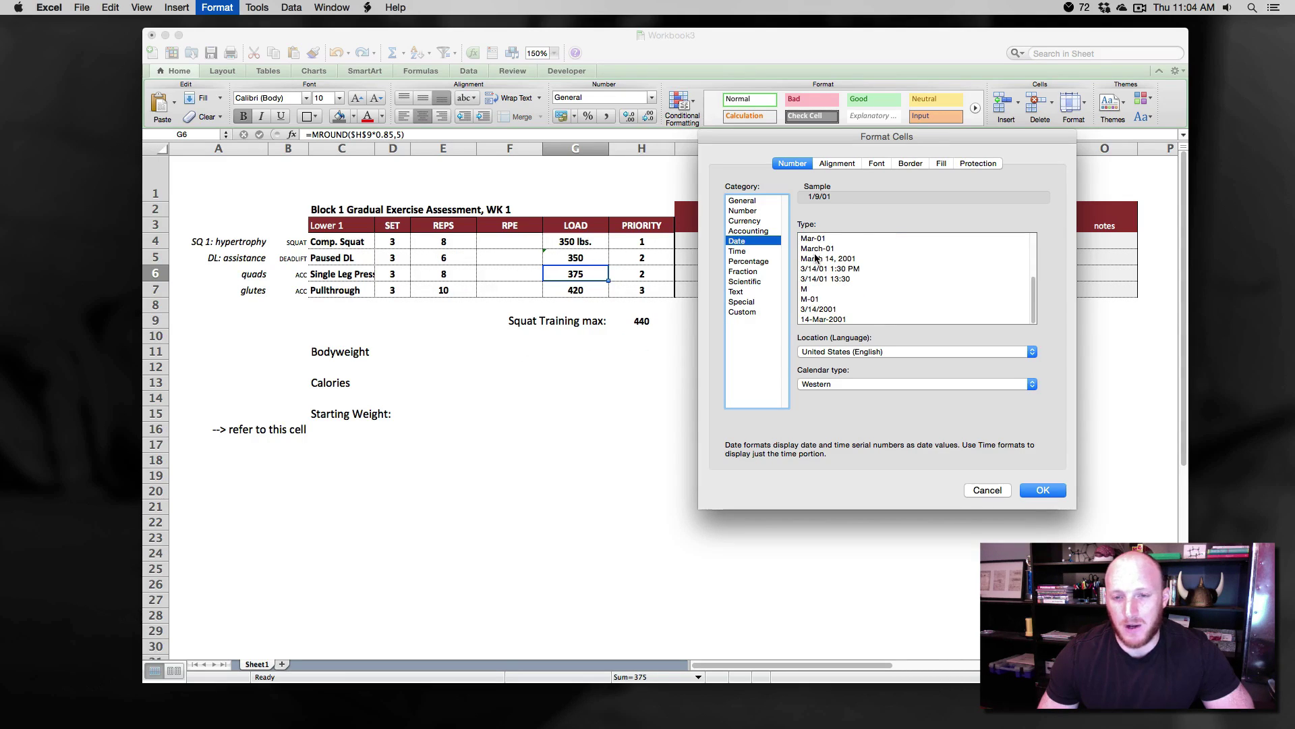
left_click(768, 261)
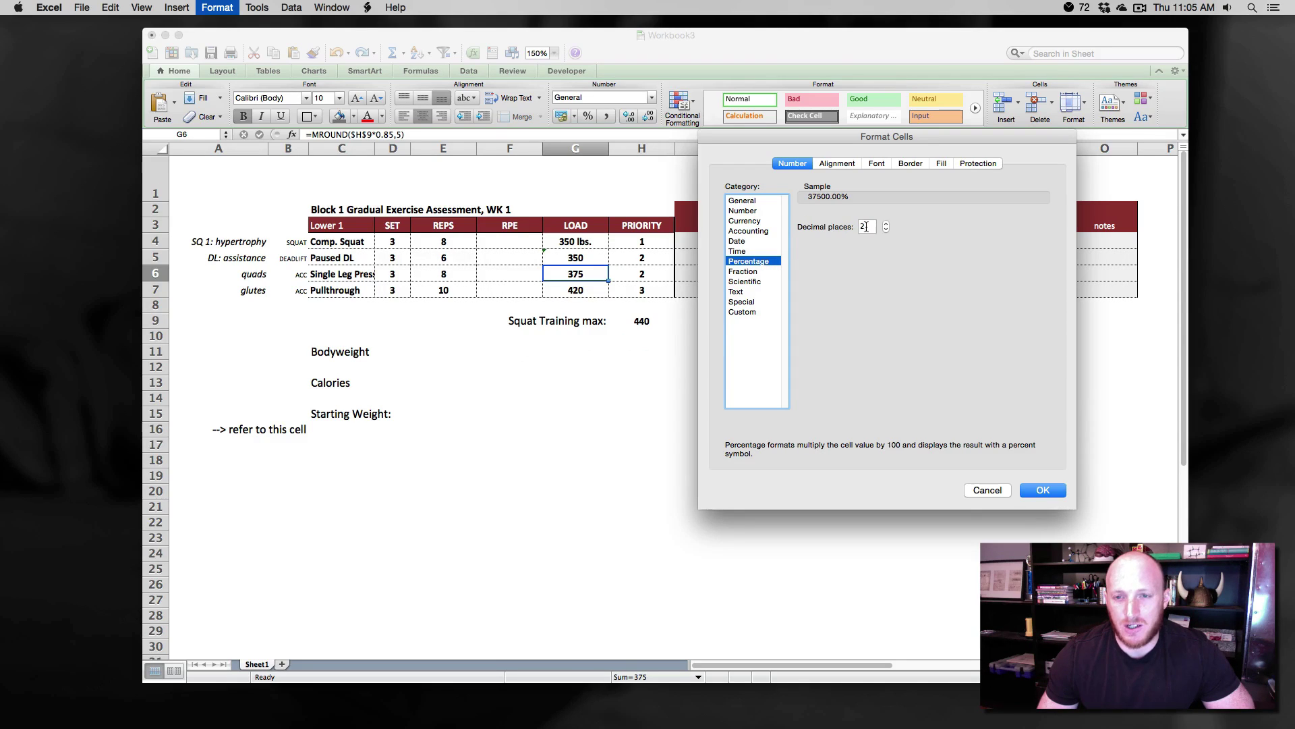
left_click(768, 271)
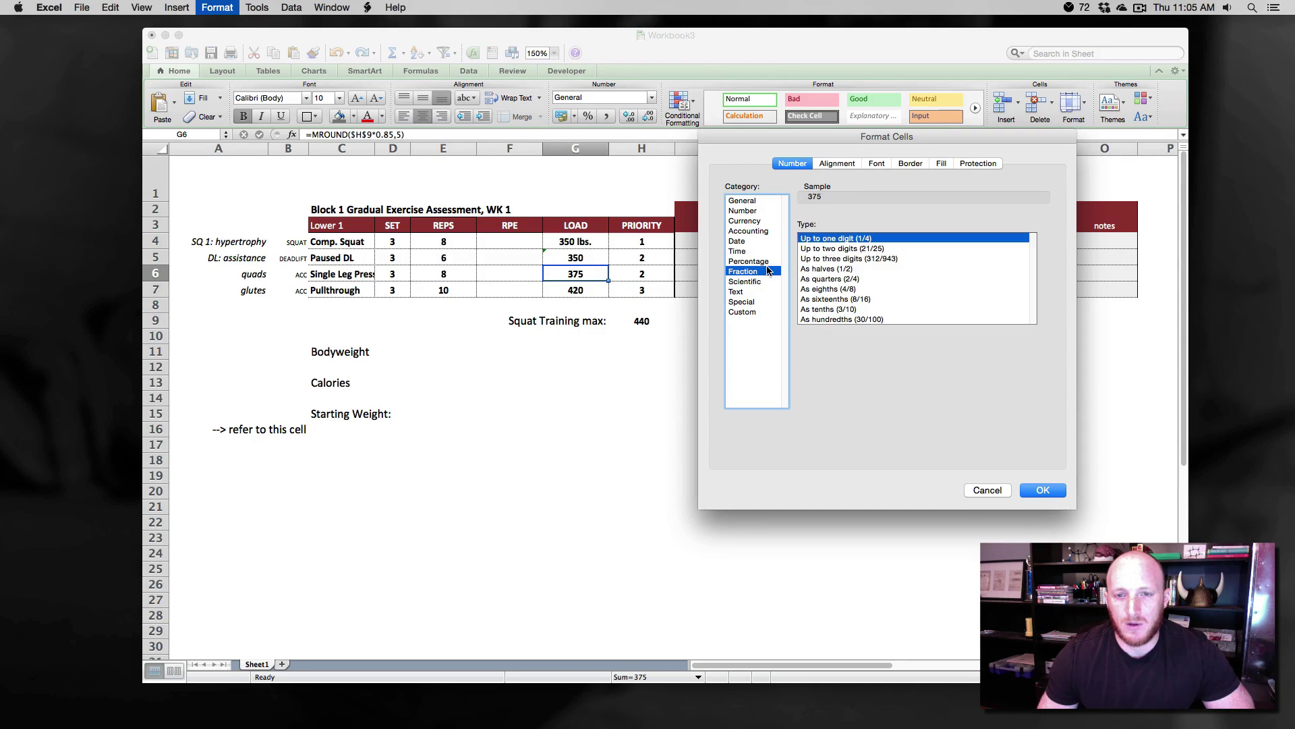
- Switch to the Custom category and scroll through its list of format codes
left_click(743, 313)
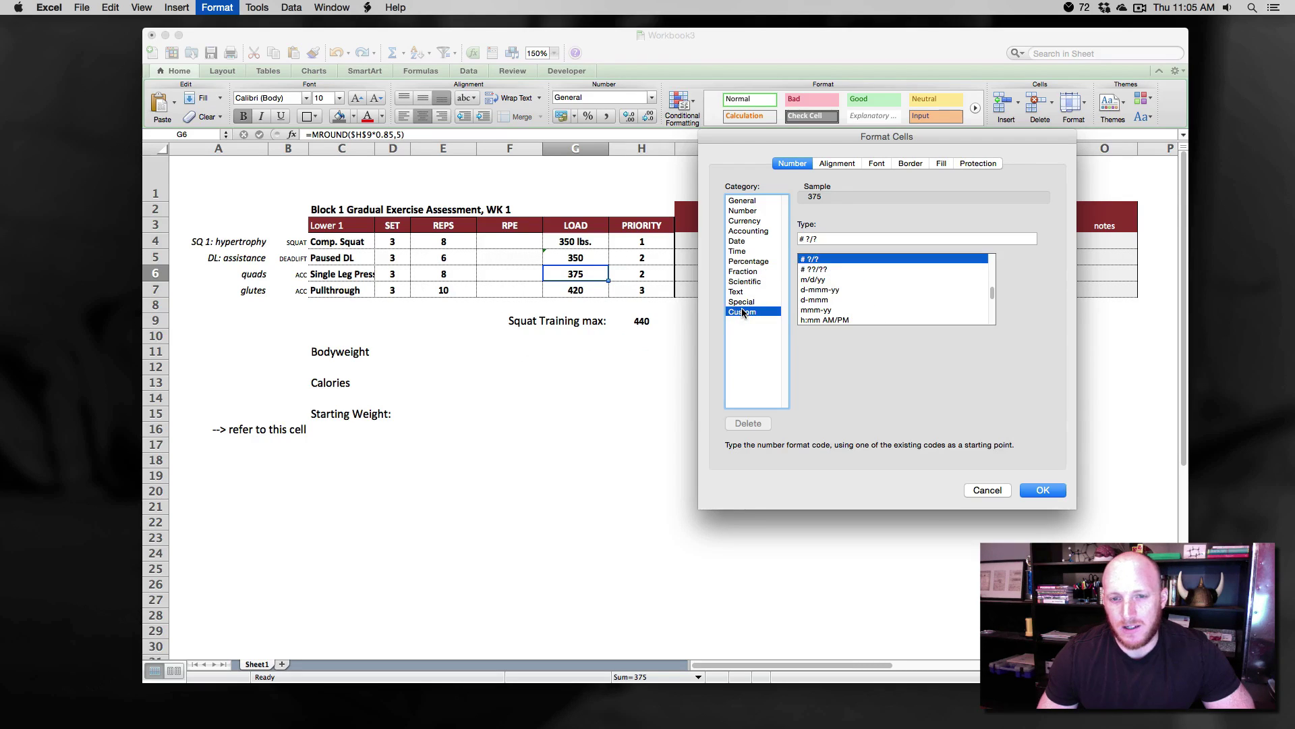
scroll(838, 300, "down", 5)
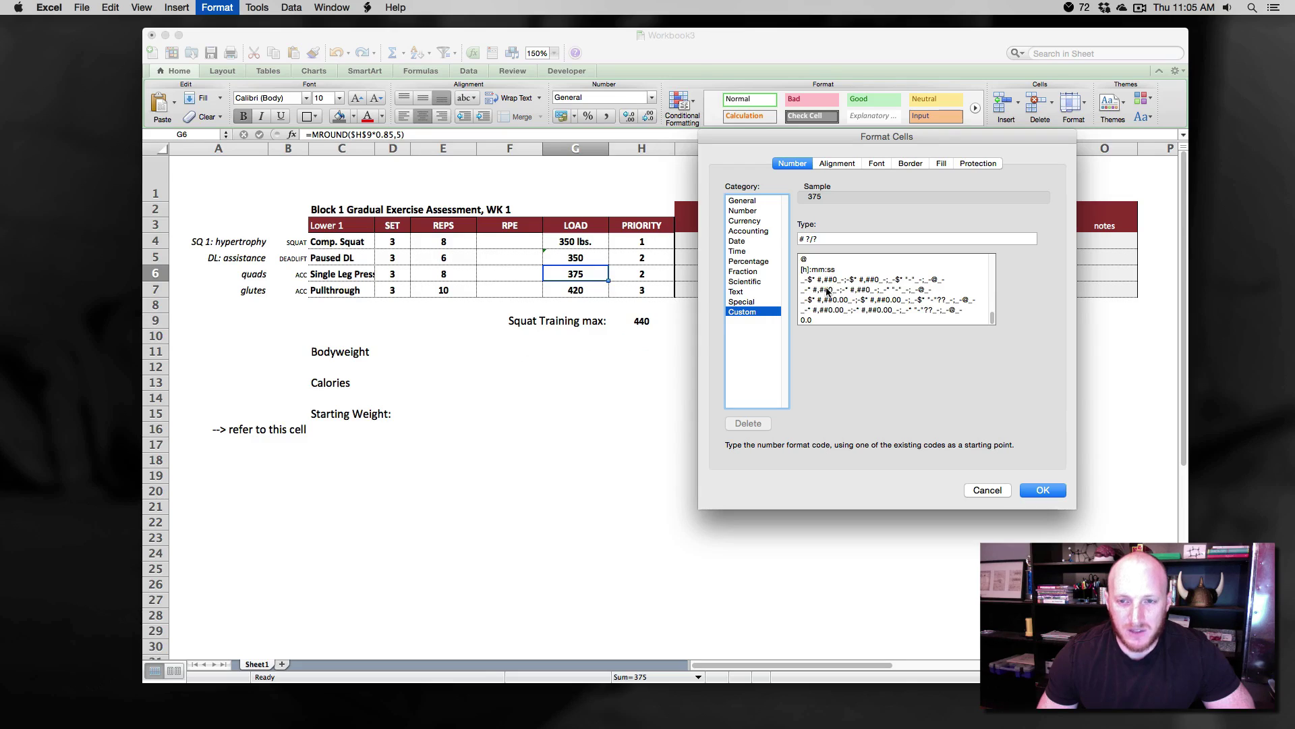
scroll(829, 278, "up", 2)
scroll(827, 276, "down", 2)
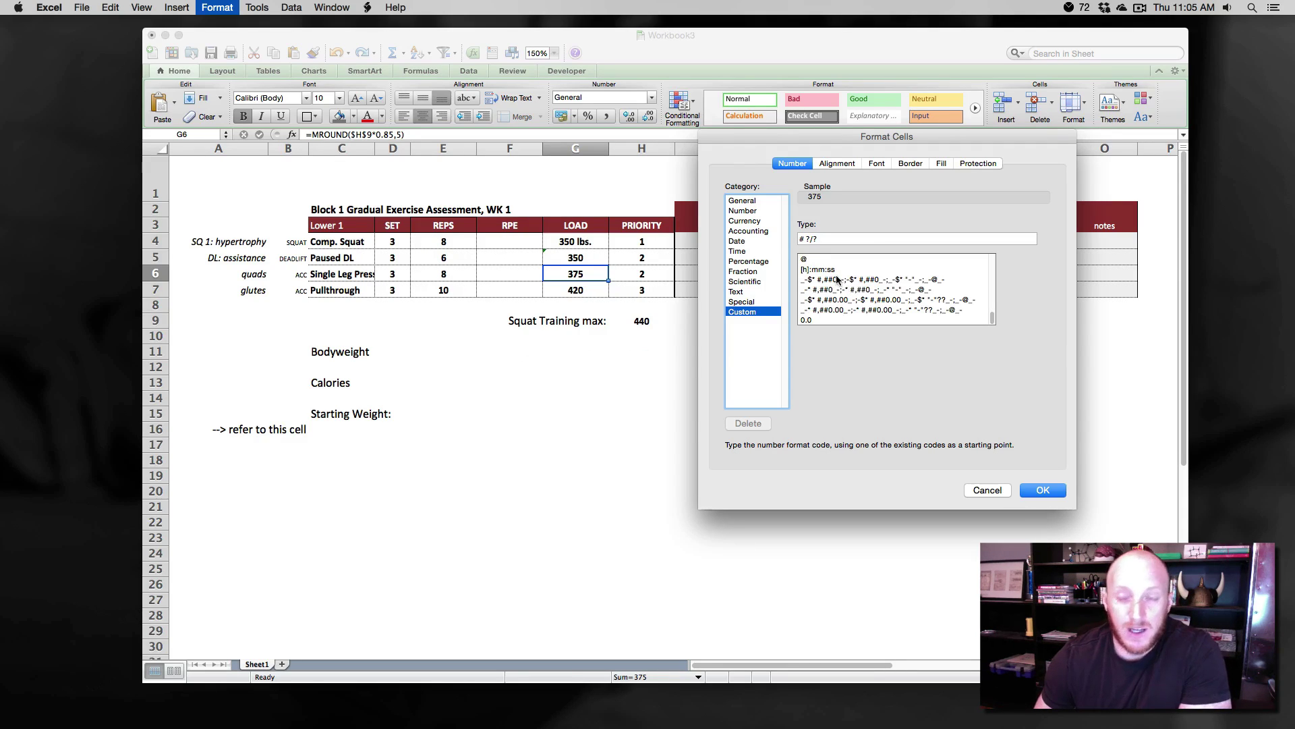
scroll(836, 282, "up", 3)
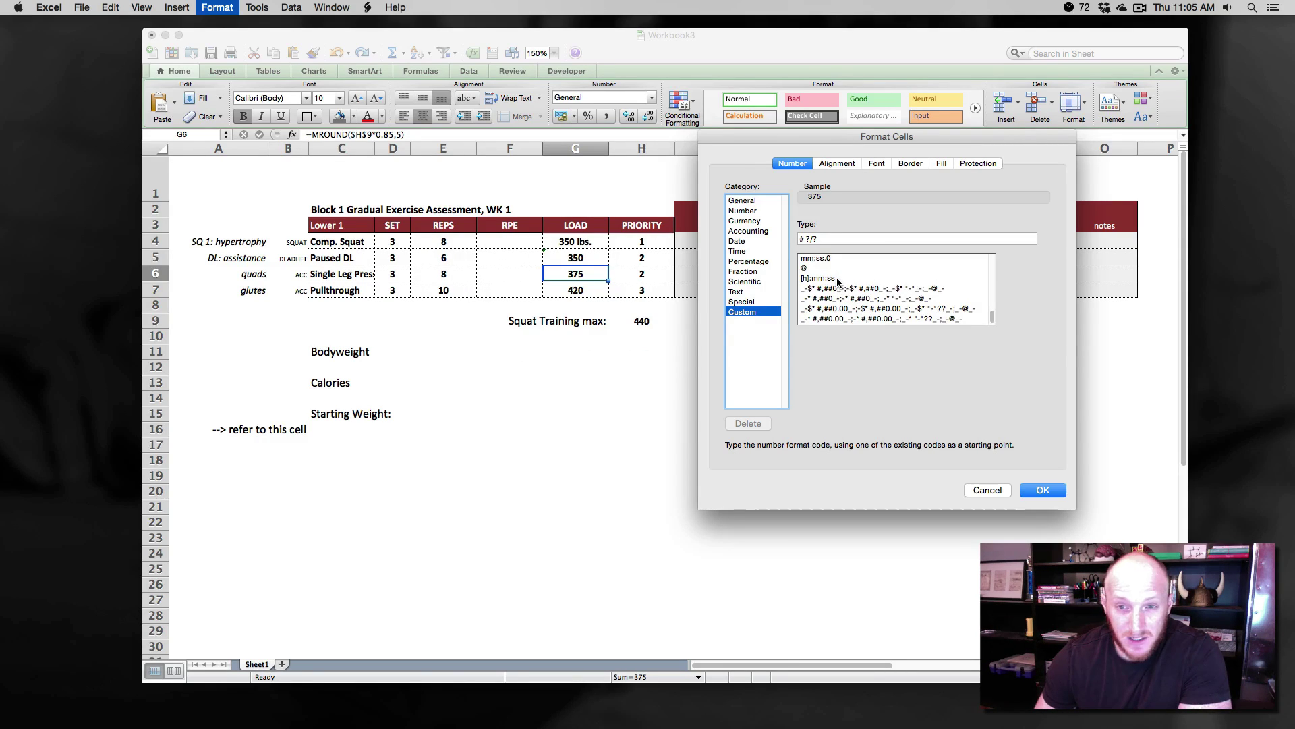
scroll(837, 282, "down", 3)
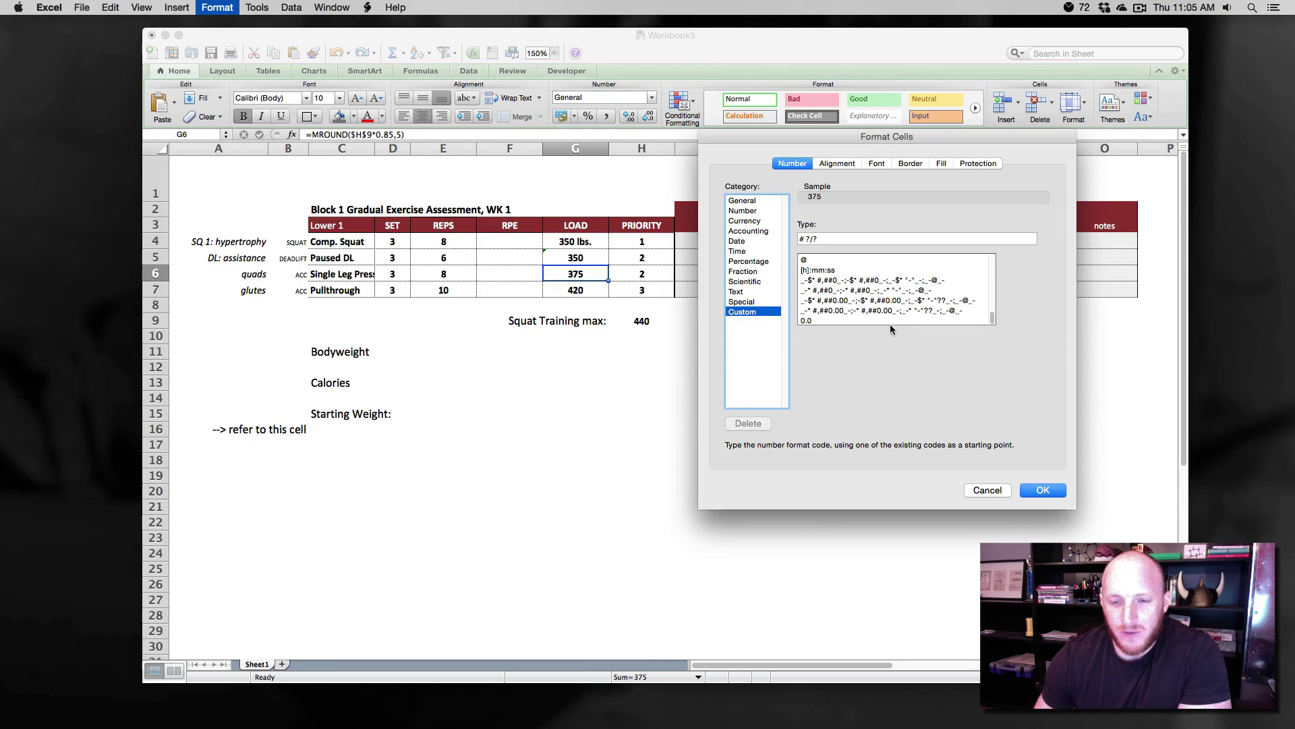
scroll(866, 286, "up", 2)
scroll(864, 282, "up", 3)
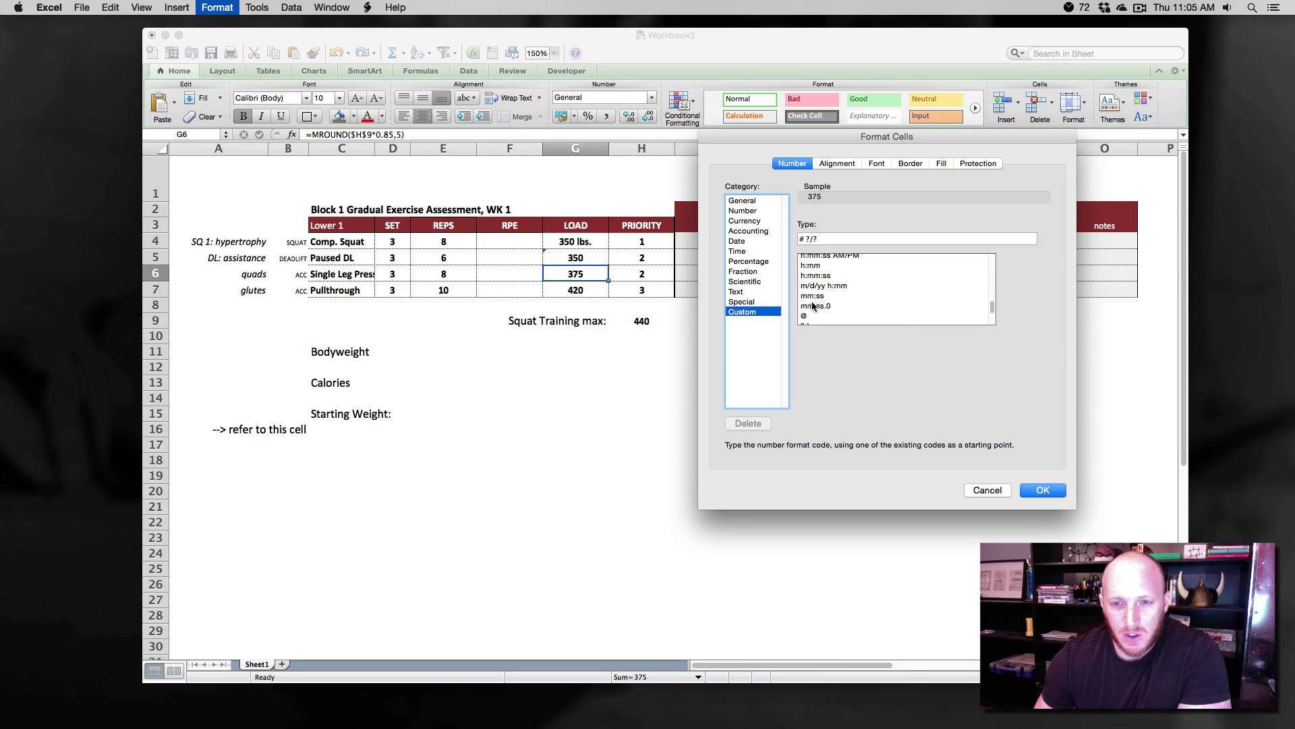
scroll(814, 297, "up", 5)
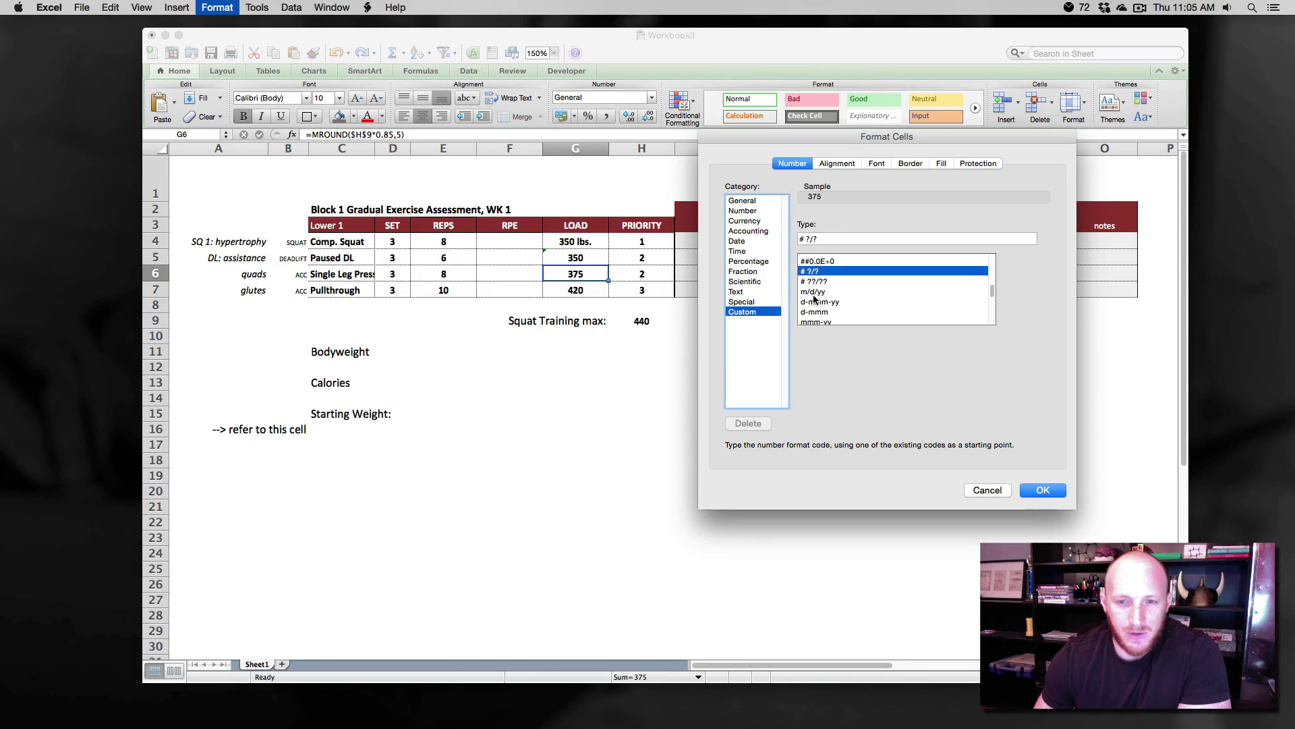
scroll(818, 286, "up", 8)
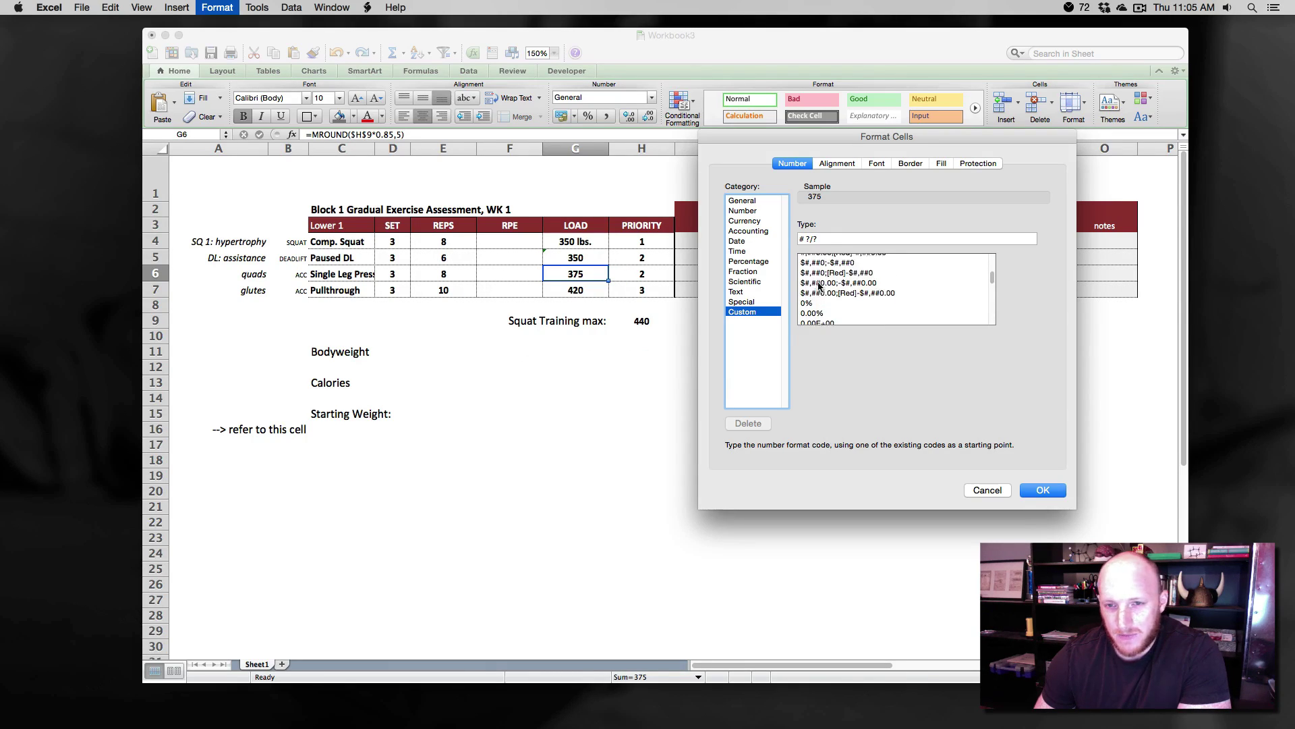
scroll(820, 286, "down", 3)
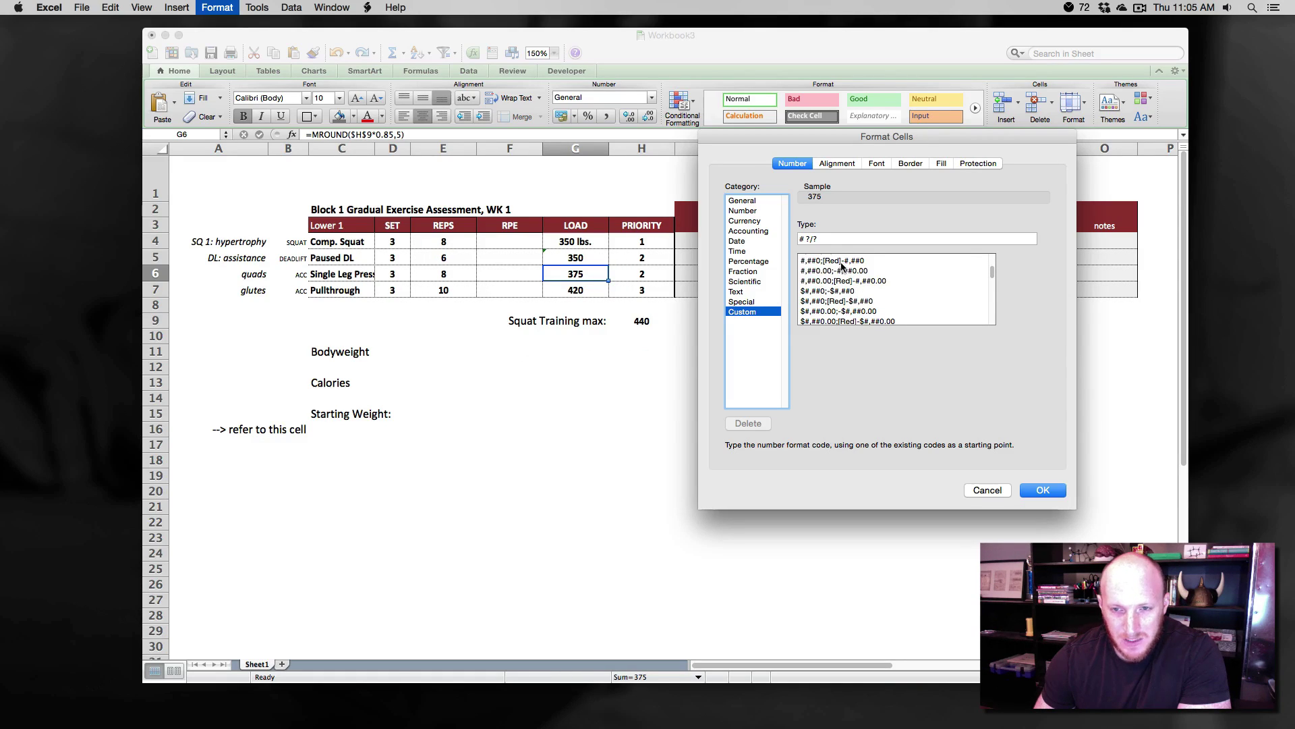
scroll(841, 270, "down", 1)
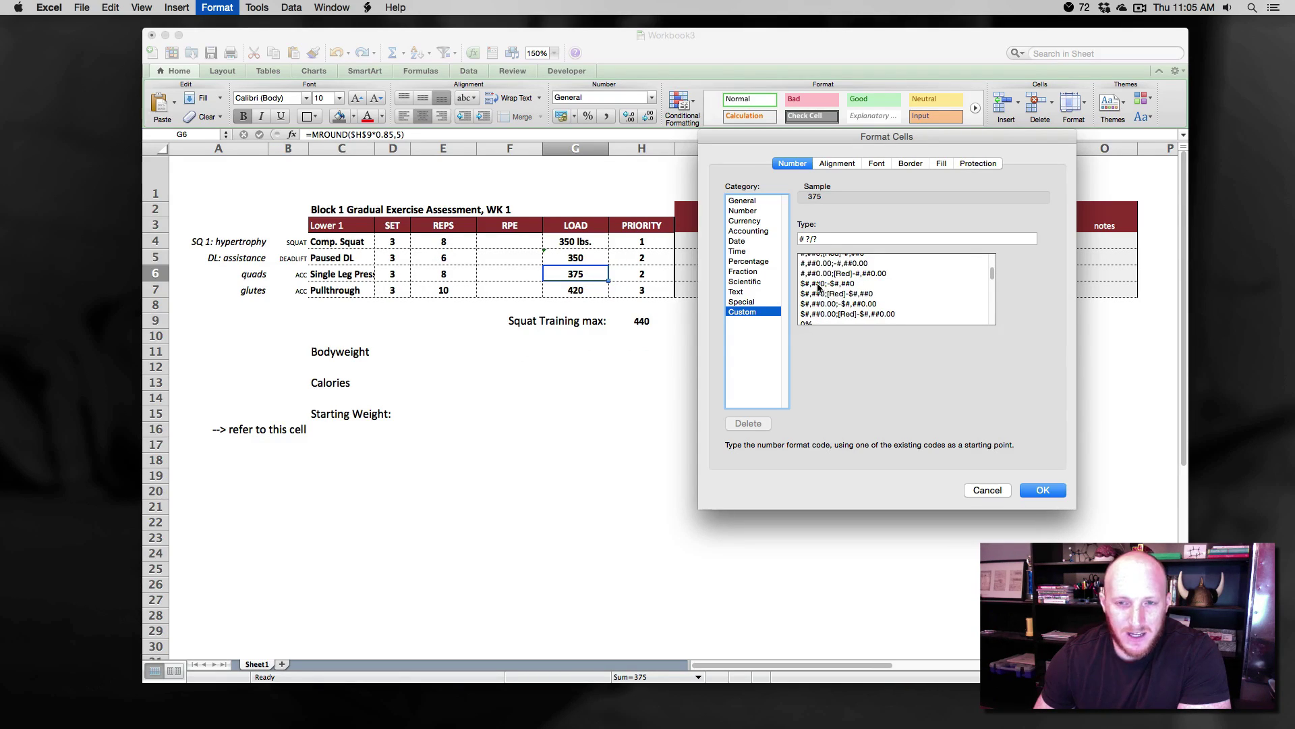
scroll(819, 286, "up", 3)
scroll(820, 290, "down", 15)
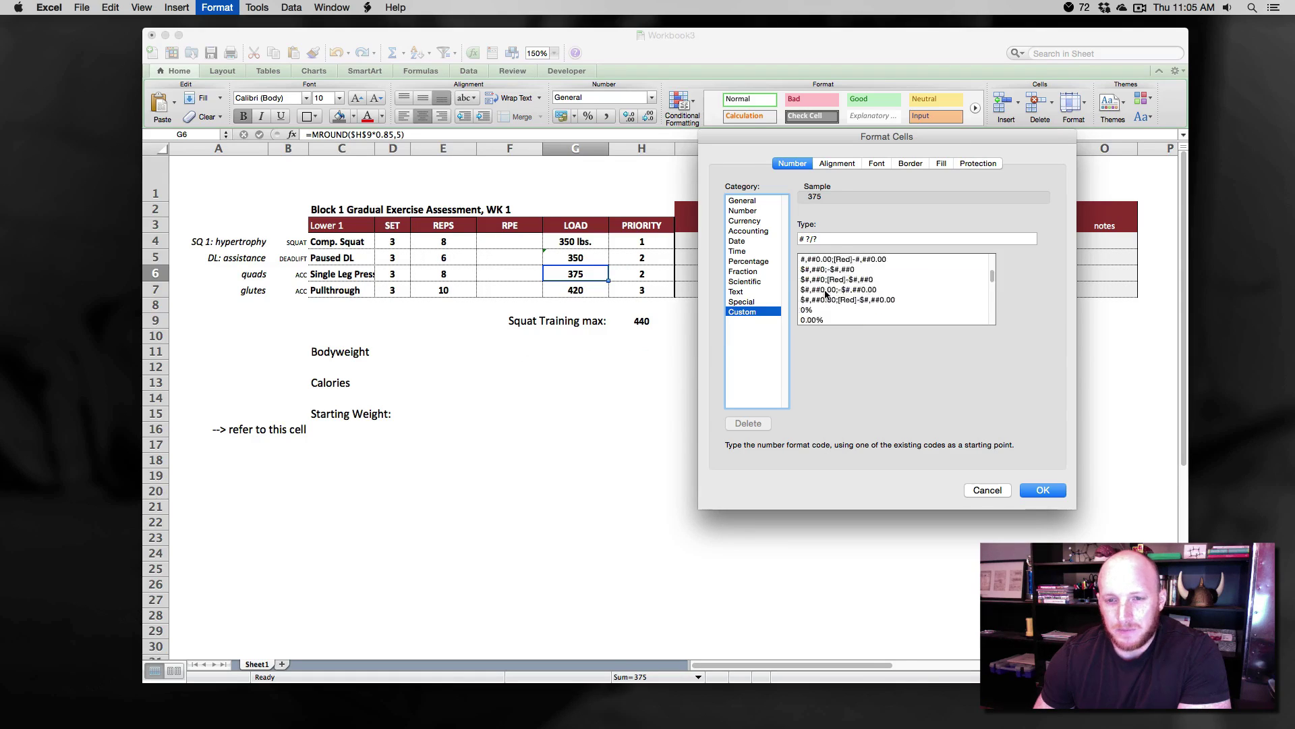
- Apply the custom format 0" lbs." to G6 so 375 shows as 375 lbs
left_click(815, 321)
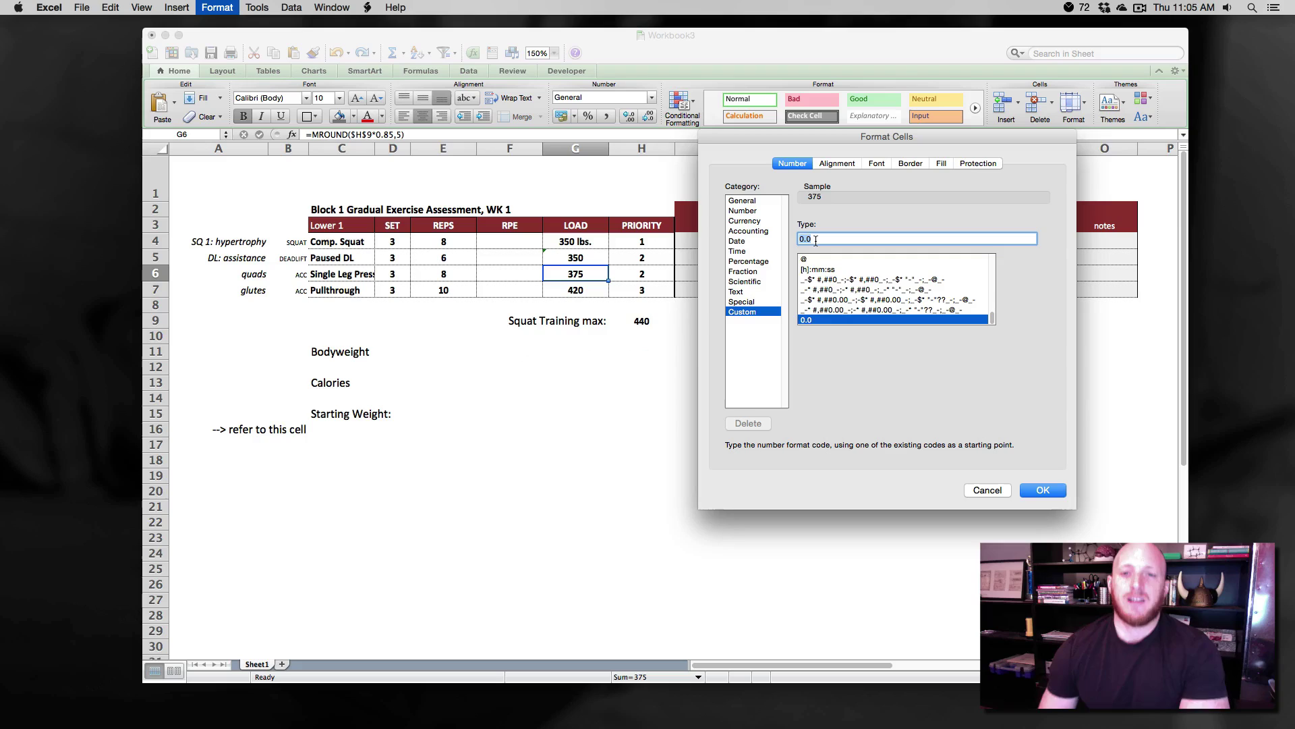
key("BackSpace")
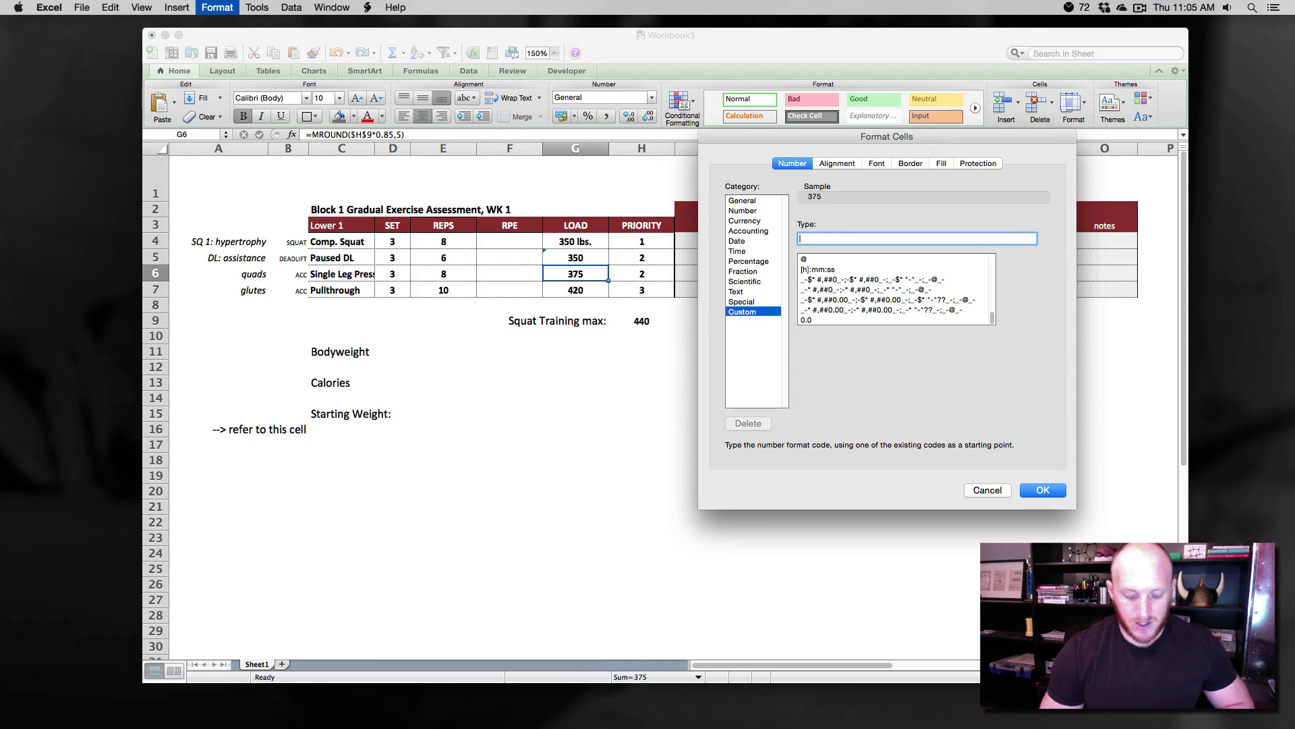
type("0")
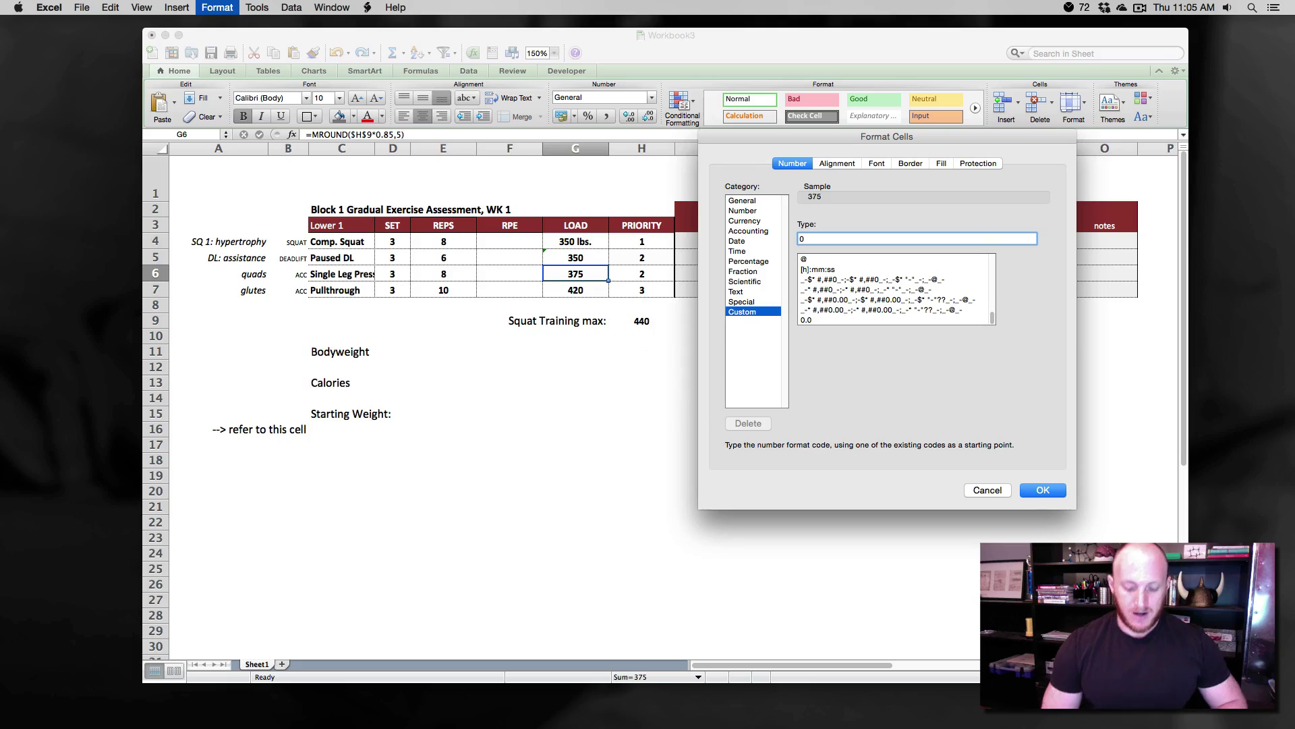
type("\" lbs.")
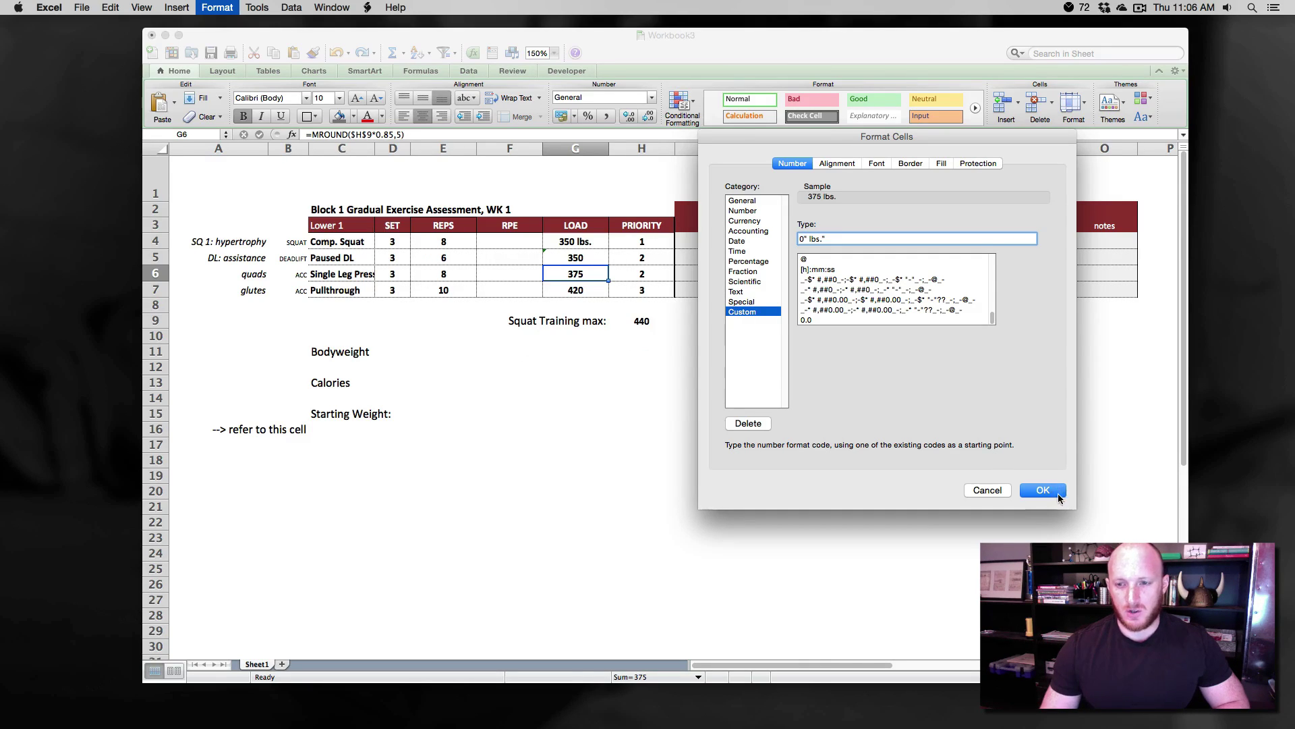
left_click(1043, 491)
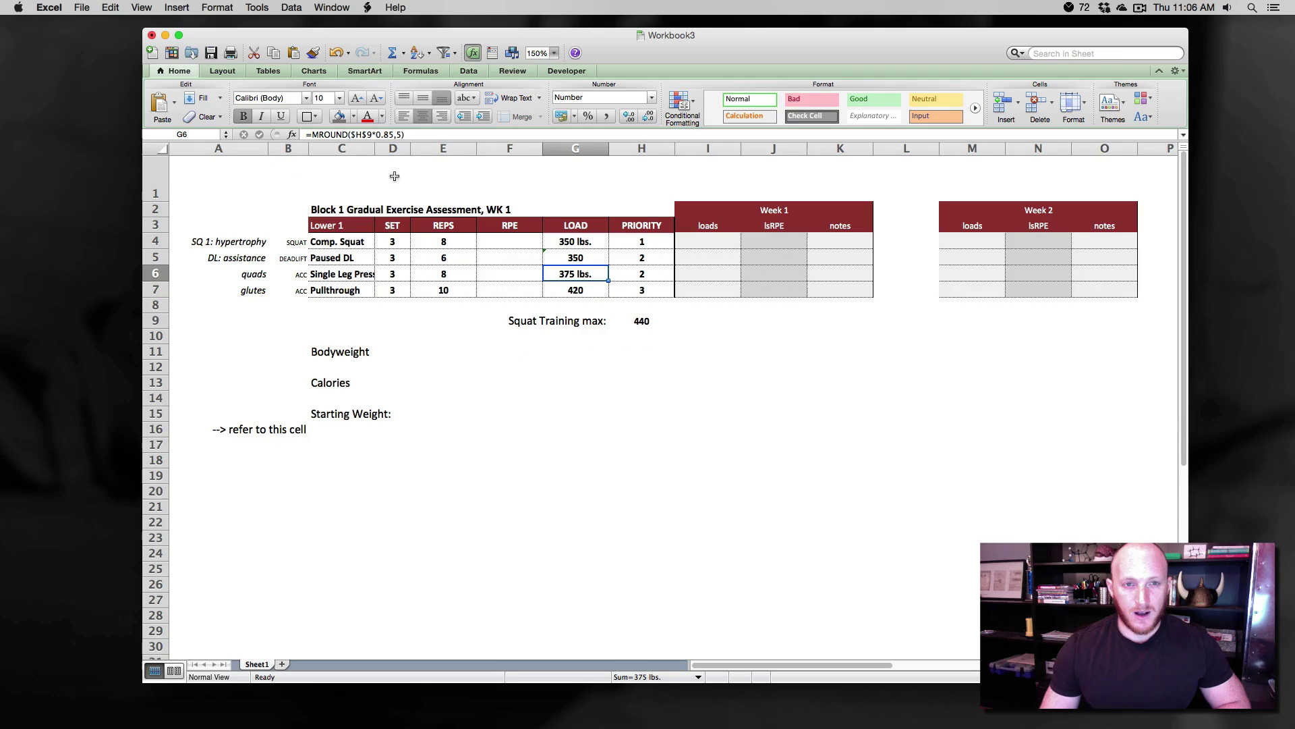
left_click(362, 134)
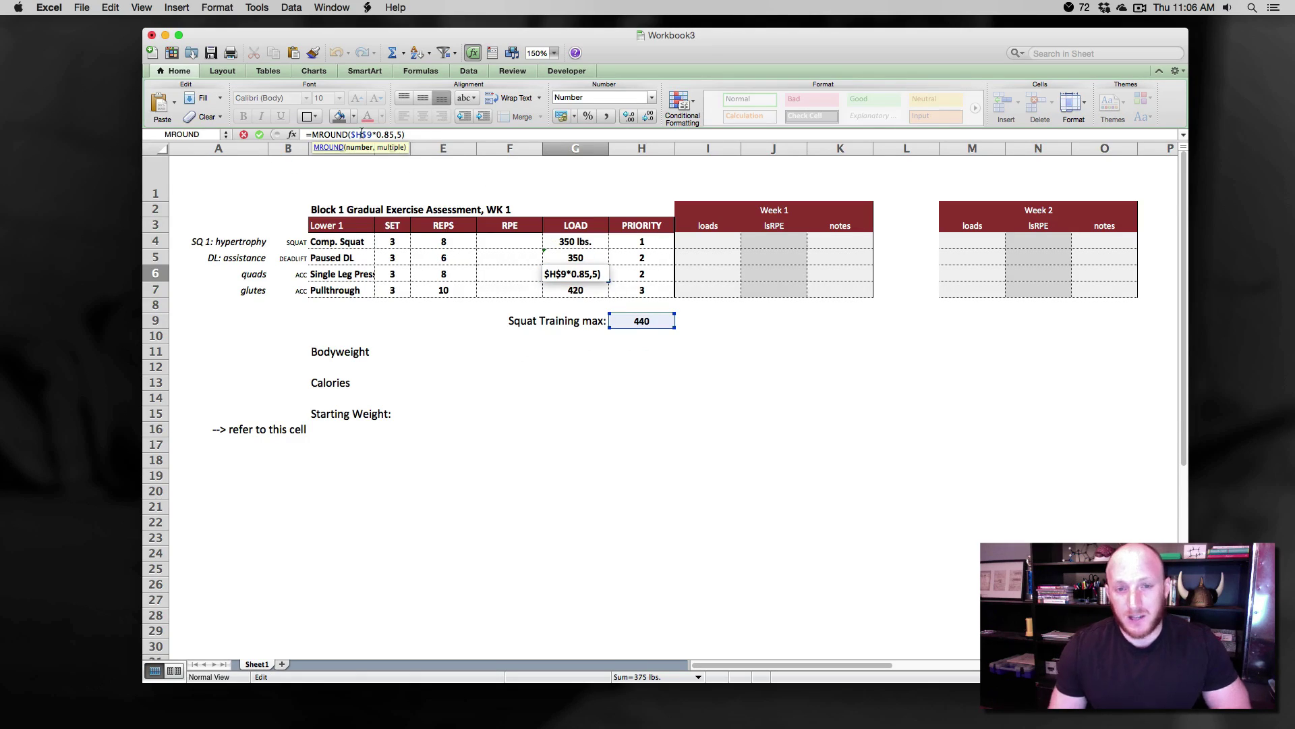
key("Escape")
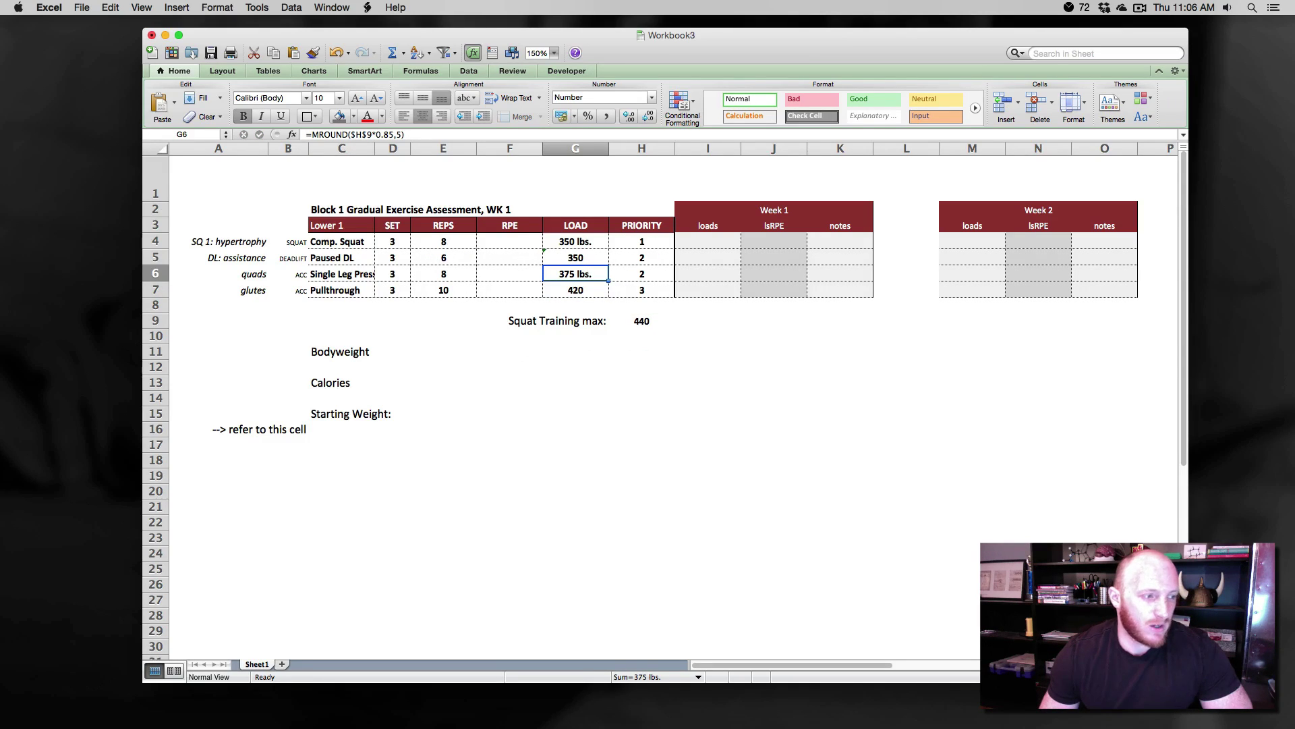
- In the MeetPrep workbook, review the daily log's calorie, protein and carbs cells
key("super+1")
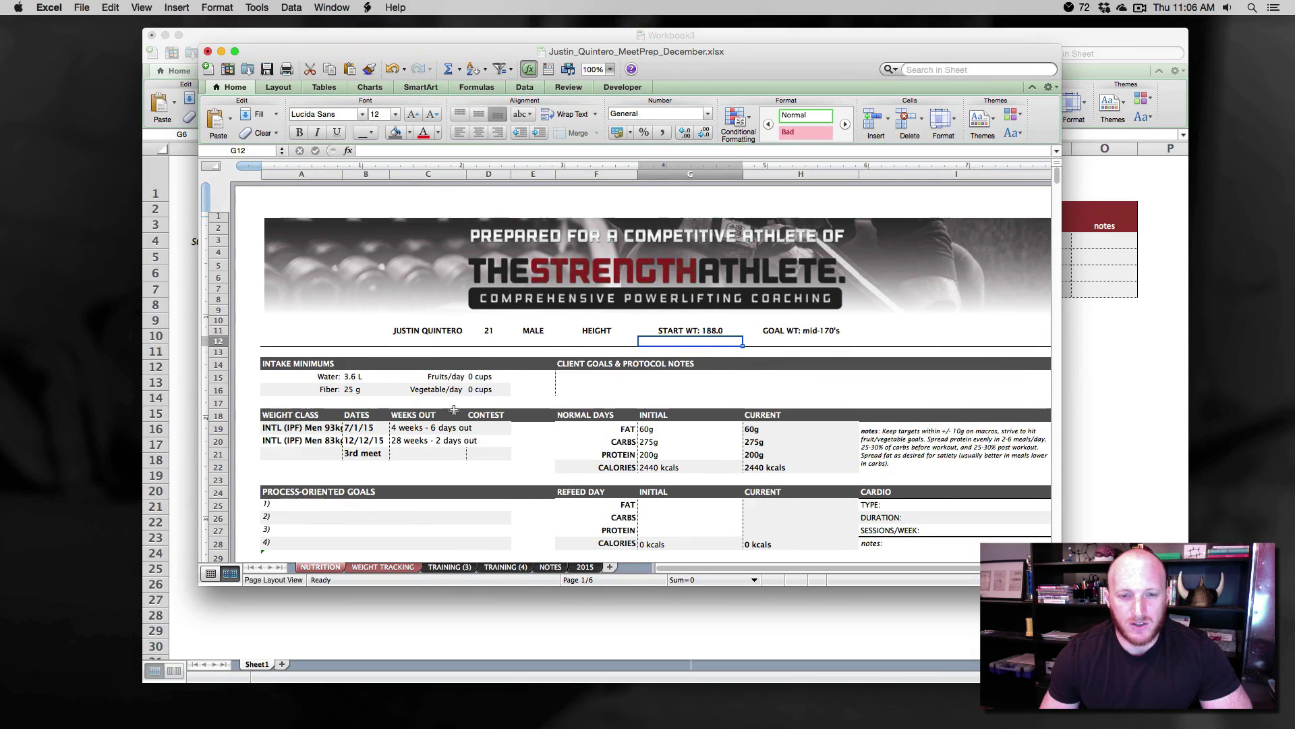
scroll(454, 411, "down", 10)
scroll(454, 410, "down", 3)
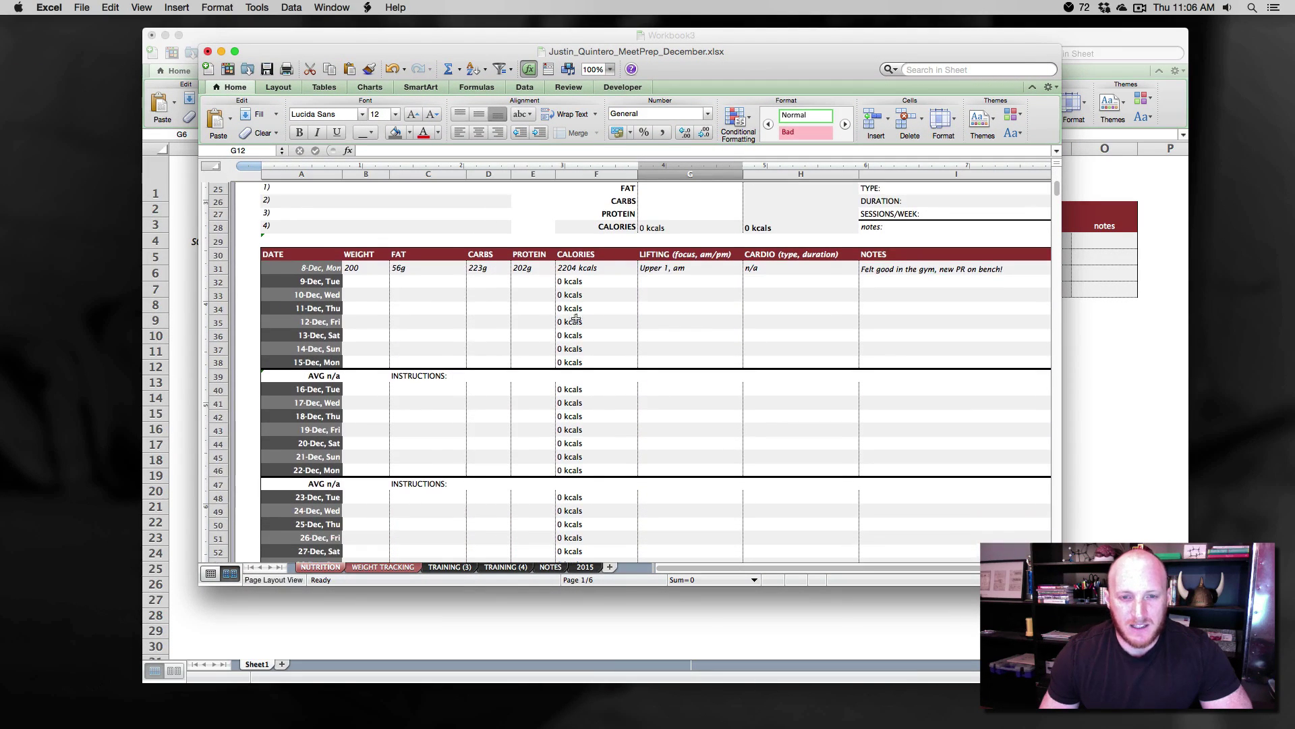
scroll(575, 324, "down", 2)
left_click_drag(577, 279, 580, 362)
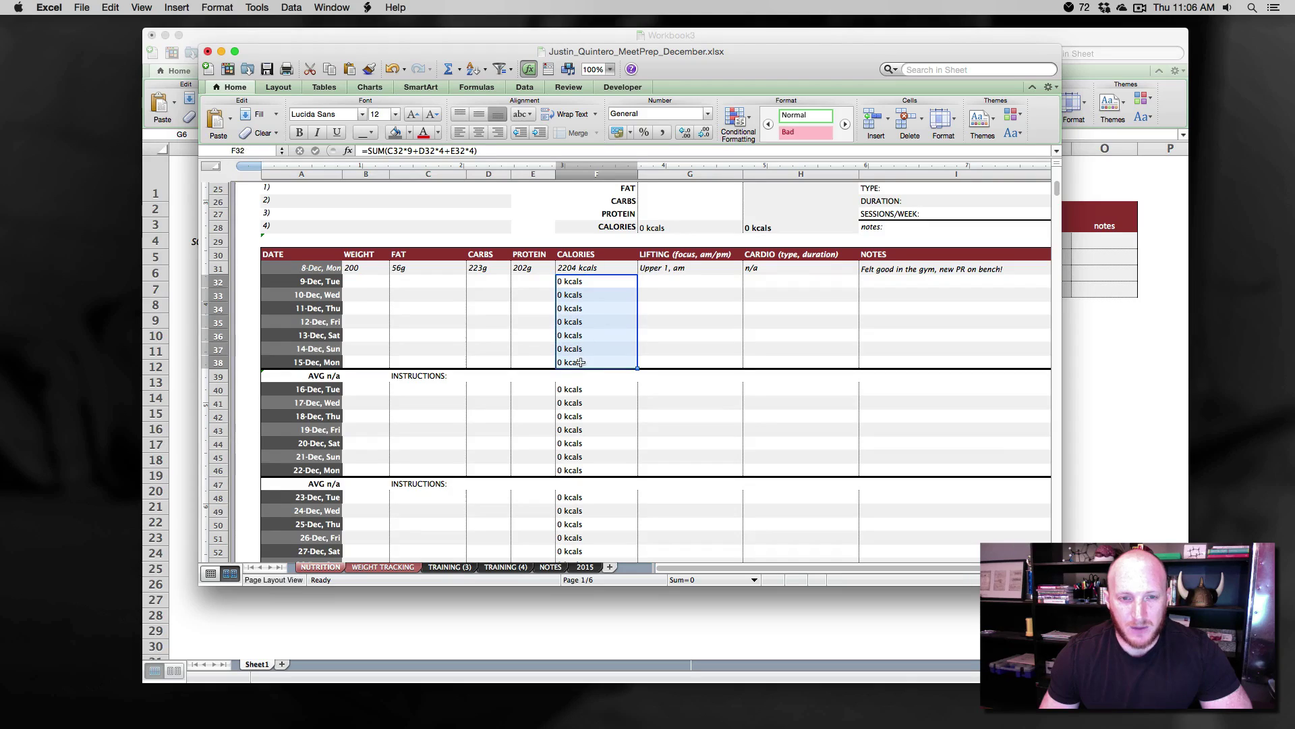
left_click(580, 363)
left_click(535, 270)
left_click(487, 268)
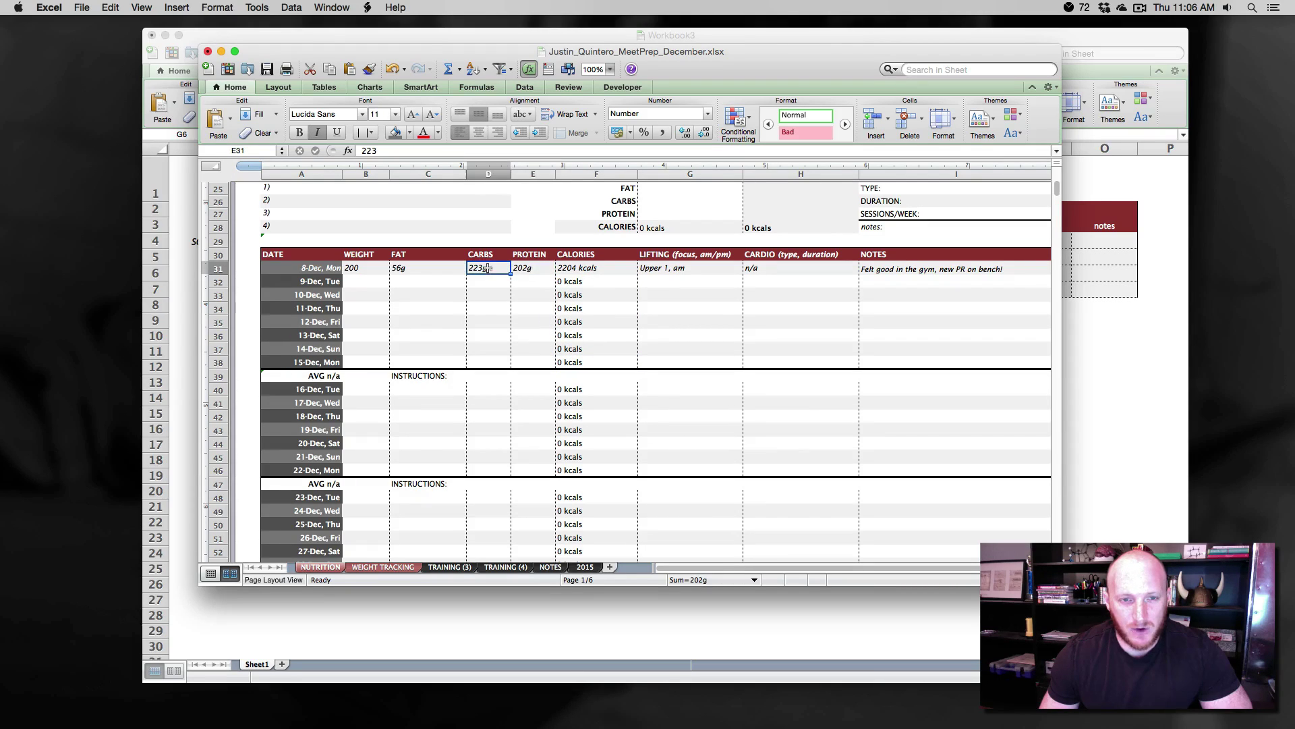
- Log 240g of carbs for 12-Dec, giving 960 kcals, then return to the workout workbook
left_click(479, 315)
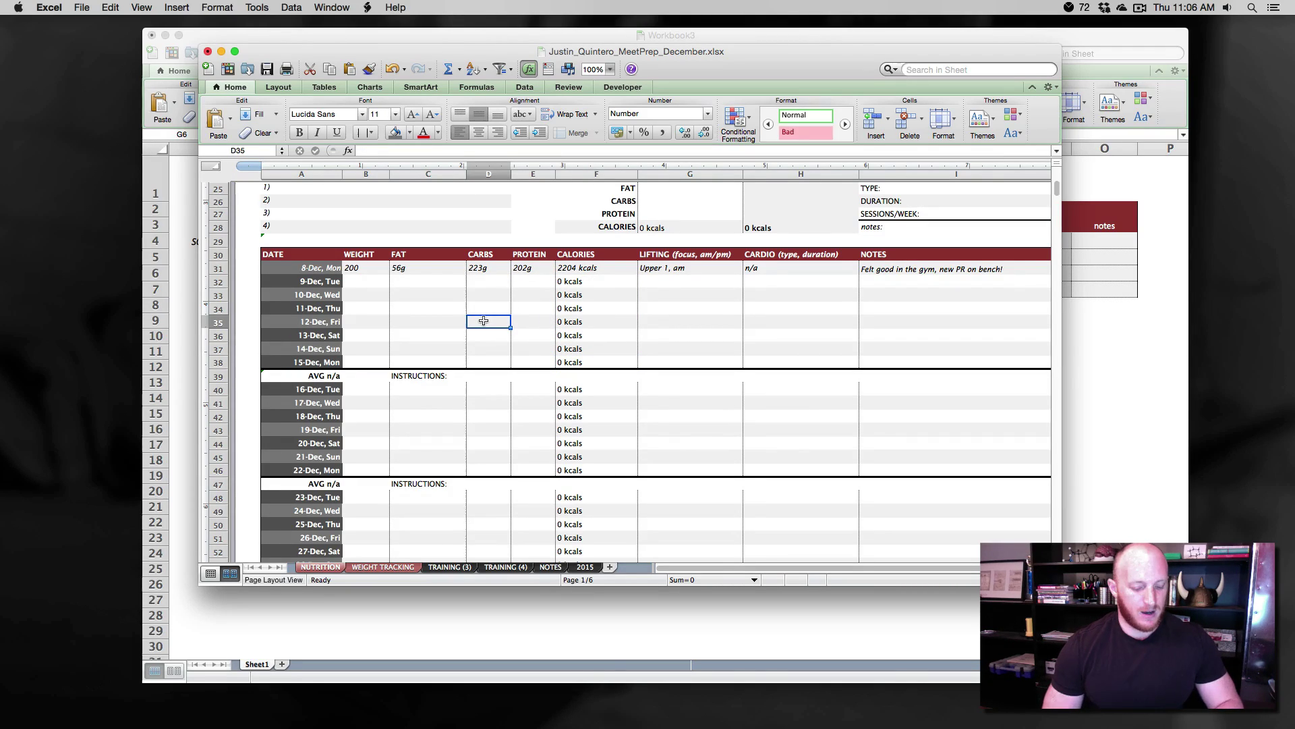
type("240")
key("Return")
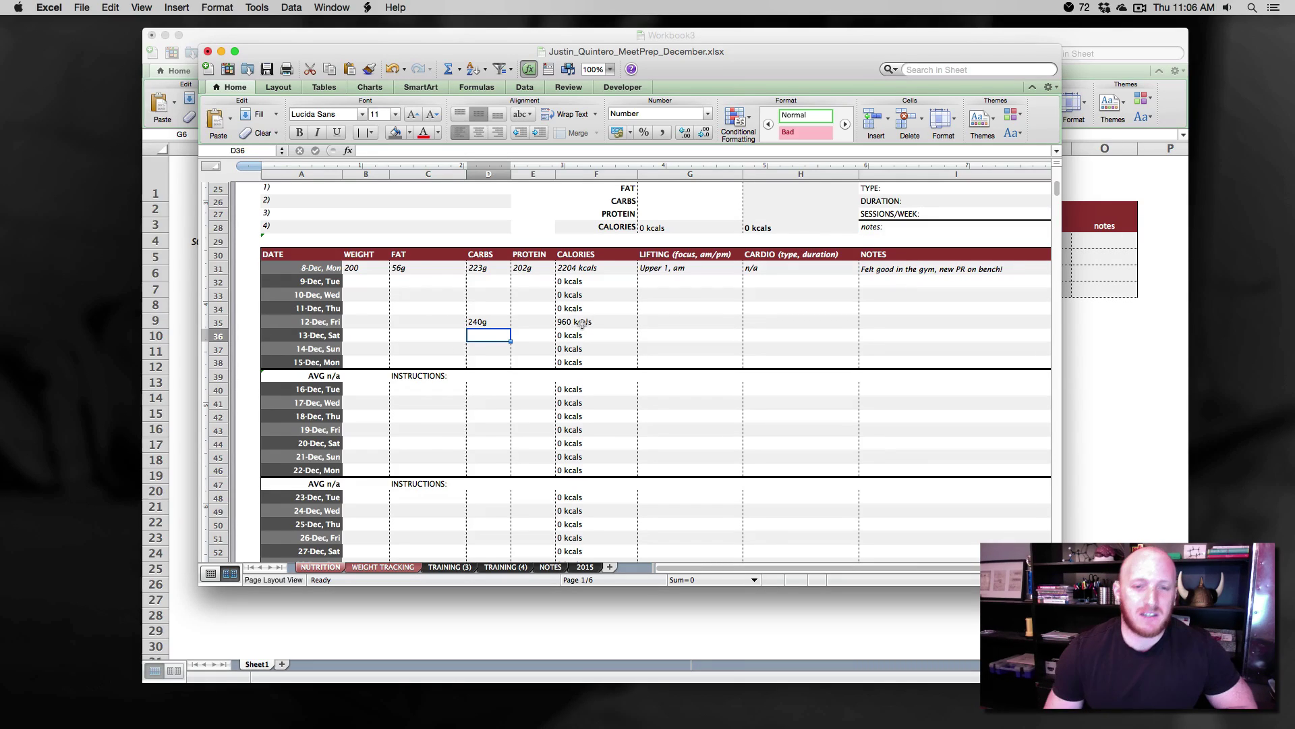
left_click(560, 322)
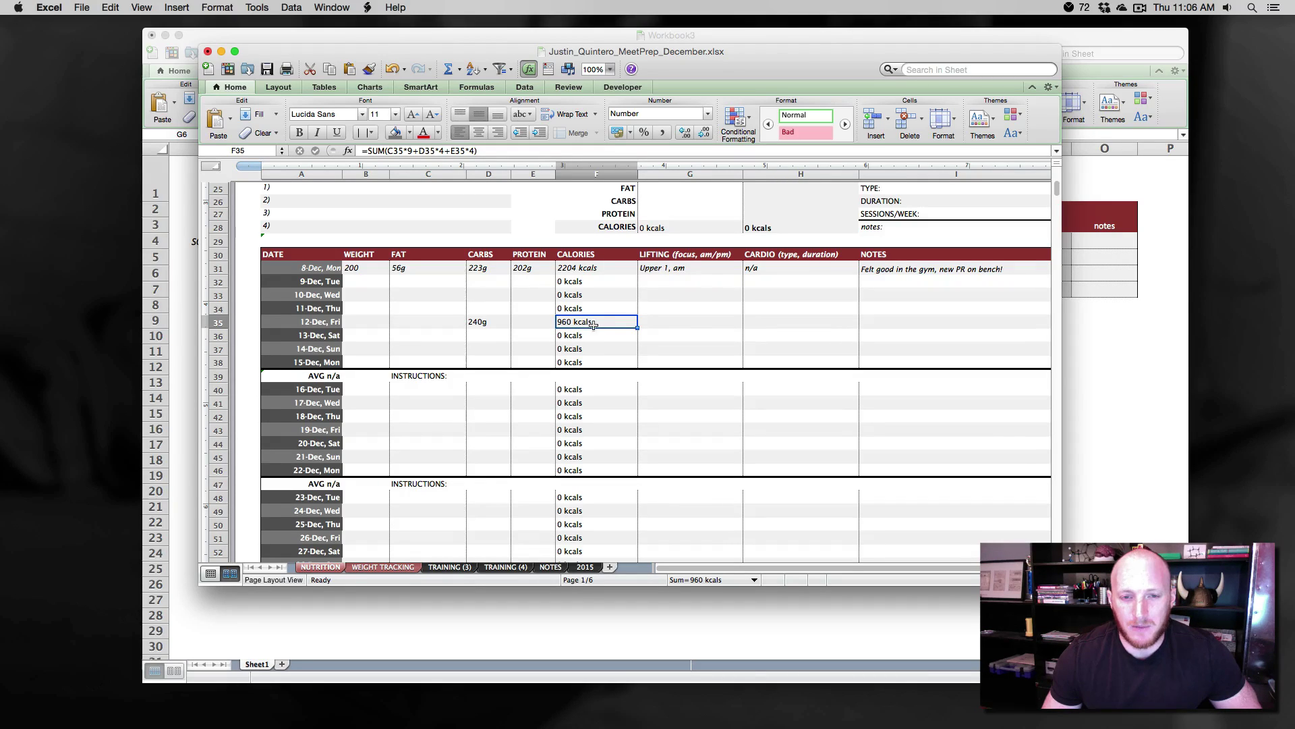
left_click(1103, 339)
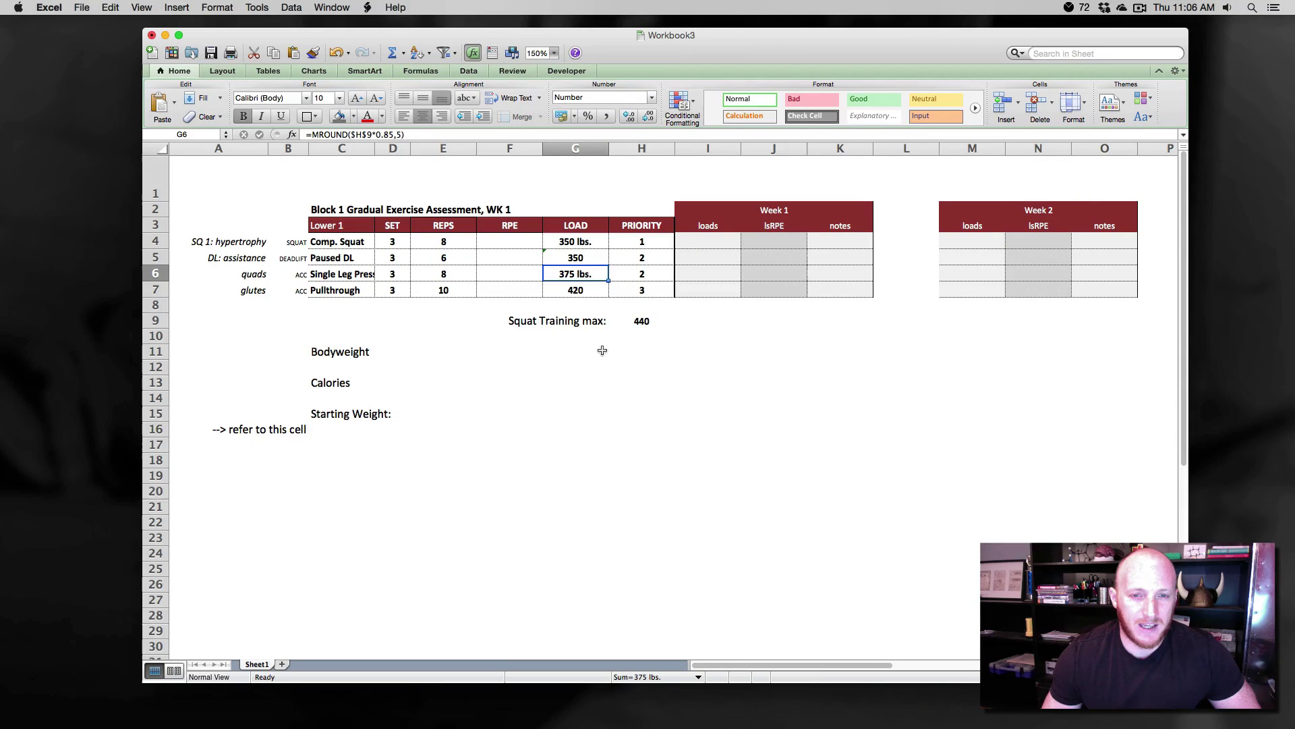
- Add a 'Fluid intake' label in F15 and enter 220 as the starting weight in C16
left_click(334, 365)
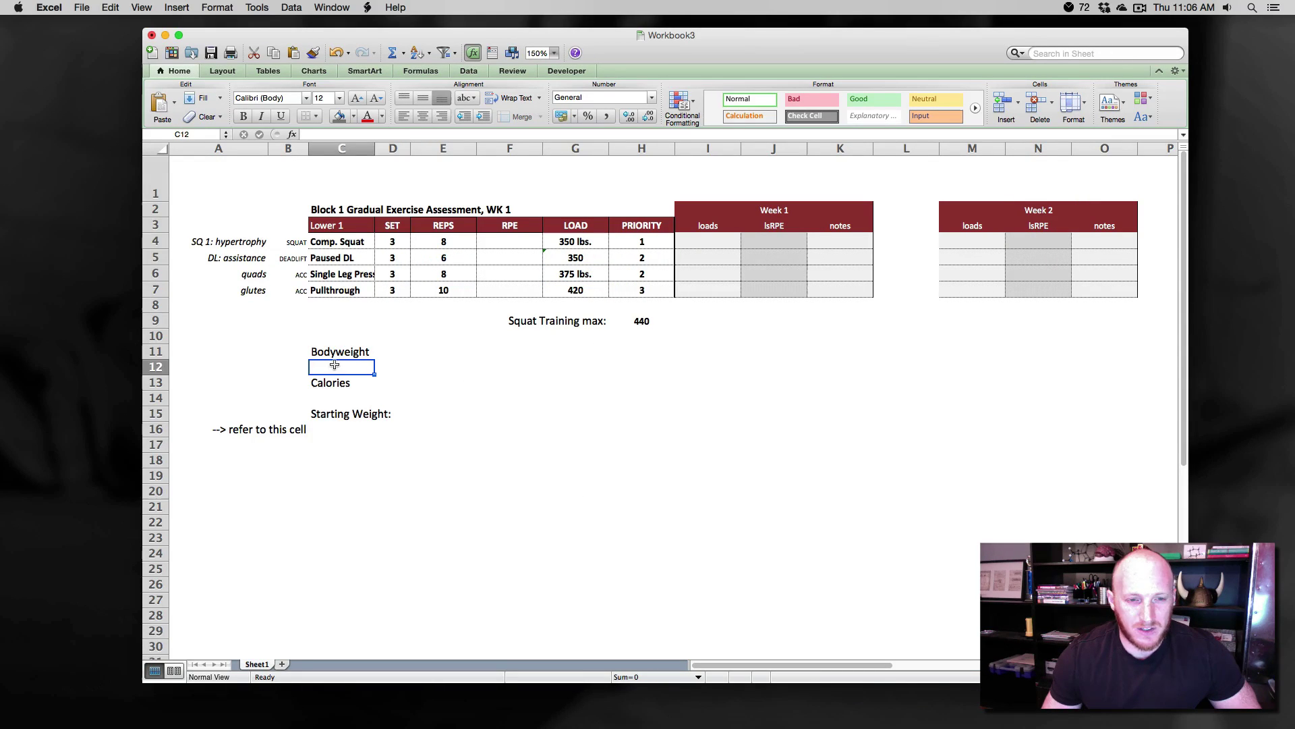
left_click(327, 429)
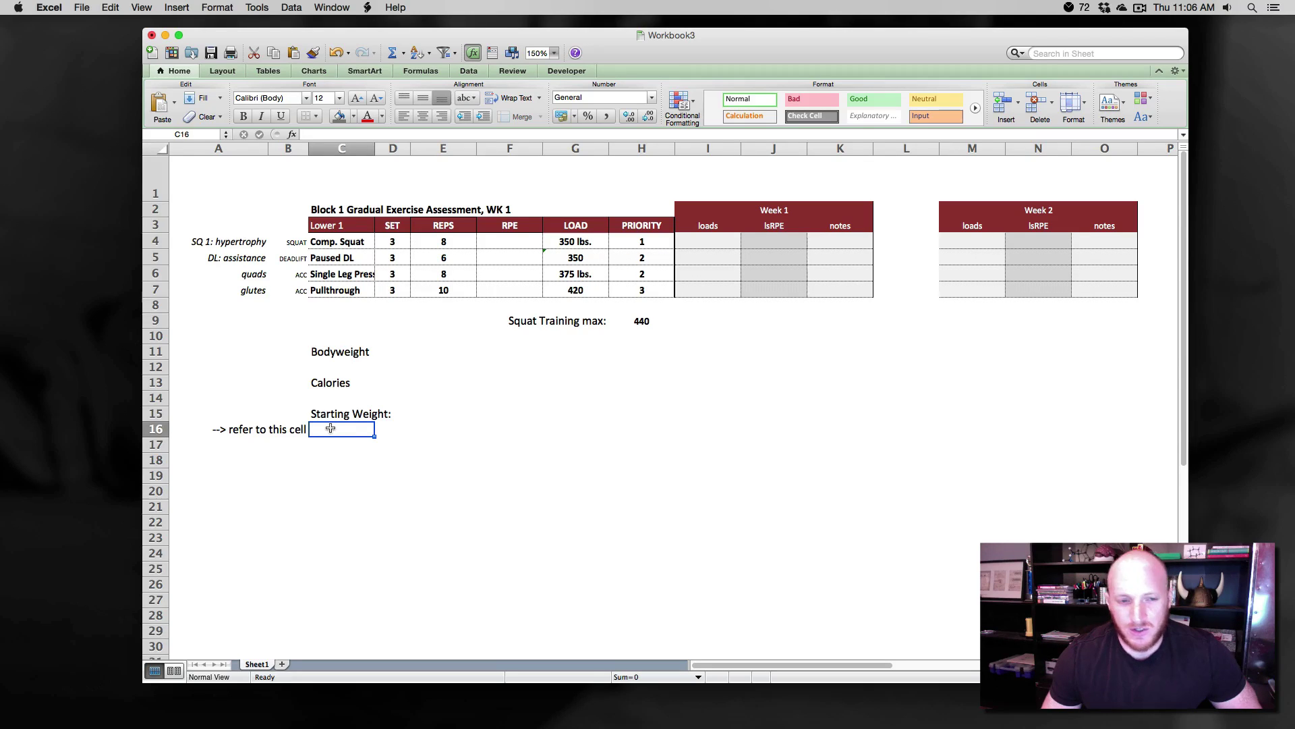
left_click(492, 415)
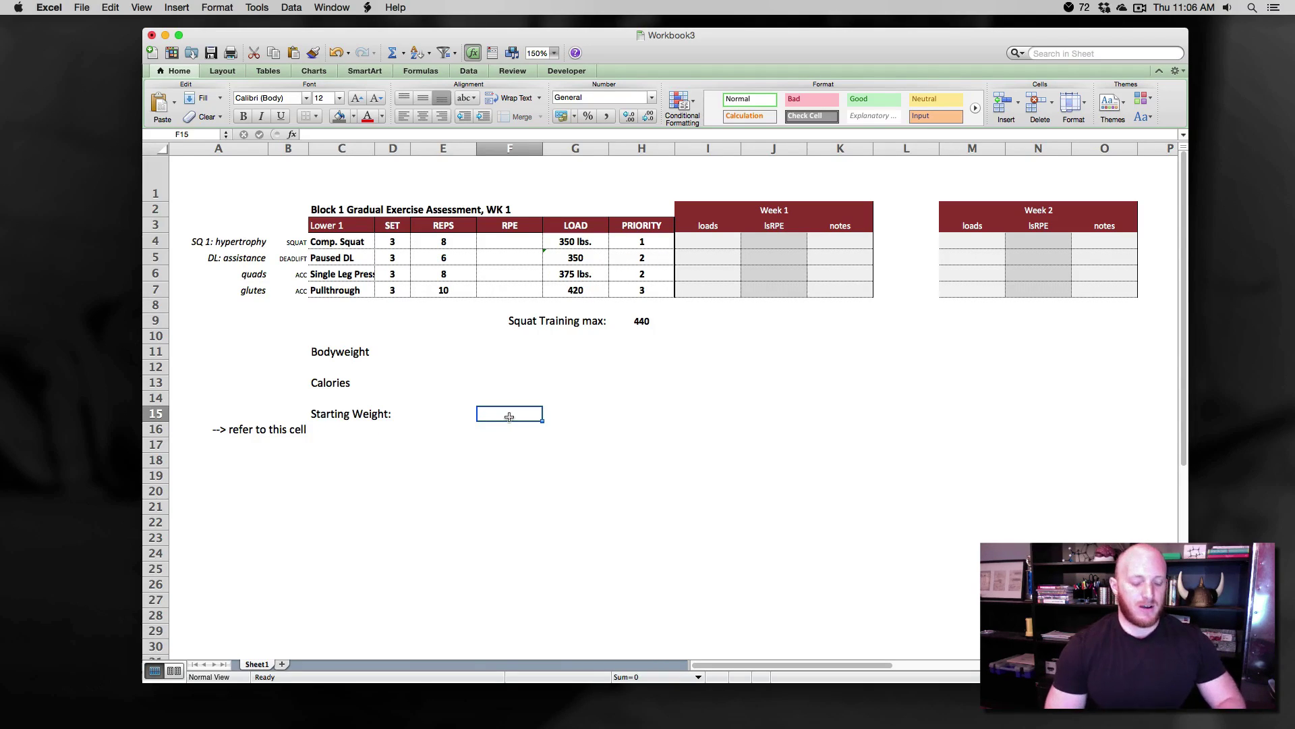
type("Fluid")
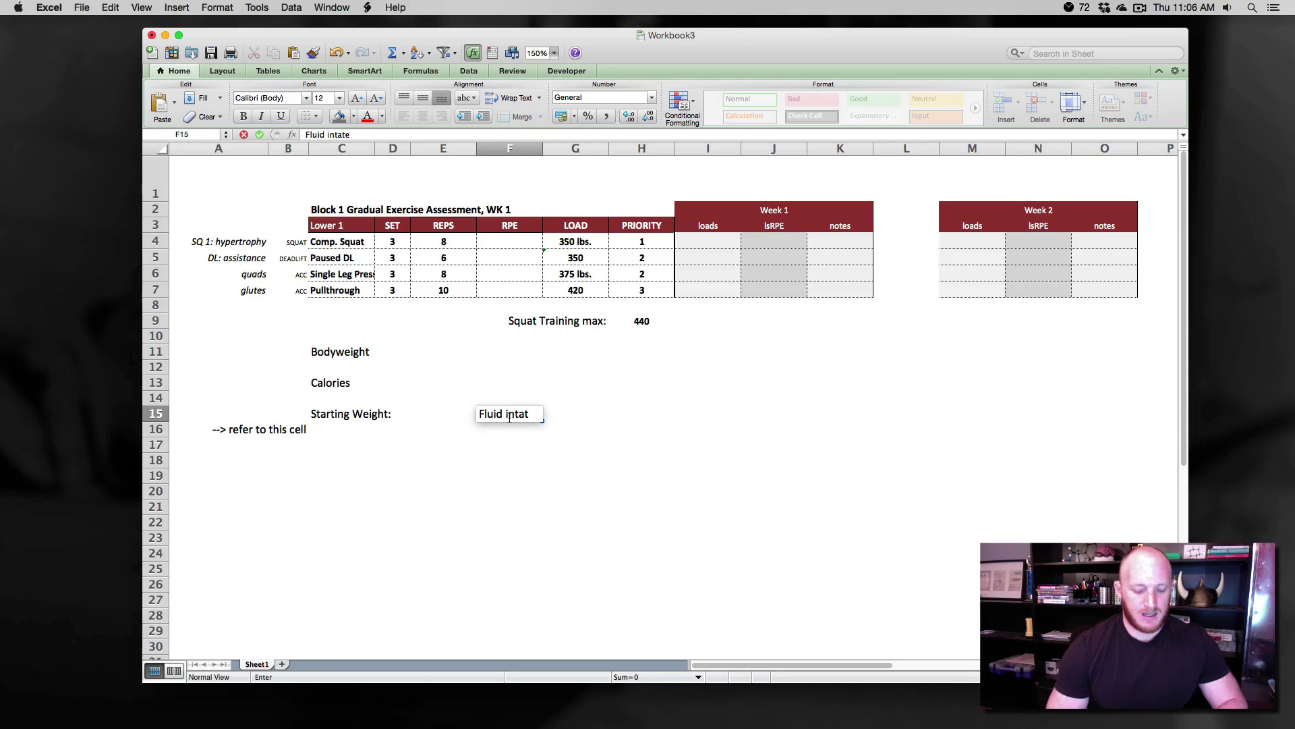
type(" intake")
key("Return")
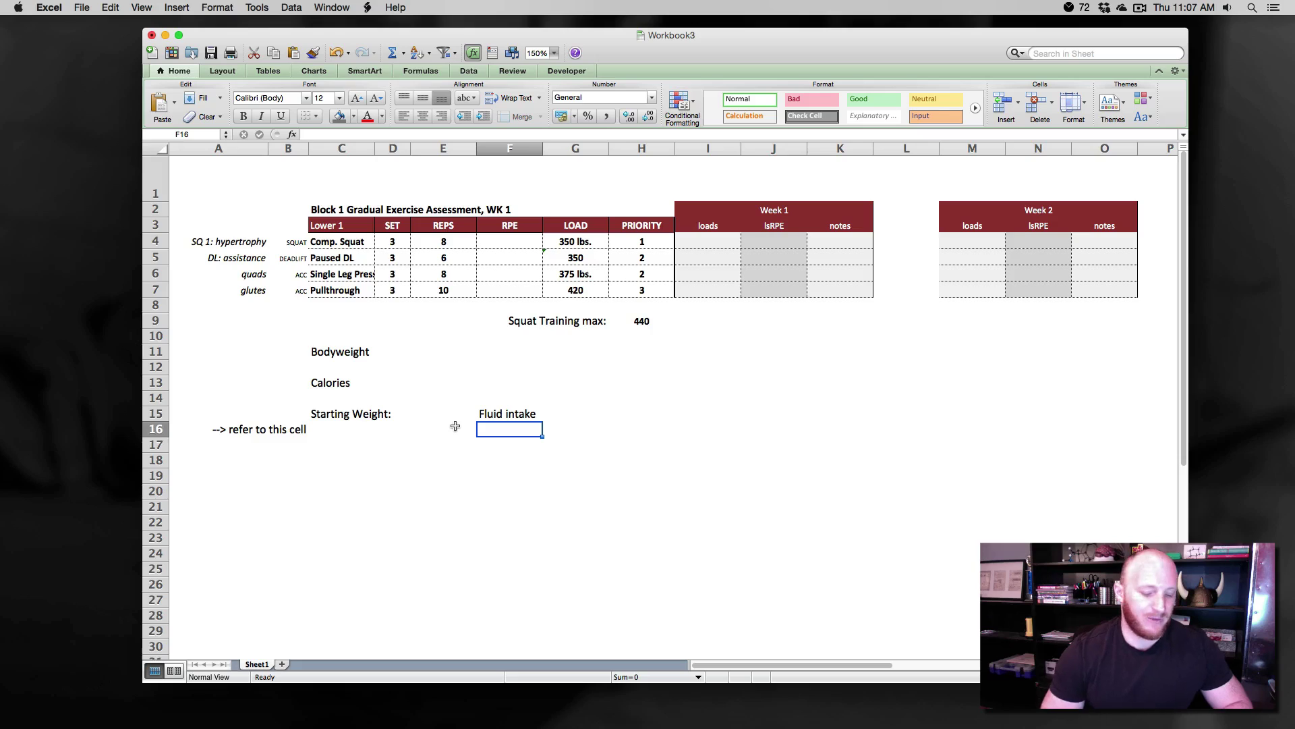
left_click(366, 428)
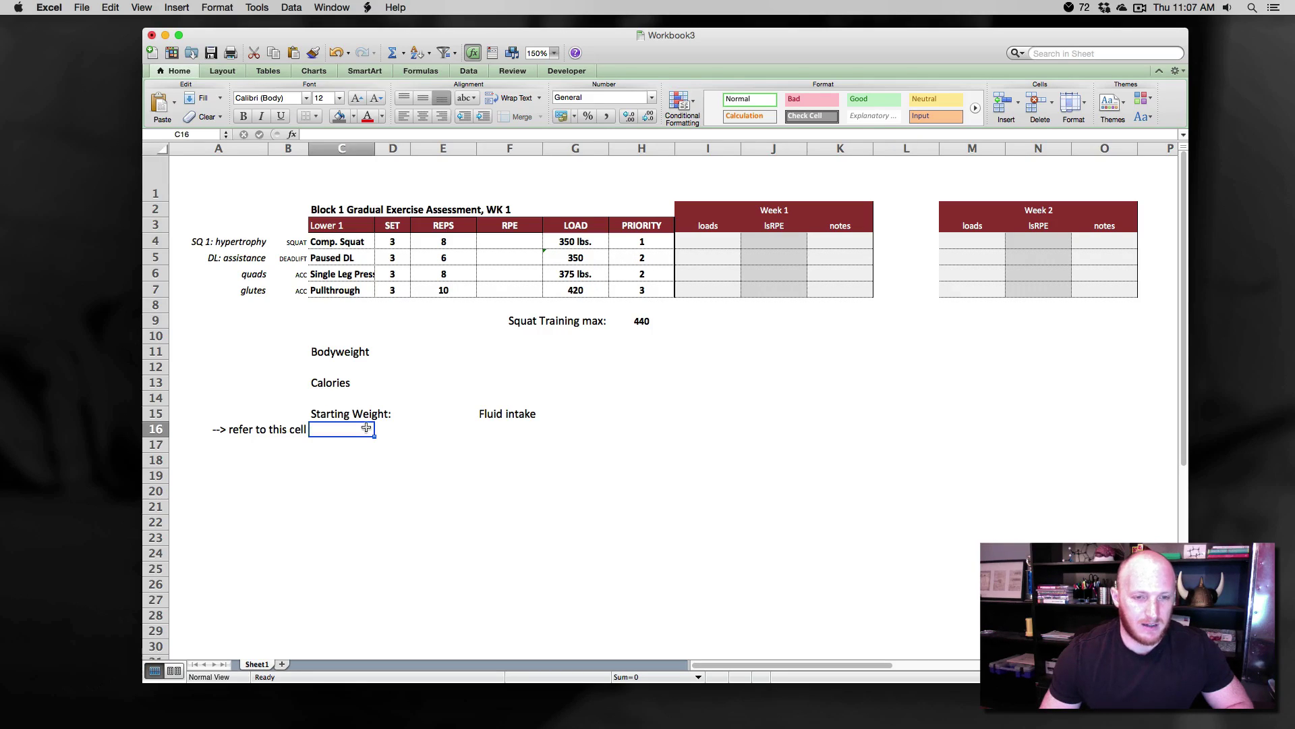
type("22")
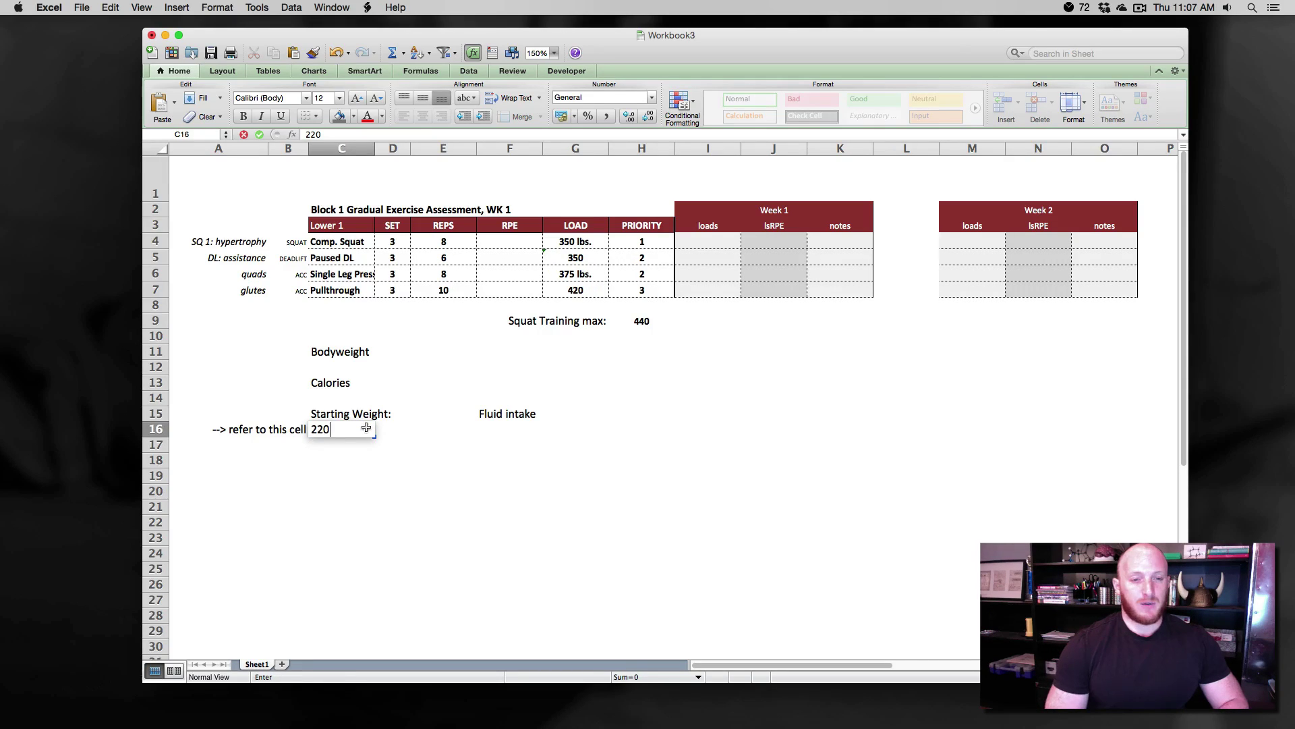
type("0")
key("Return")
- Enter the formula =C16/4 under Fluid intake in F16
left_click(496, 429)
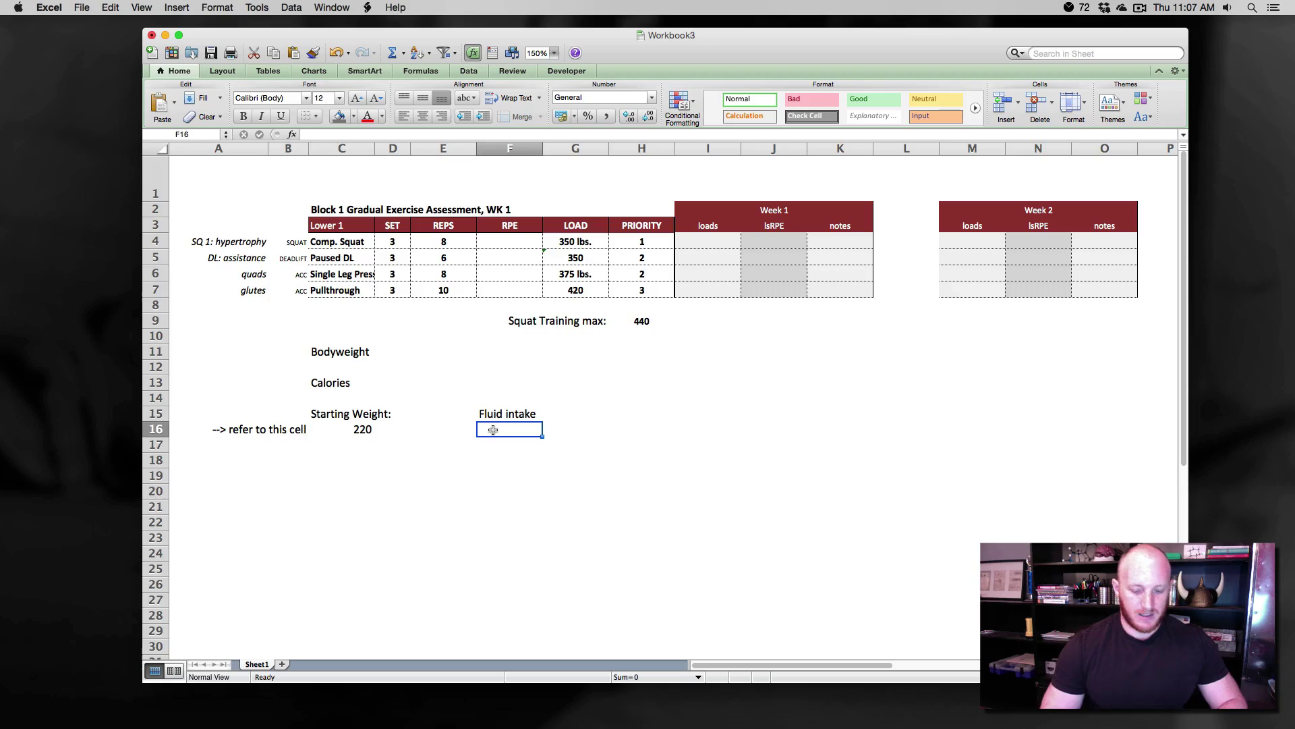
type("=")
left_click(368, 419)
left_click(361, 430)
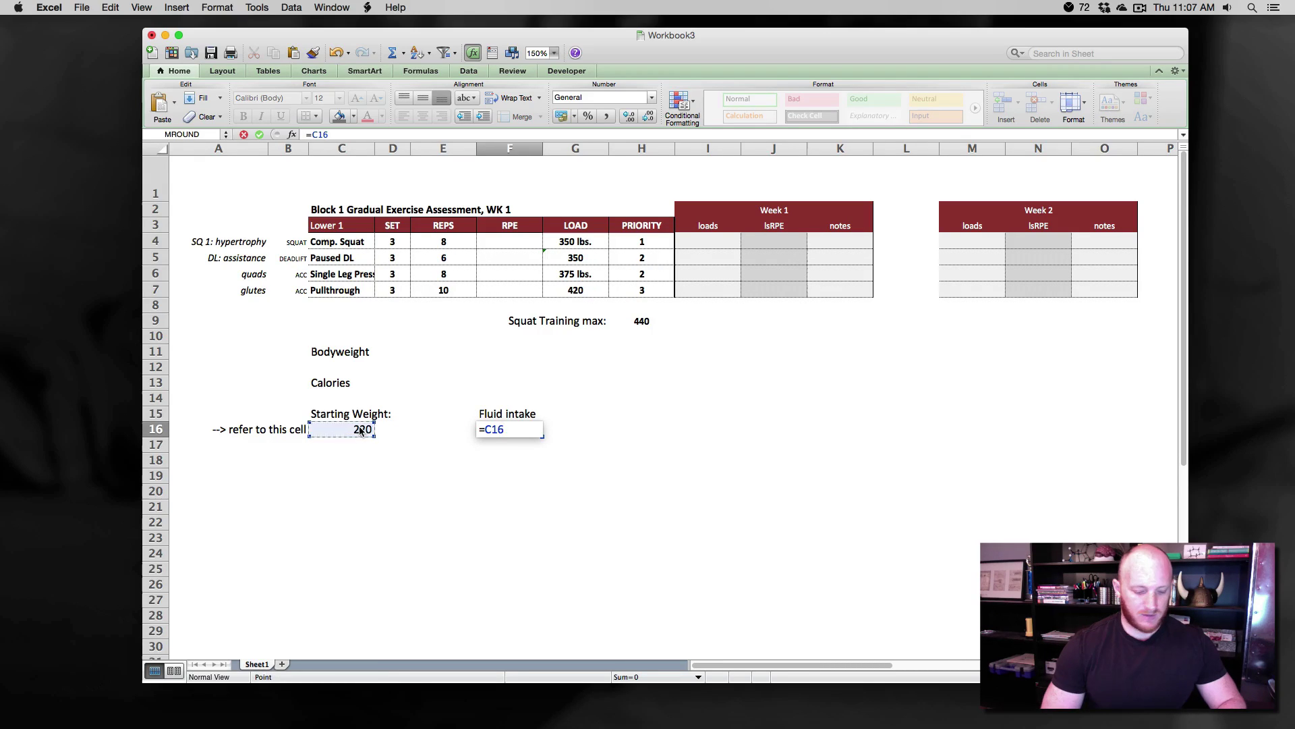
type("/4")
key("Return")
- Append &"oz" to the F16 formula so it shows 55oz, then check it
left_click(521, 426)
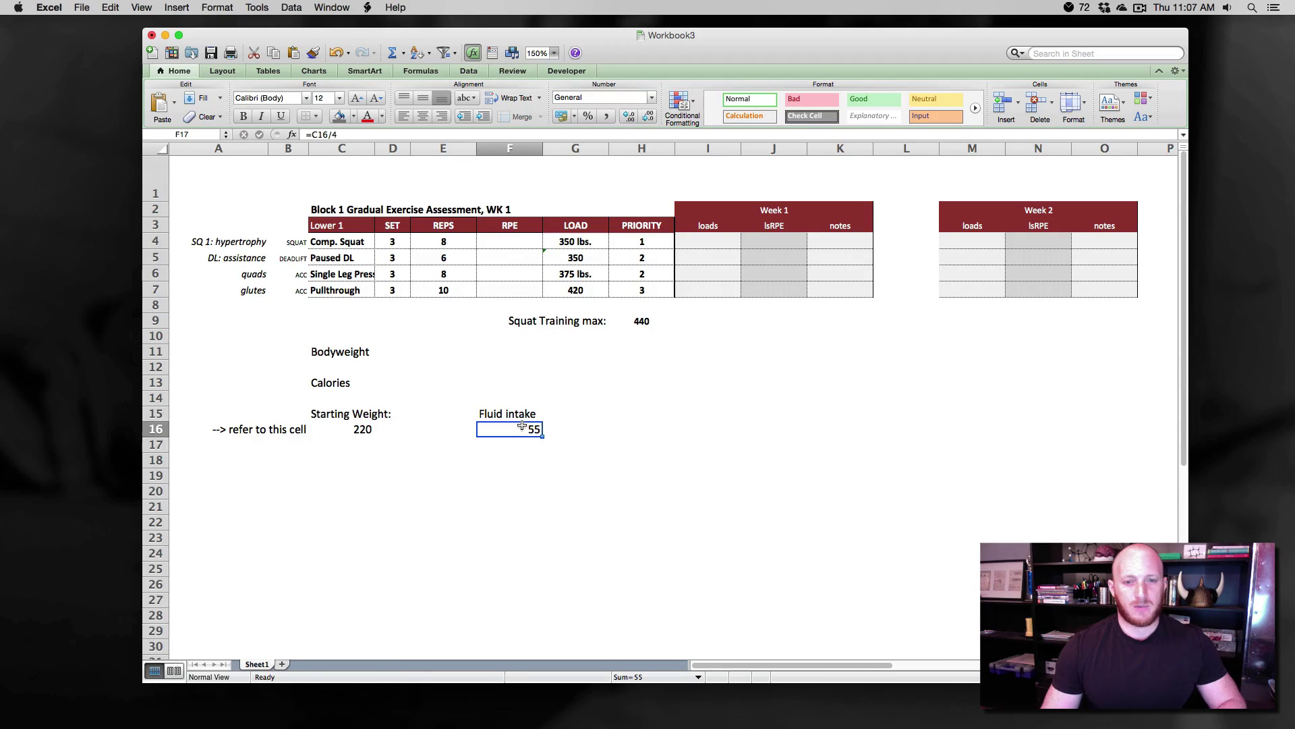
left_click(355, 137)
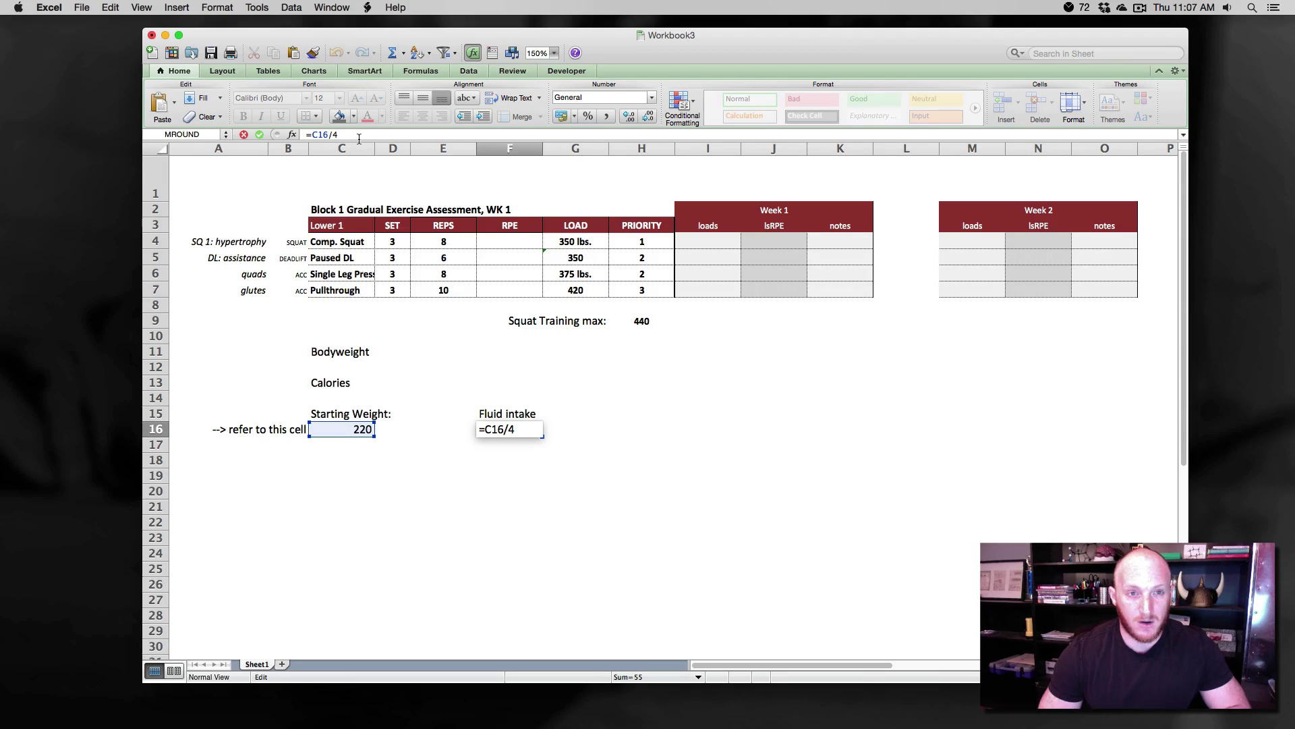
type("&\"oz")
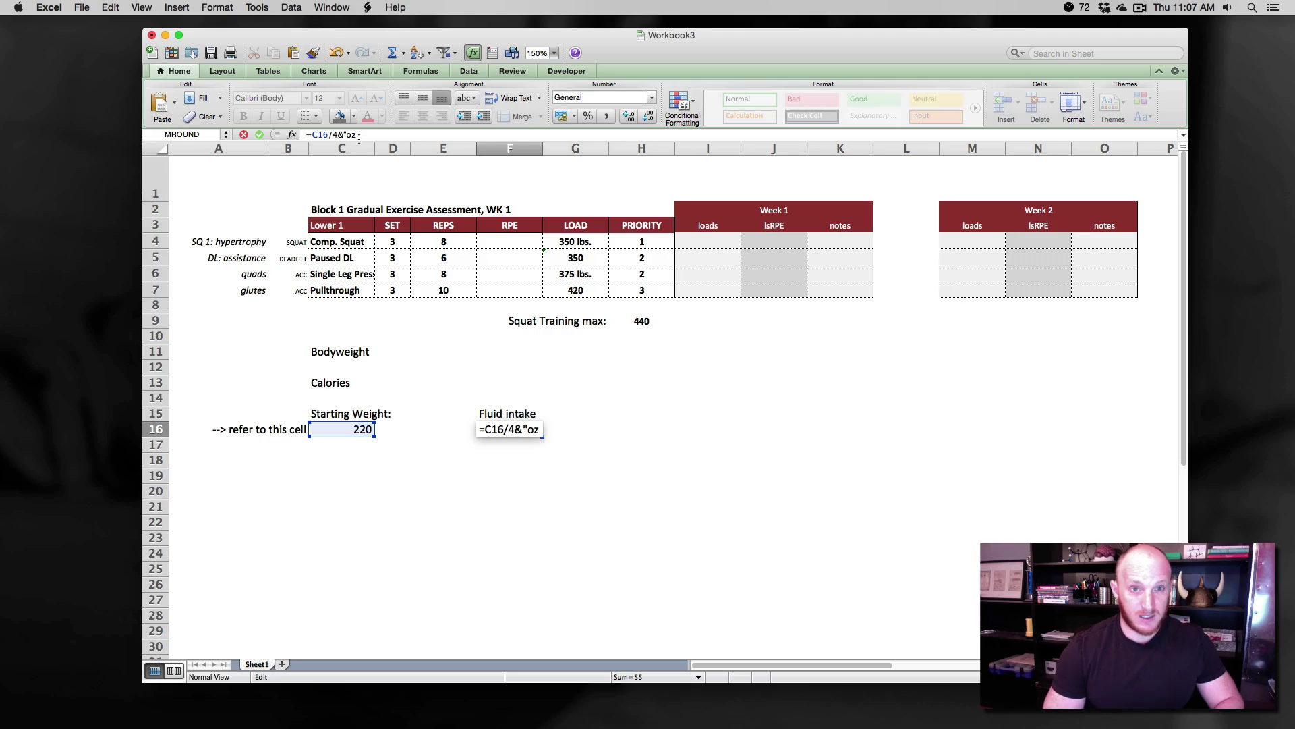
type("\"")
key("Return")
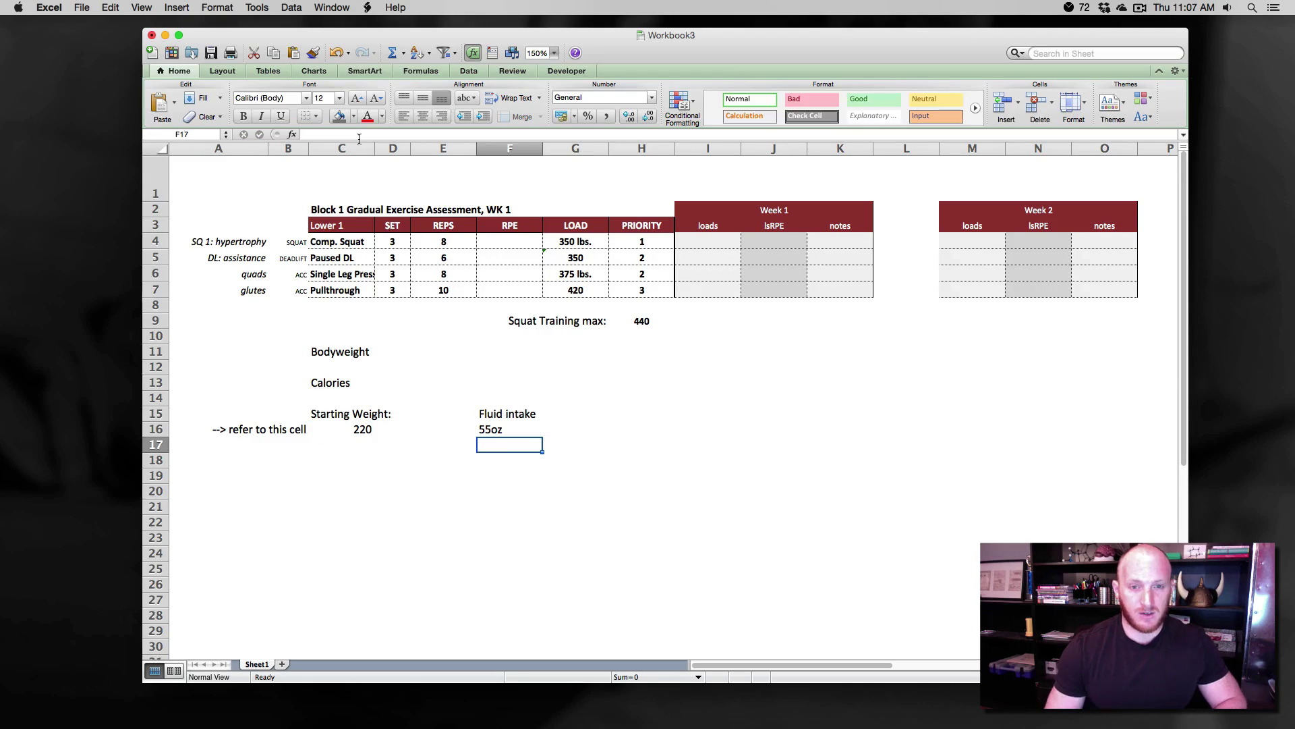
left_click(512, 432)
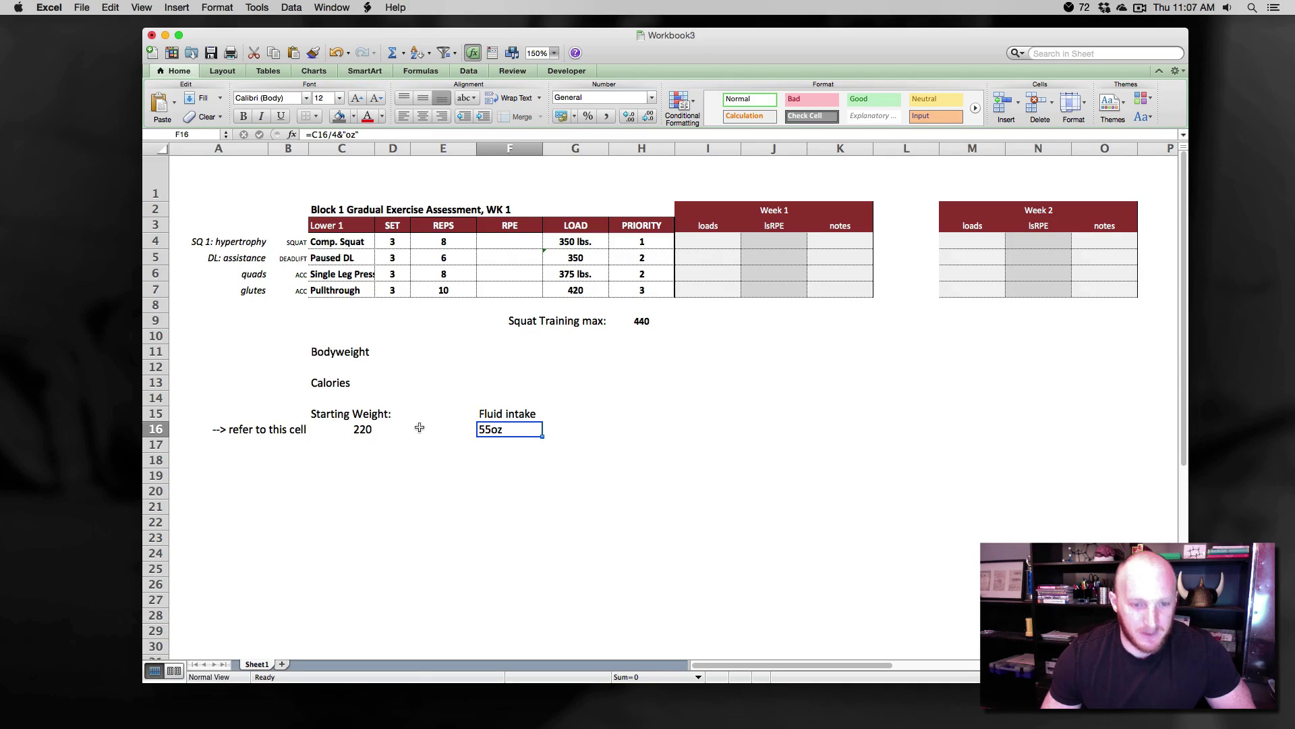
left_click(358, 429)
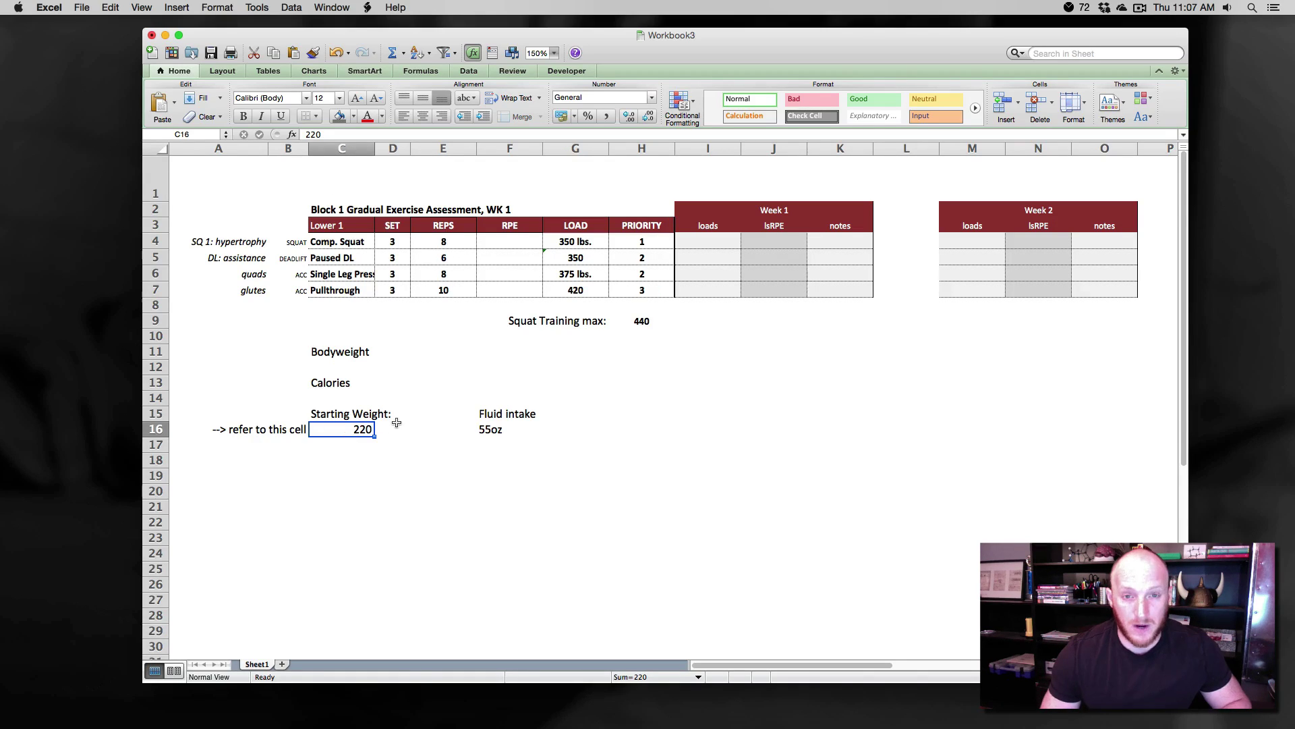
- Apply the custom number format "start wt: "0.0 to C16 so it reads start wt: 220.0
key("super+1")
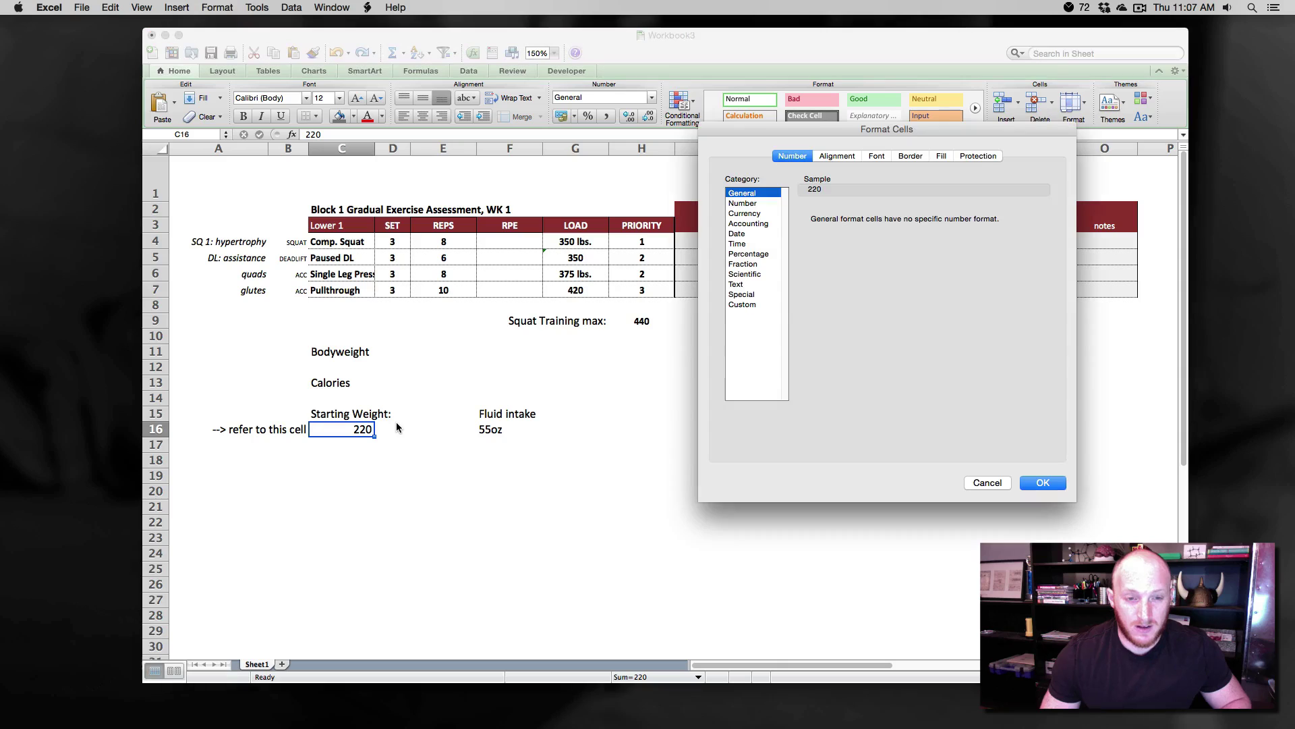
left_click(756, 307)
scroll(826, 310, "down", 10)
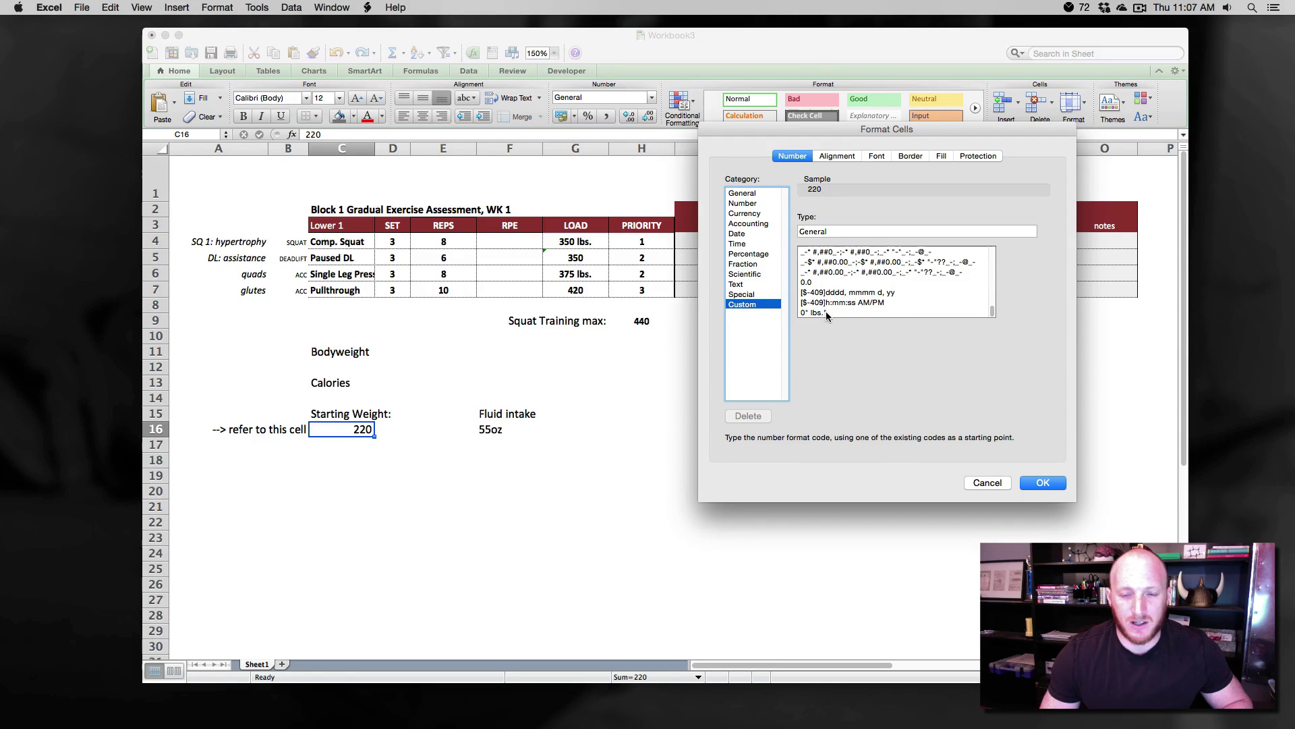
double_click(840, 227)
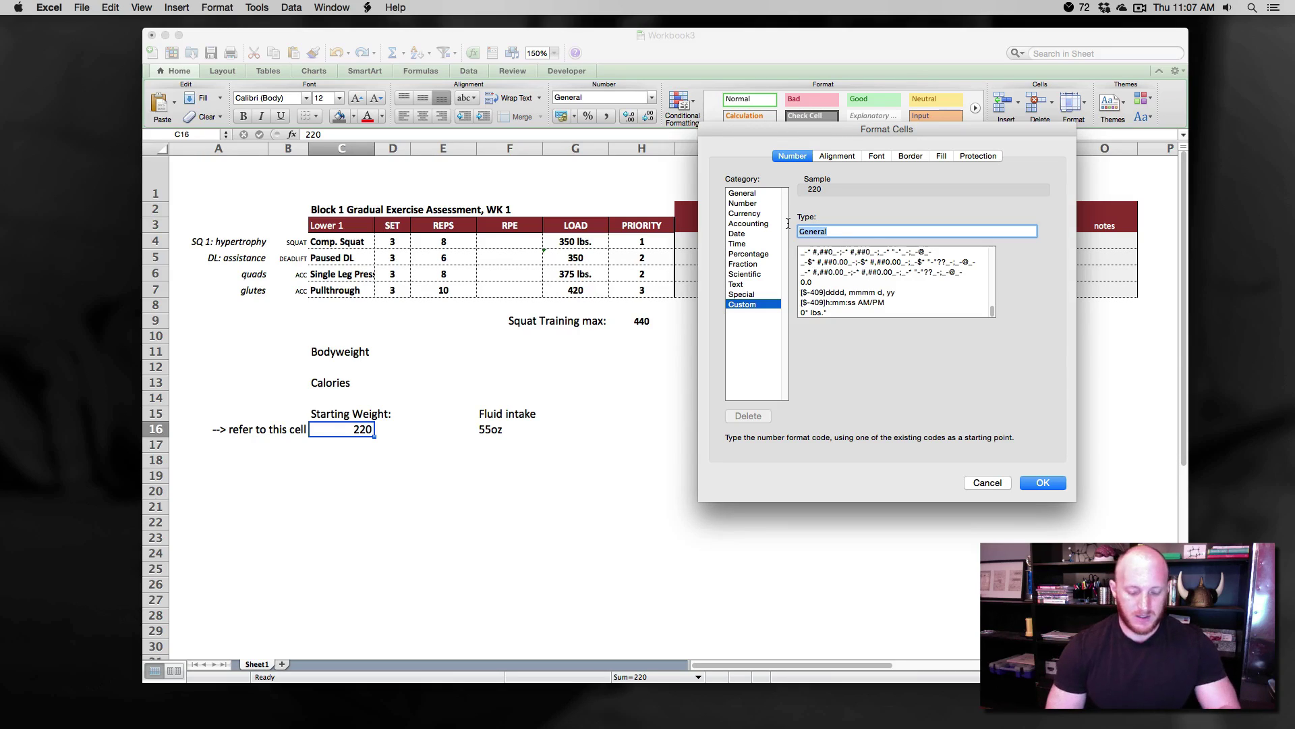
type("0.0")
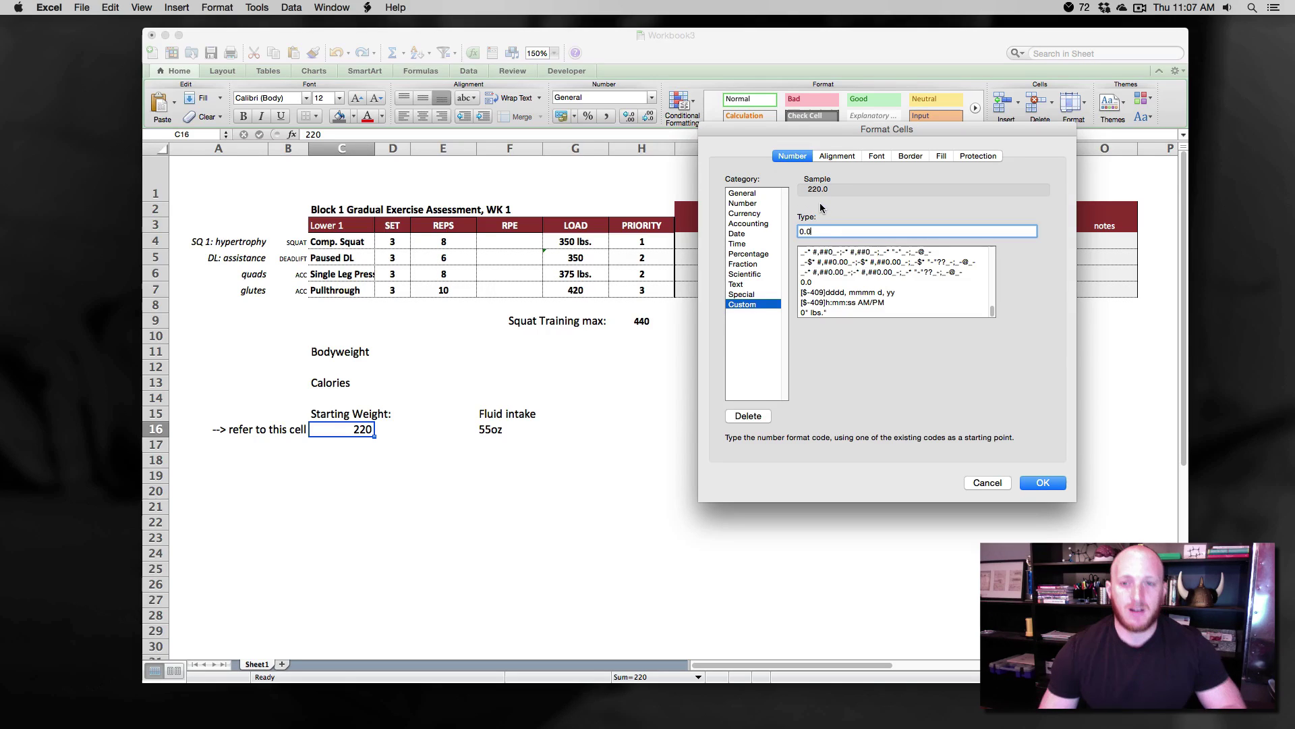
type("\"")
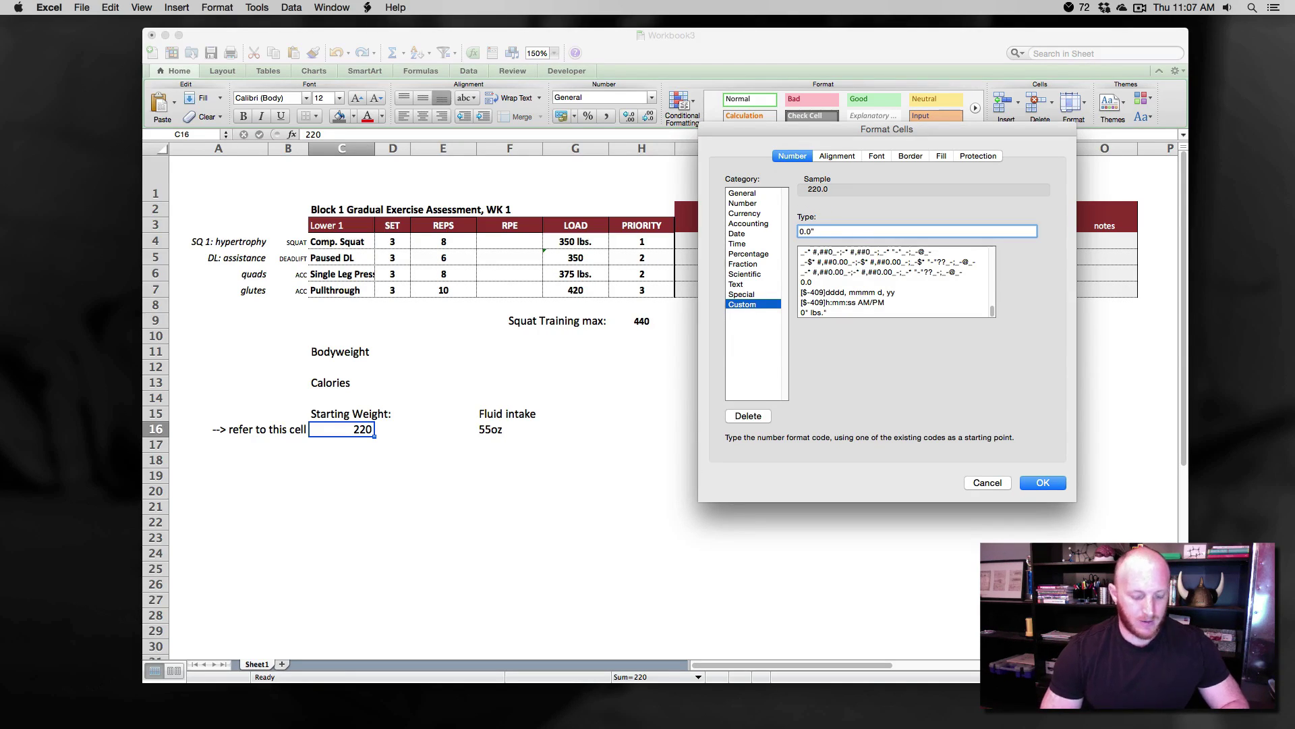
key("BackSpace")
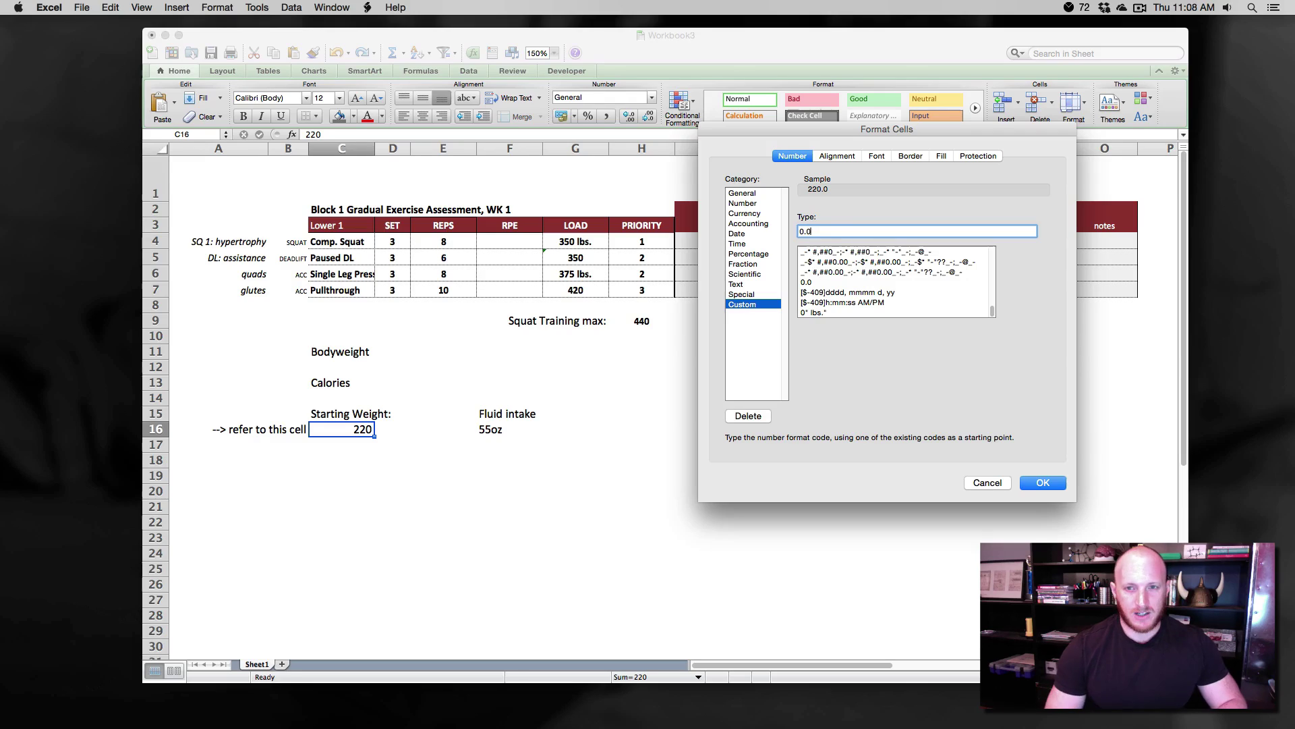
left_click(800, 232)
type("\"")
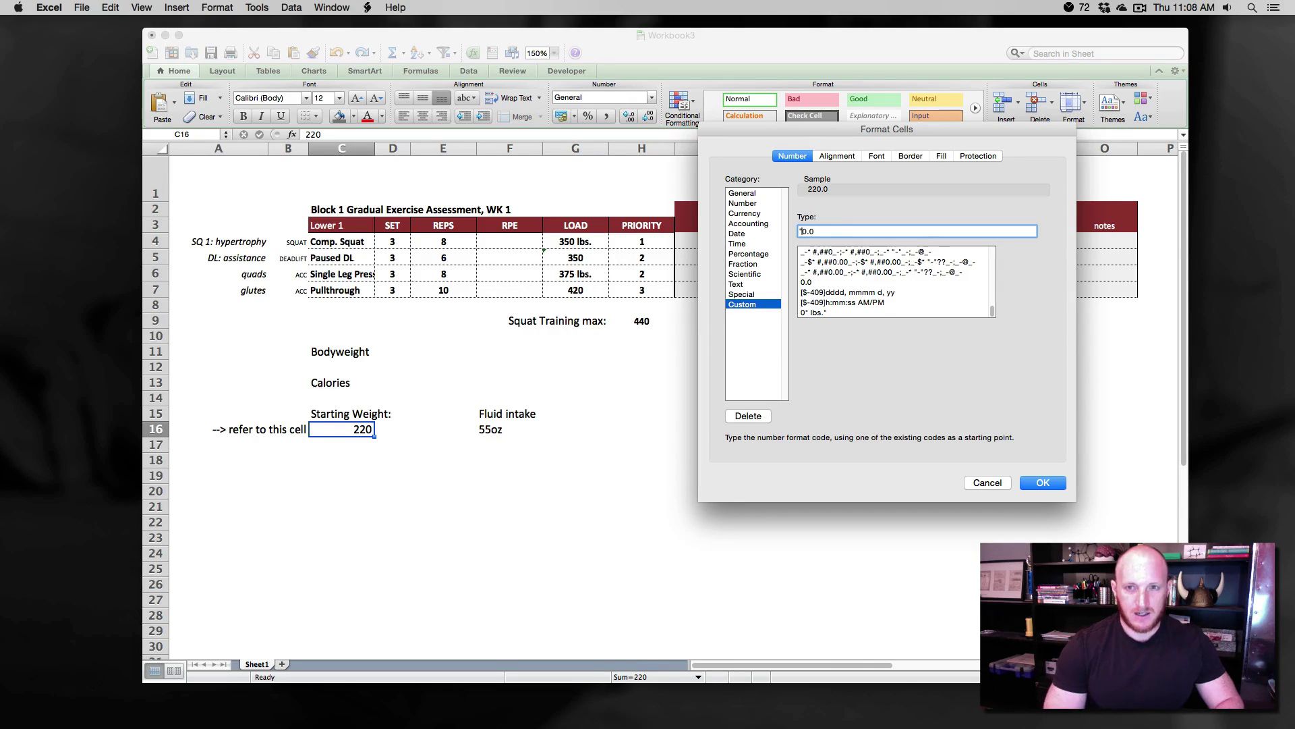
type("start w")
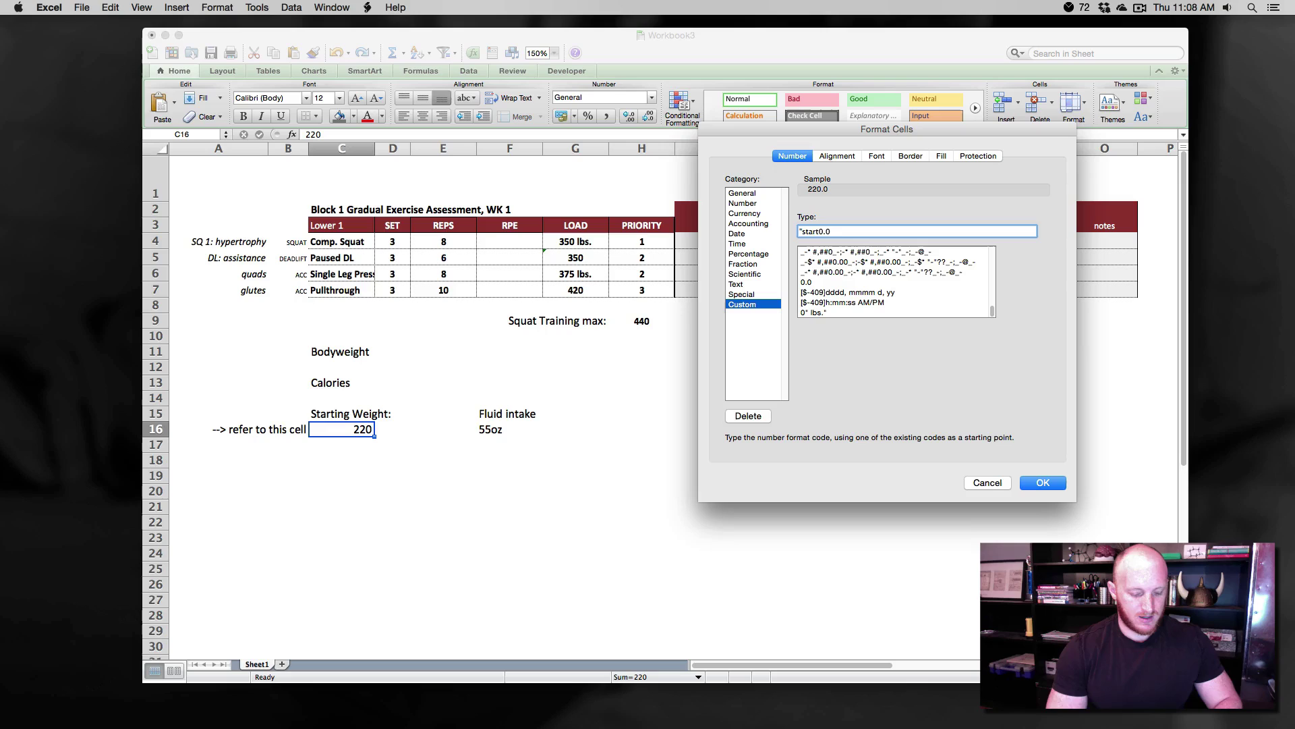
type("t")
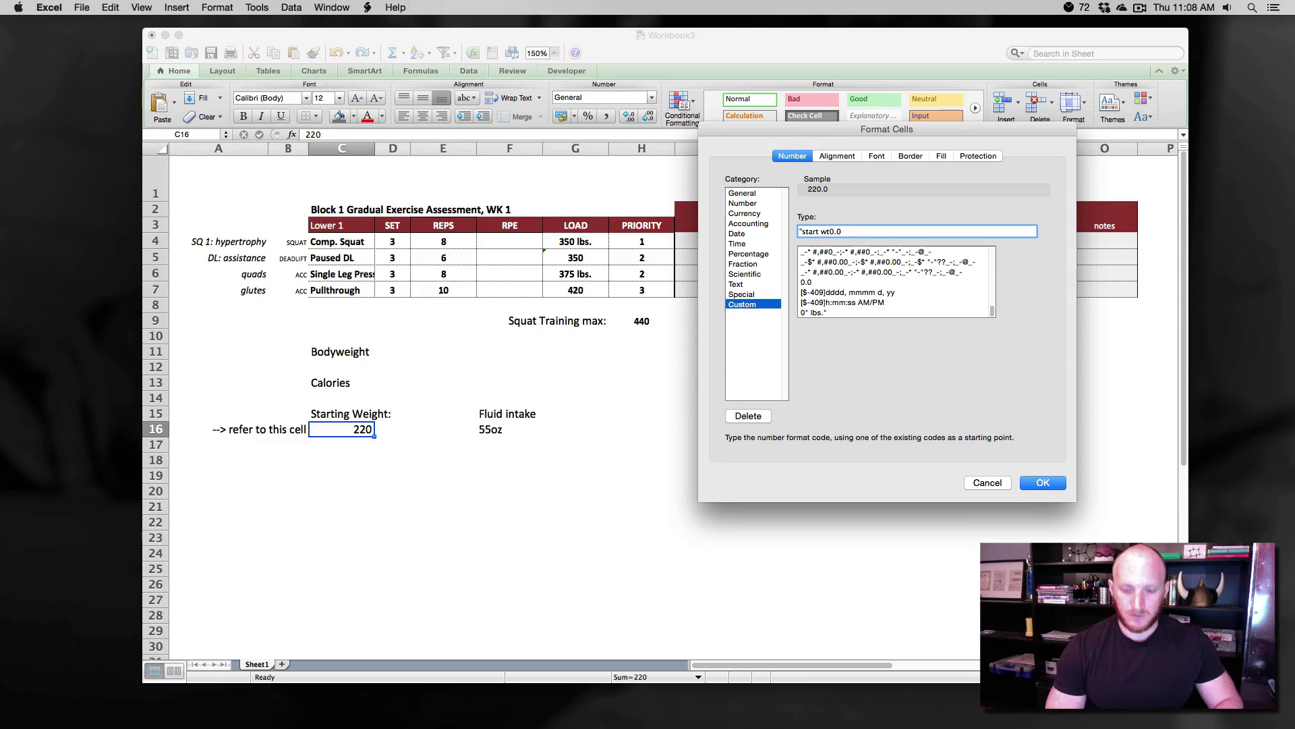
type(":\"")
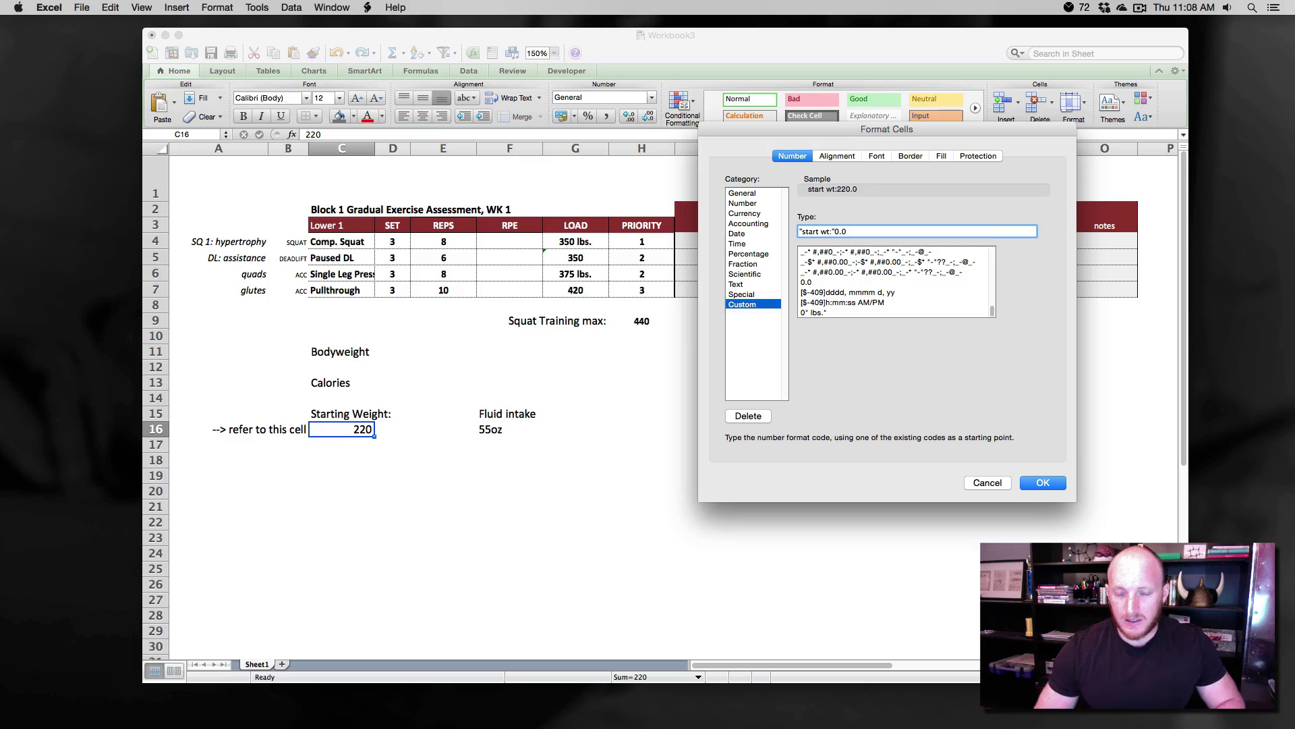
left_click(833, 231)
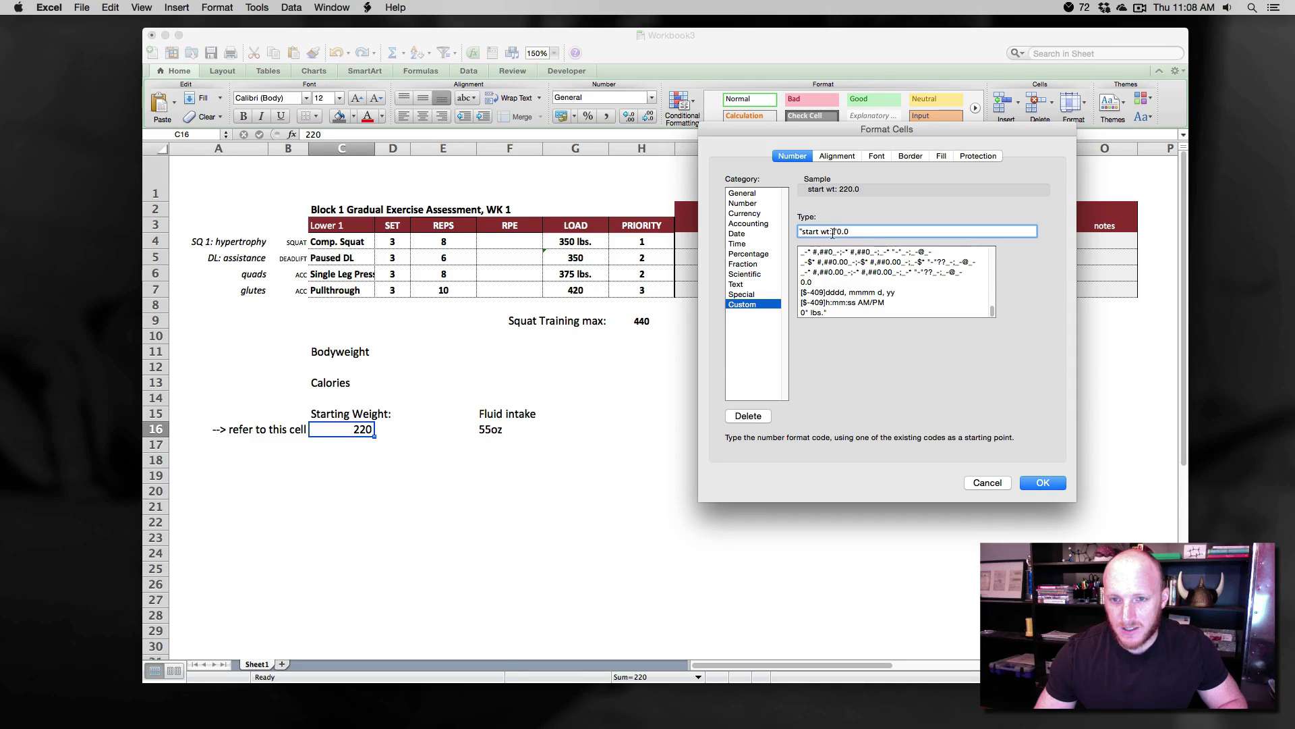
left_click(1038, 484)
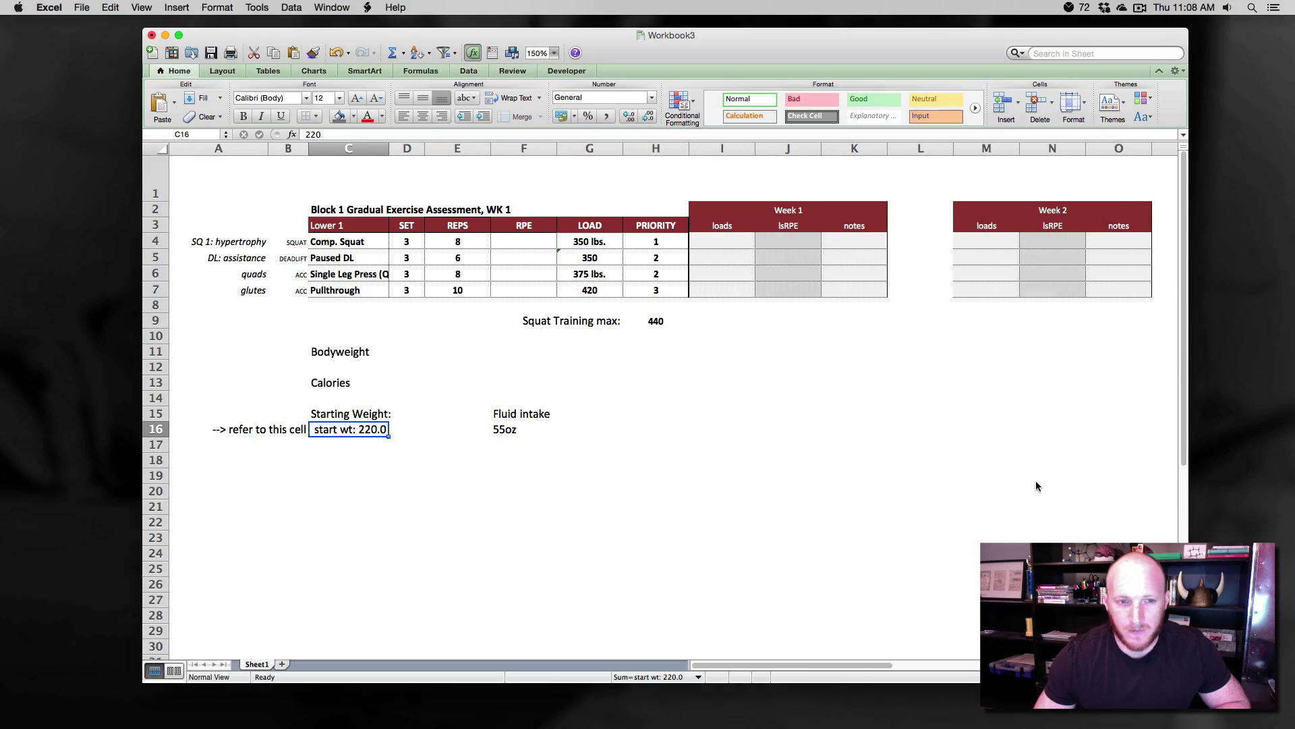
- Clear the Starting Weight: label in C15 and change the starting weight in C16 to 200
left_click(334, 415)
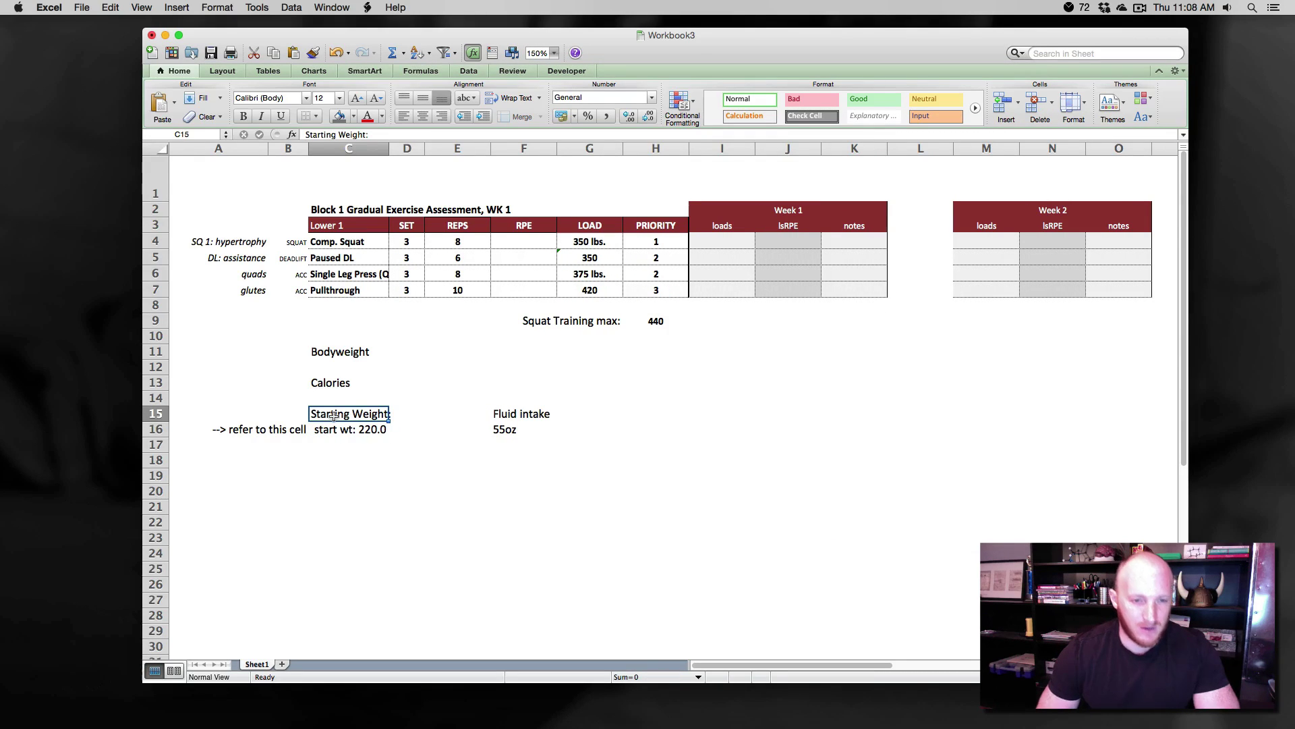
key("BackSpace")
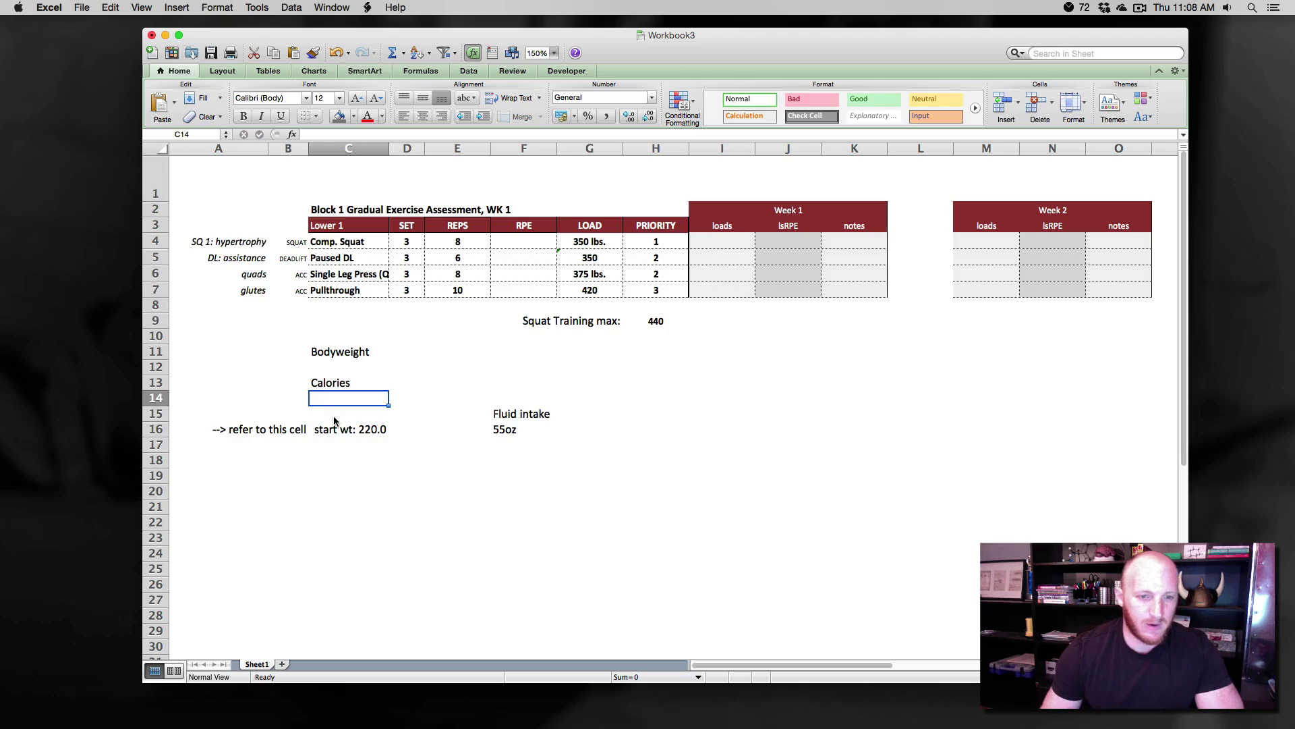
left_click(358, 433)
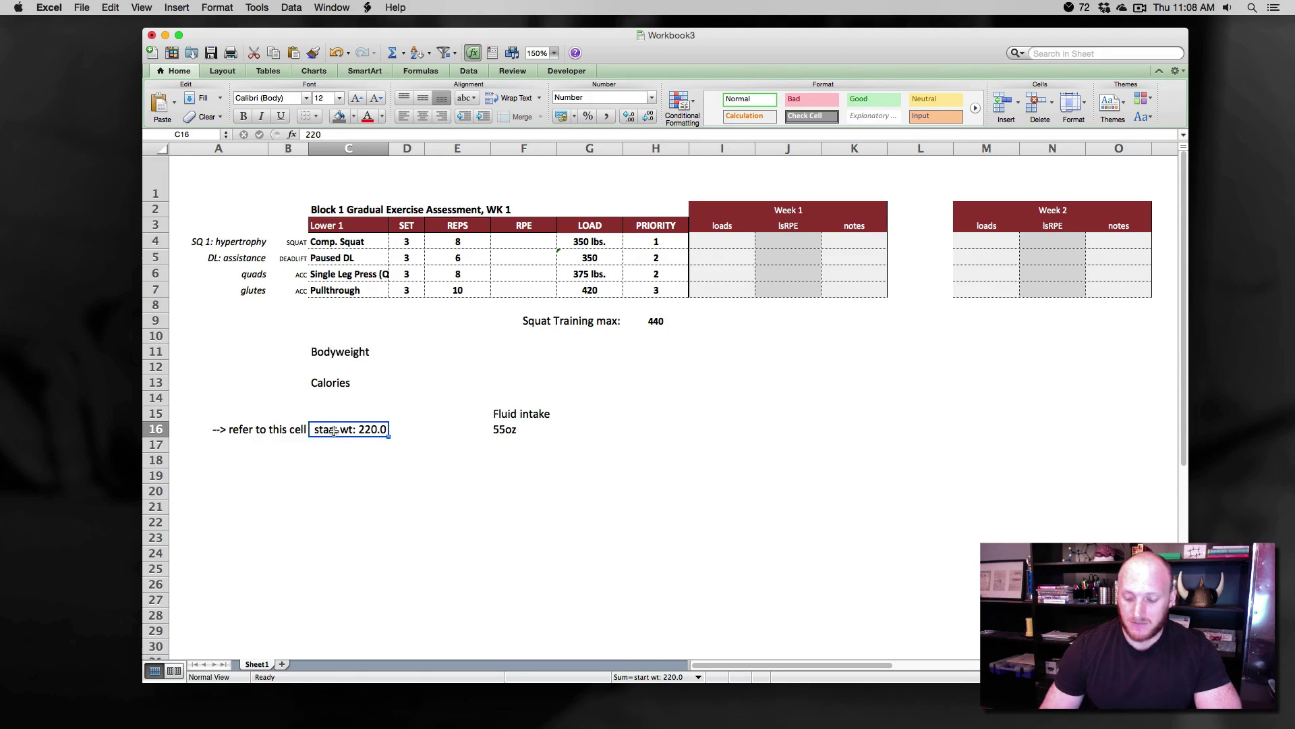
type("500")
key("Return")
type("2")
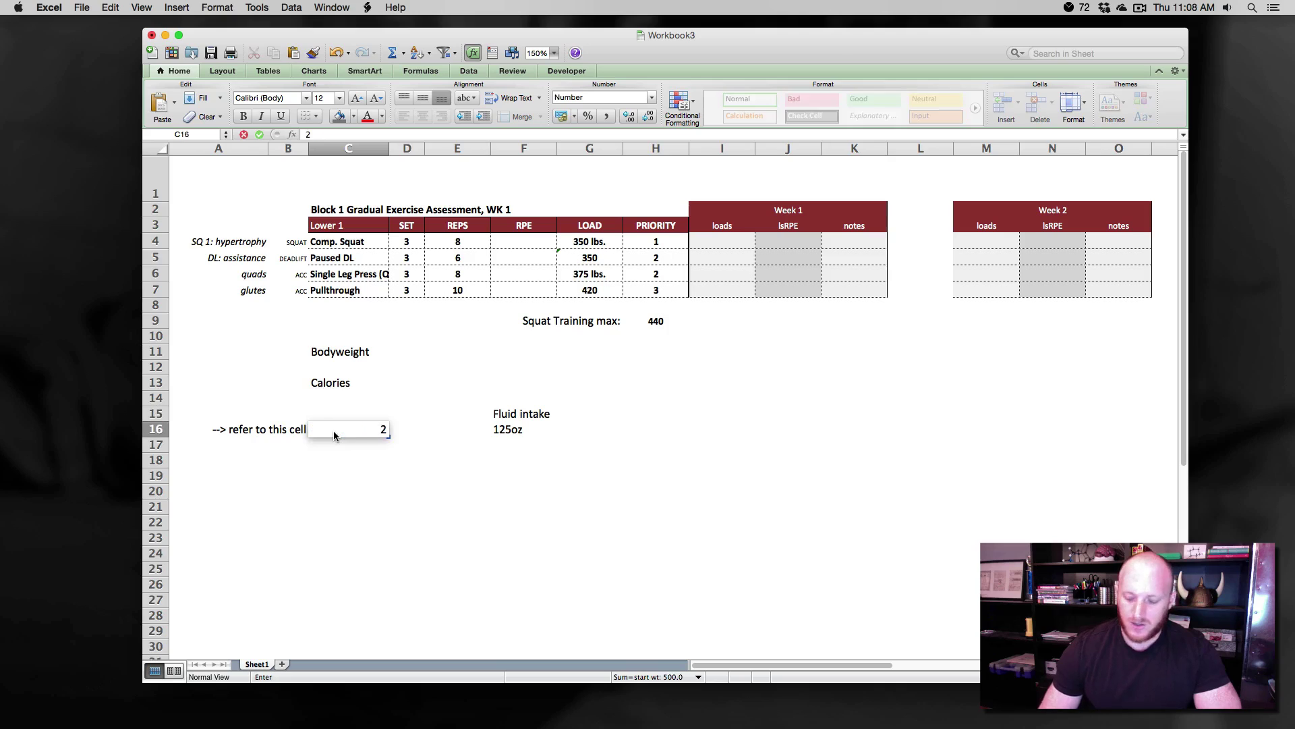
type("00")
key("Return")
scroll(312, 435, "right", 3)
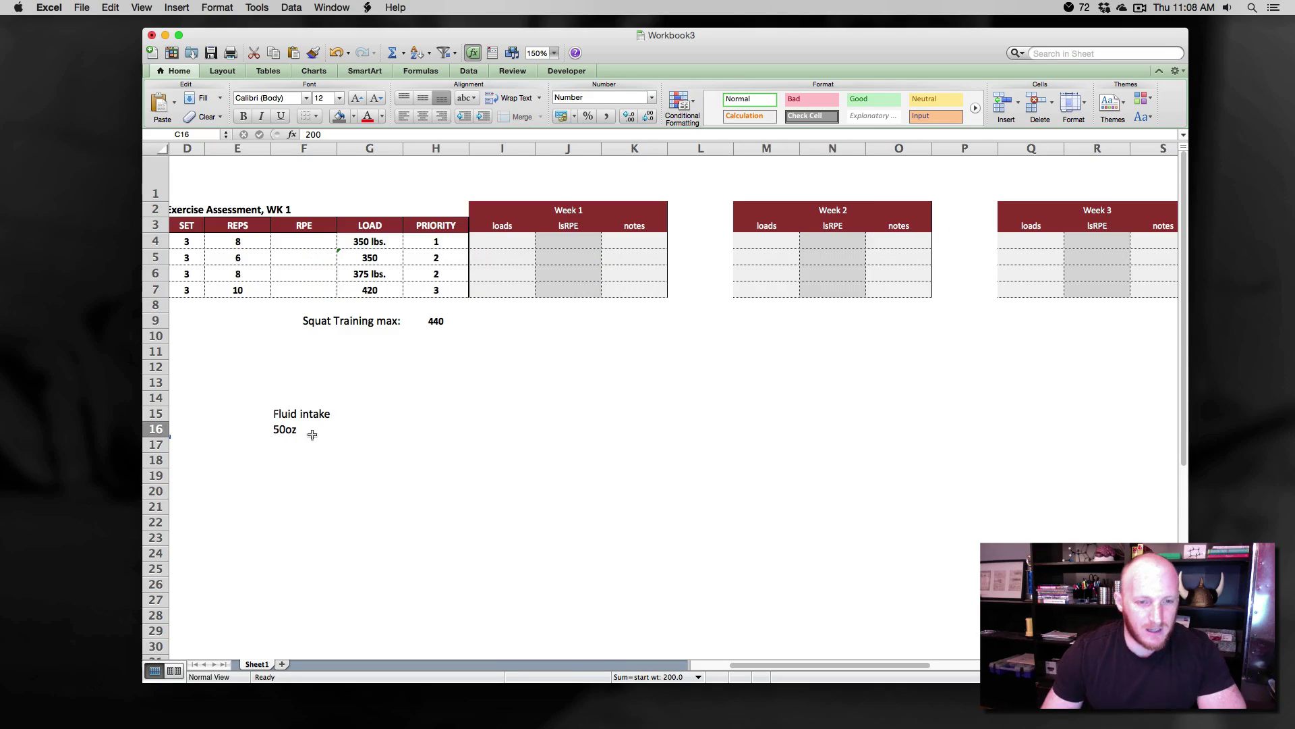
scroll(312, 435, "left", 3)
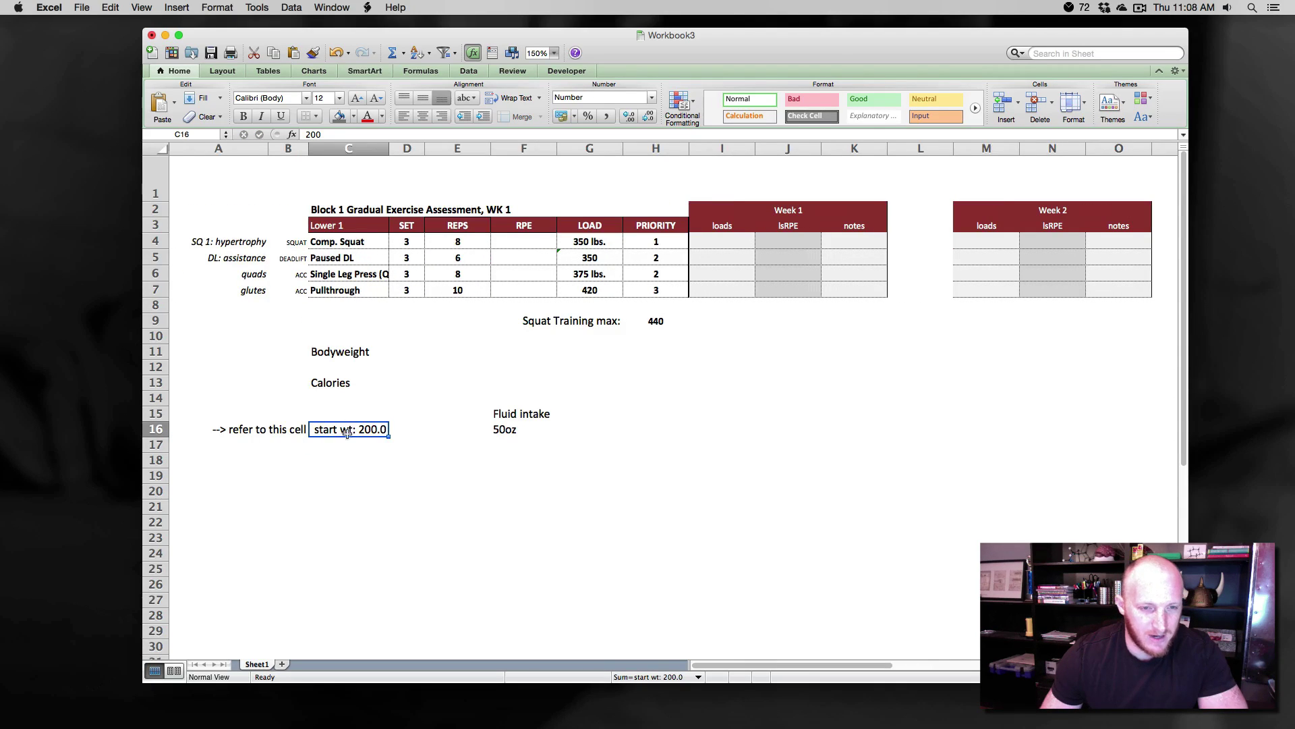
left_click(346, 456)
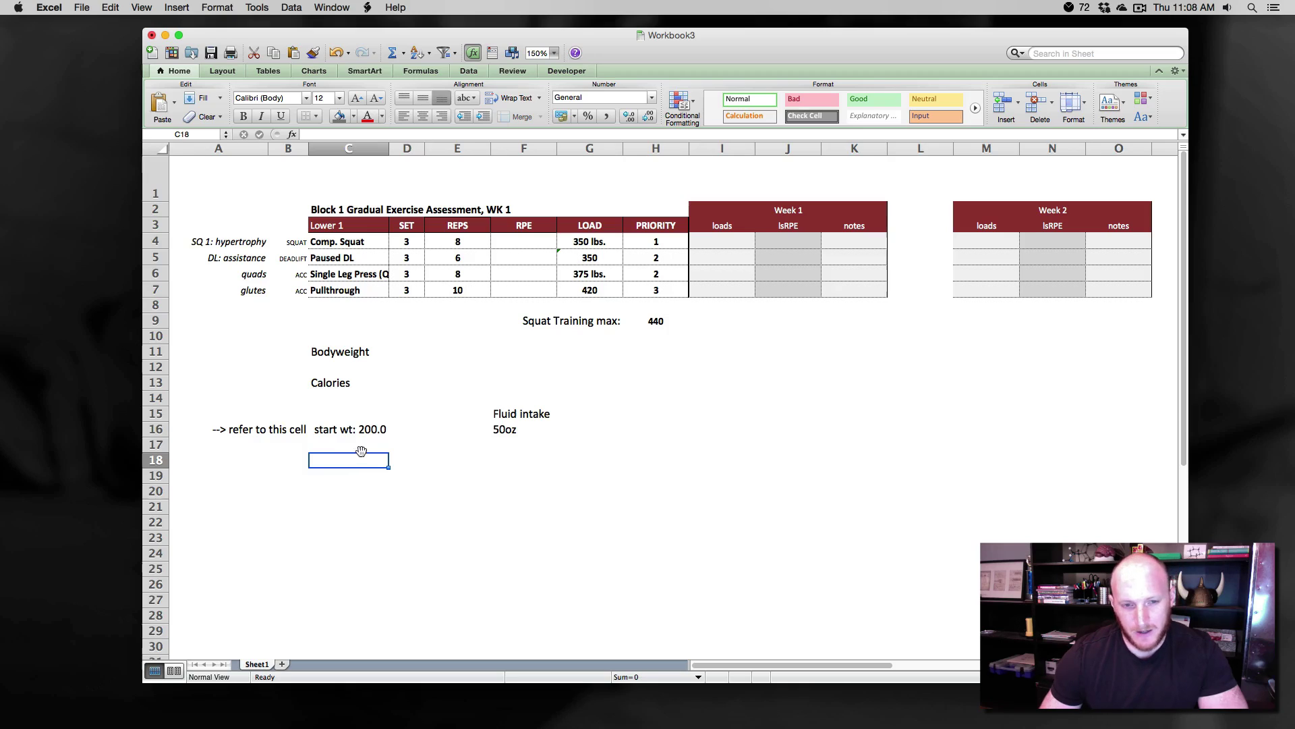
- Review the 50oz fluid intake in F16 and the load formulas in G4, G6 and G7
left_click(520, 431)
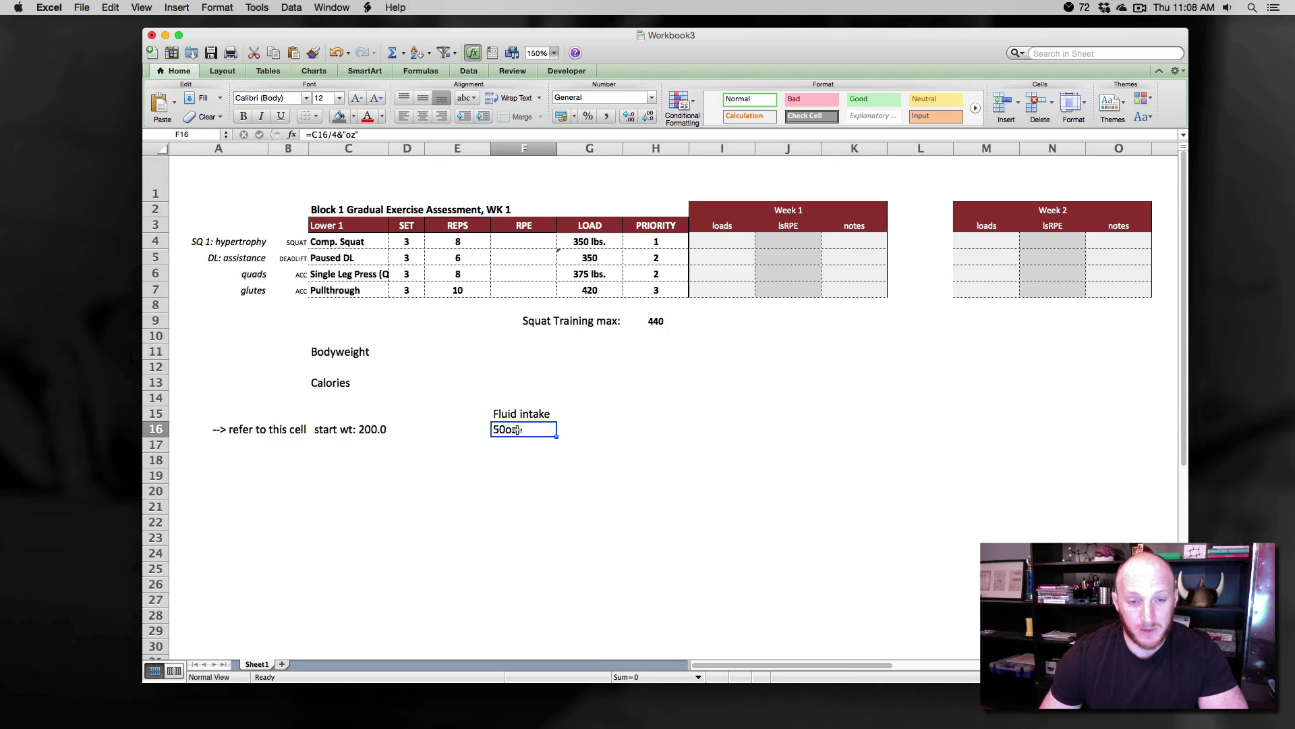
left_click(358, 430)
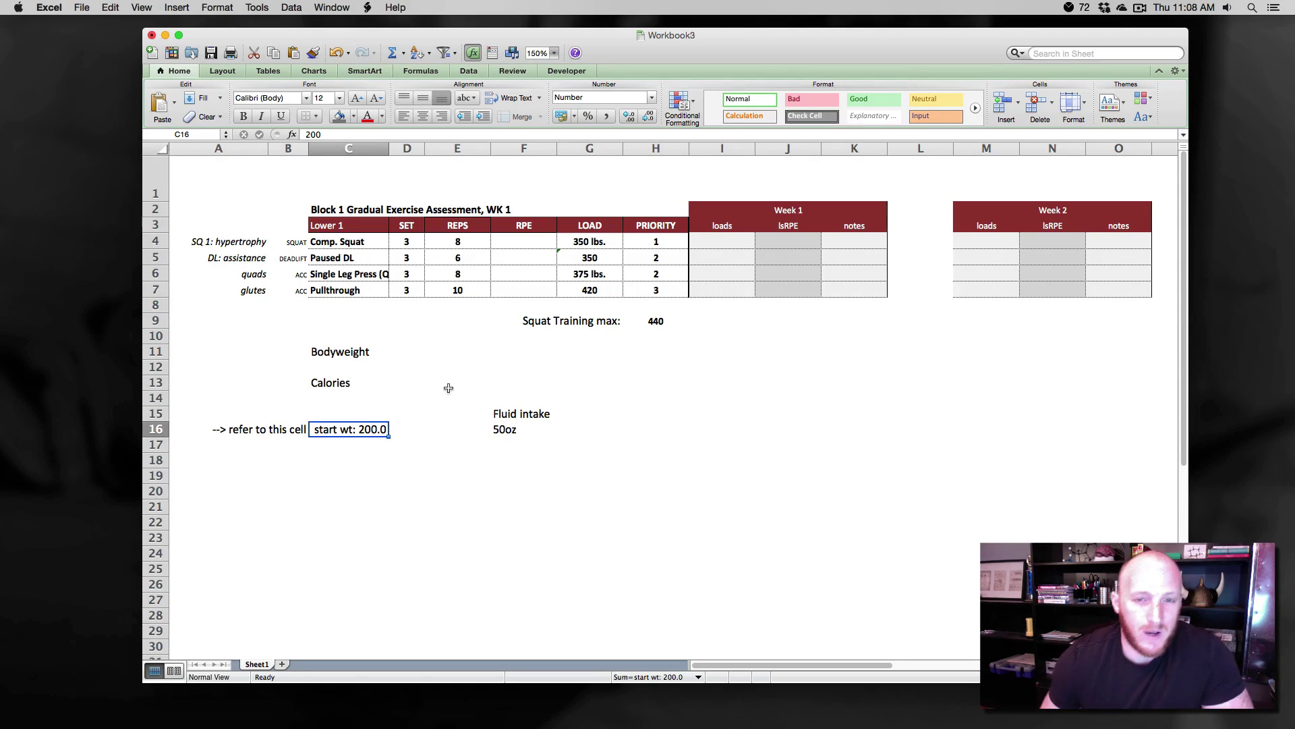
left_click(593, 242)
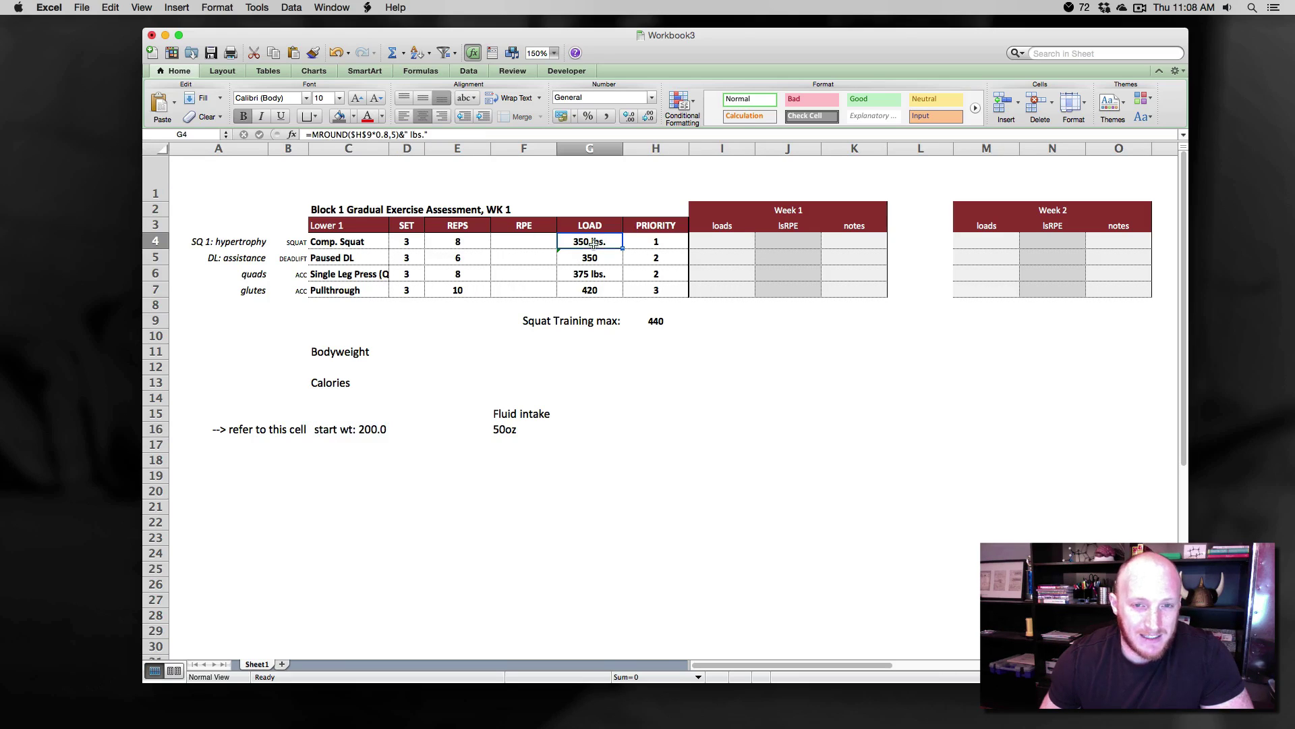
left_click(592, 274)
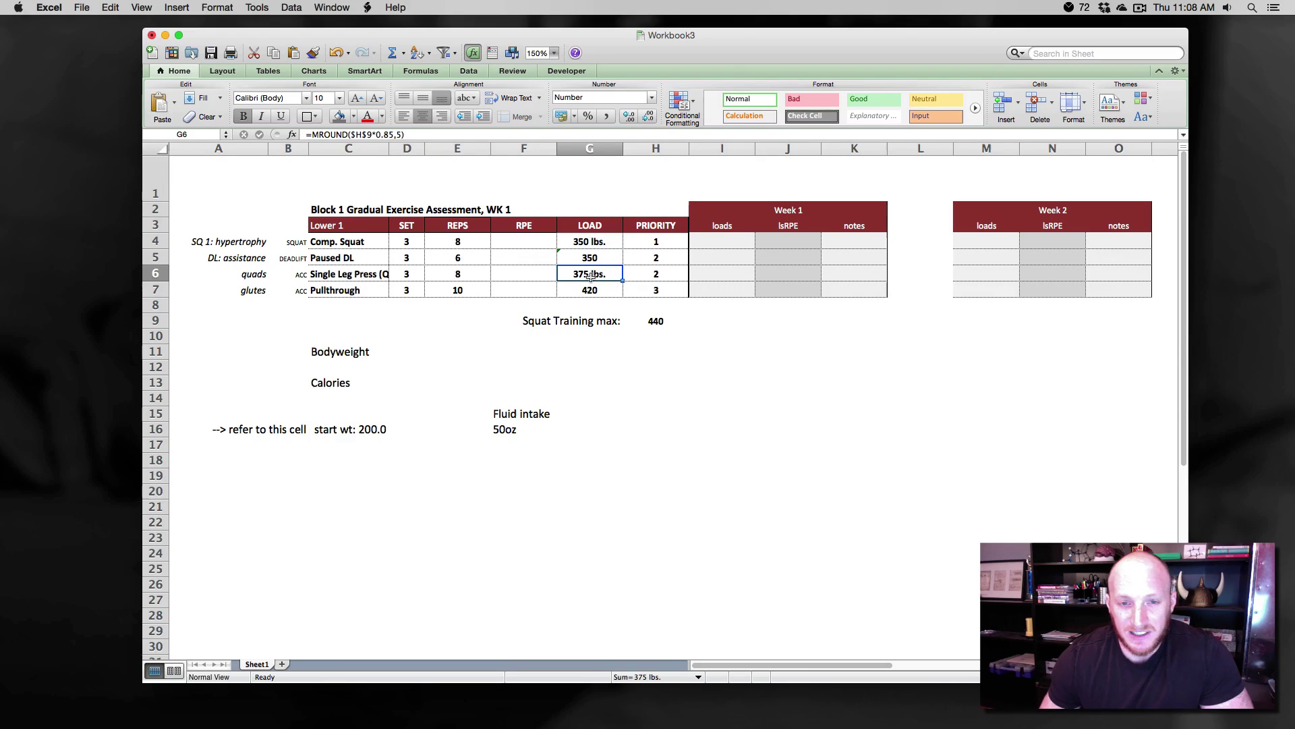
left_click(591, 290)
left_click(511, 430)
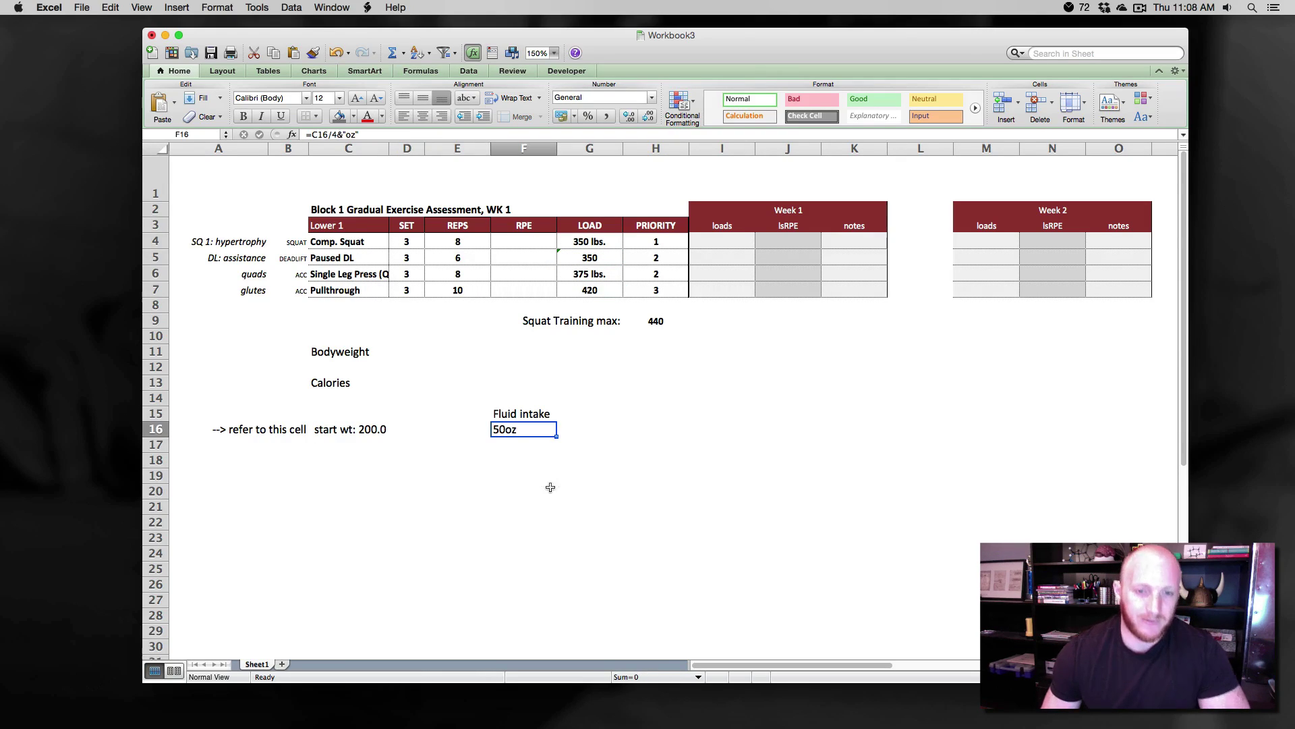